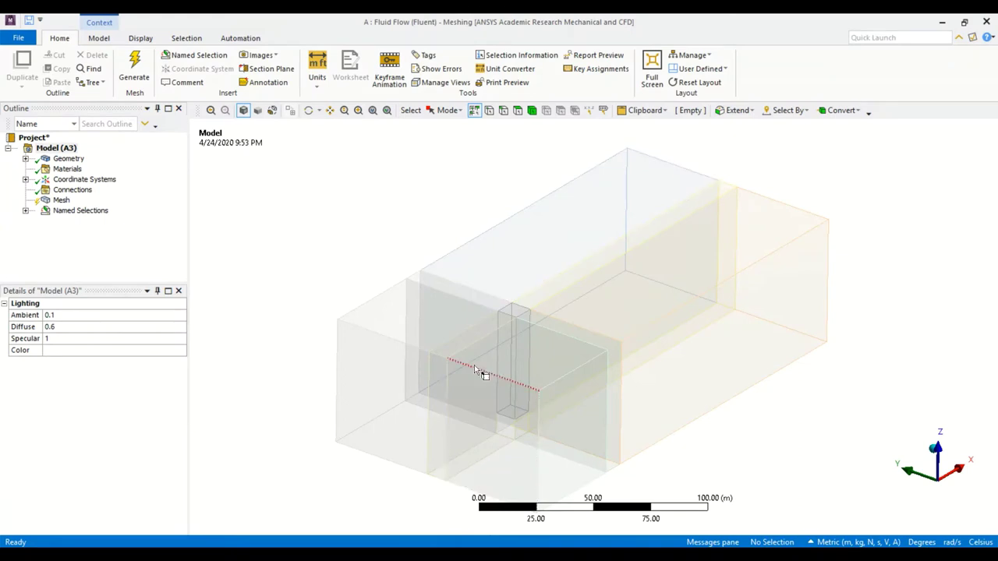
Show the global Mesh defaults (CFD, Fluent, 12.227 m element size) and zoom to the column region
{"action": "left_click", "coordinate": [61, 201]}
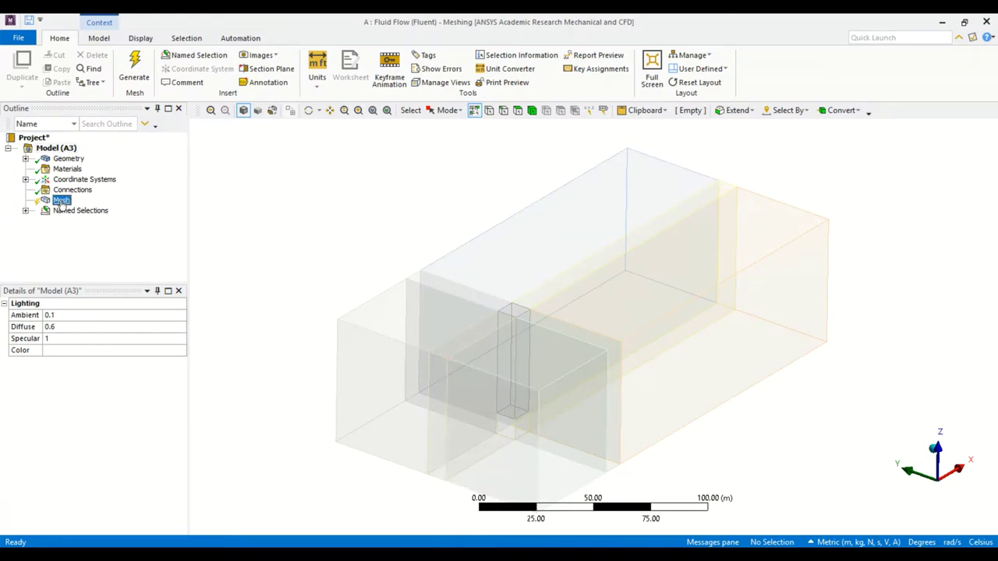
{"action": "left_click", "coordinate": [247, 234]}
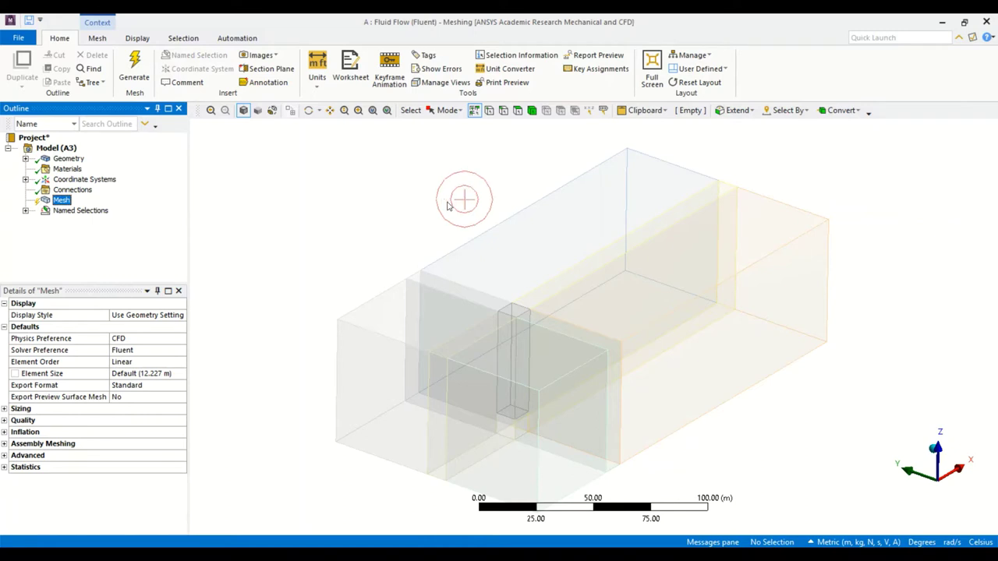
{"action": "middle_click_drag", "start_coordinate": [479, 205], "coordinate": [544, 277]}
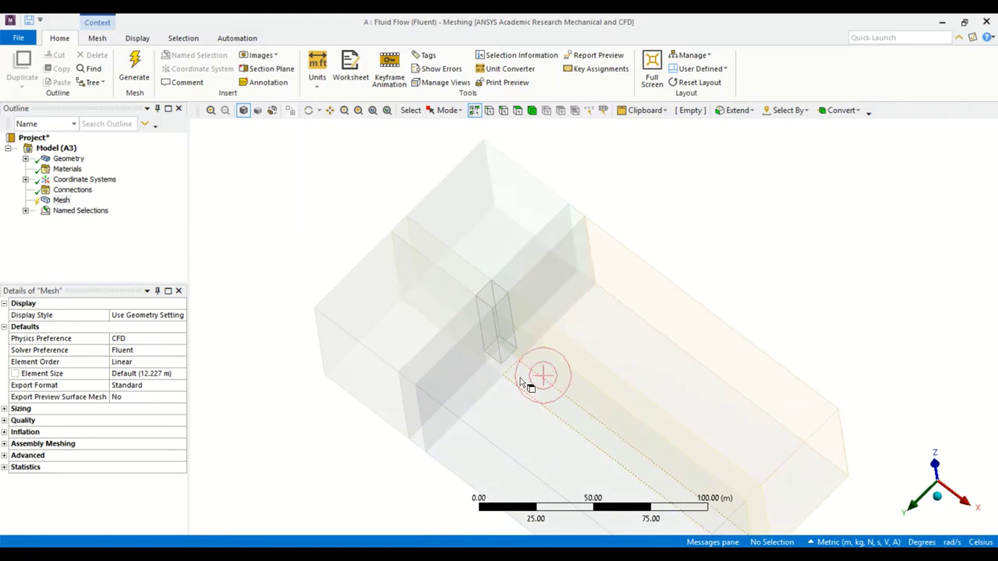
{"action": "scroll", "coordinate": [499, 379], "scroll_direction": "up", "scroll_amount": 3}
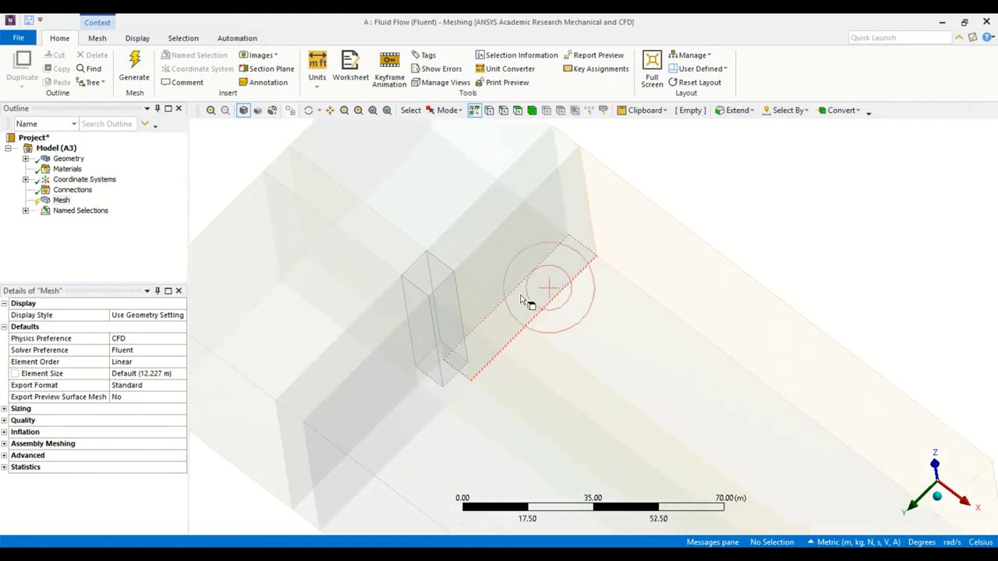
{"action": "middle_click_drag", "start_coordinate": [453, 384], "coordinate": [551, 289], "text": "ctrl"}
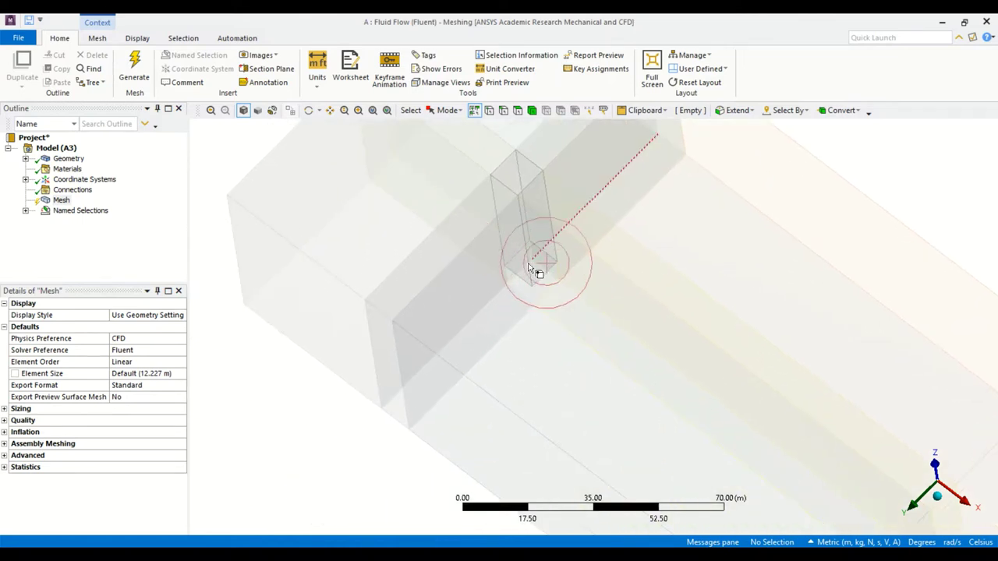
Switch to edge selection and pick the edges of the two square loops at the column base
{"action": "left_click", "coordinate": [503, 110]}
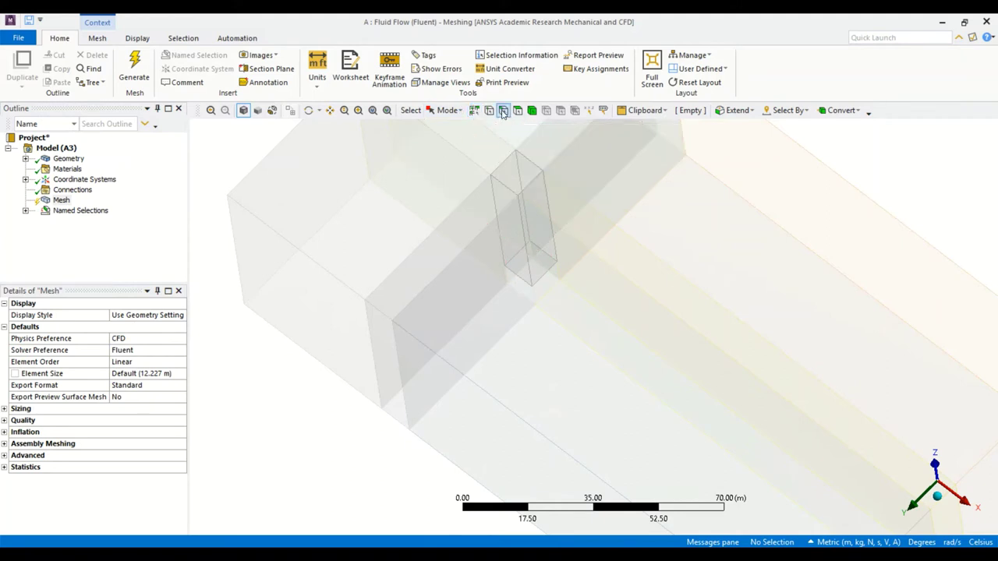
{"action": "left_click", "coordinate": [555, 290]}
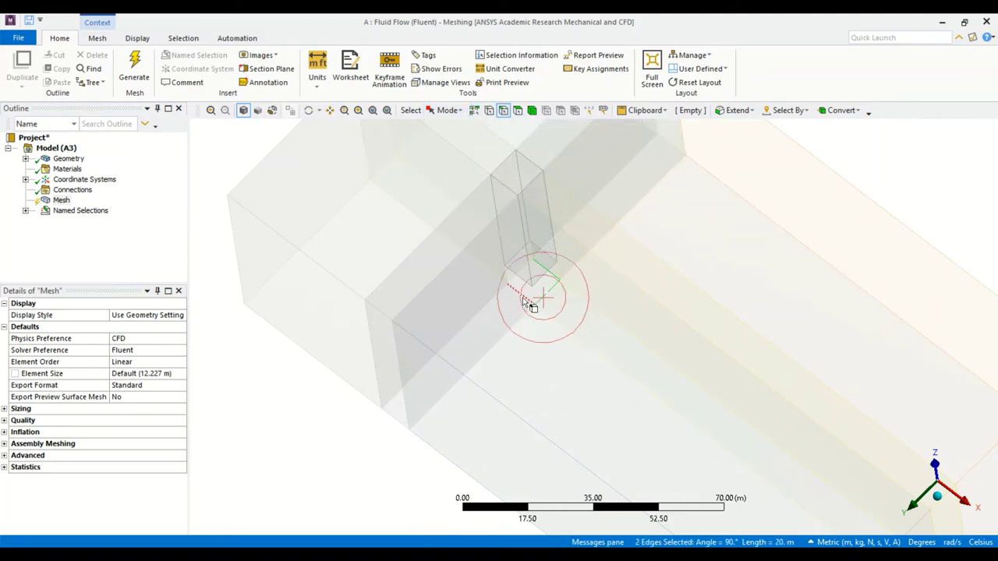
{"action": "left_click", "coordinate": [528, 276], "text": "ctrl"}
{"action": "left_click", "coordinate": [538, 301], "text": "ctrl"}
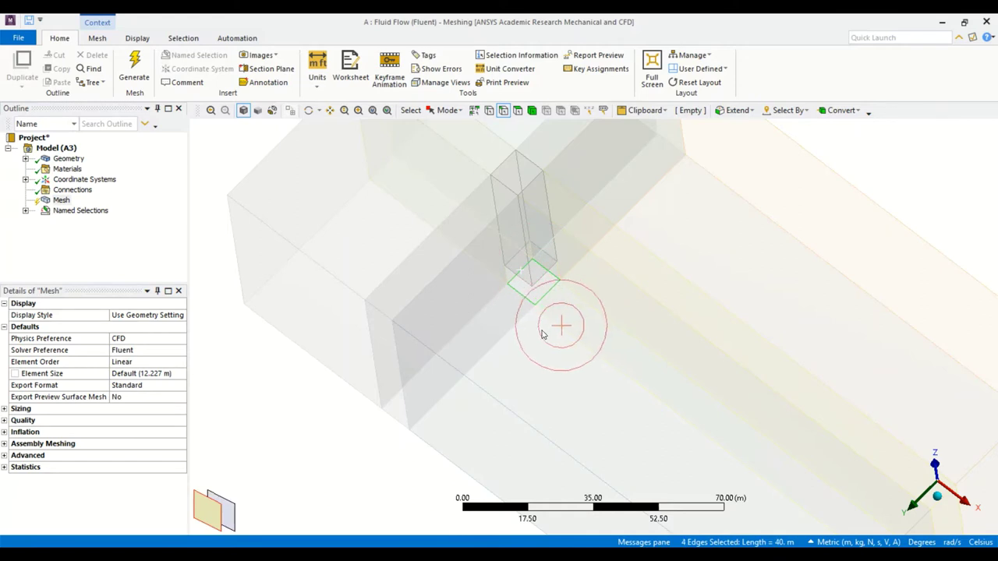
{"action": "left_click", "coordinate": [527, 284], "text": "ctrl"}
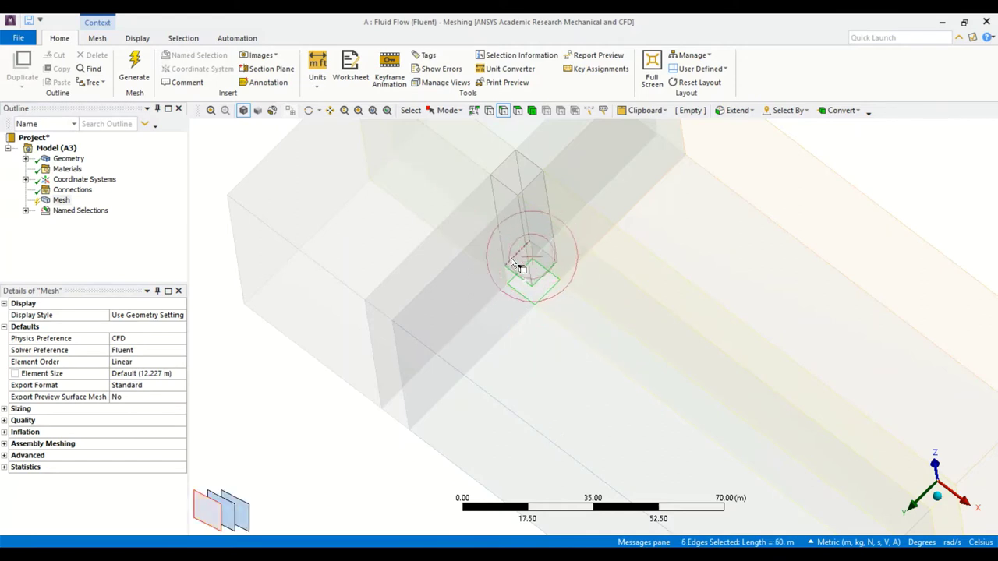
{"action": "left_click", "coordinate": [522, 275], "text": "ctrl"}
{"action": "left_click", "coordinate": [543, 259], "text": "ctrl"}
{"action": "left_click", "coordinate": [546, 277], "text": "ctrl"}
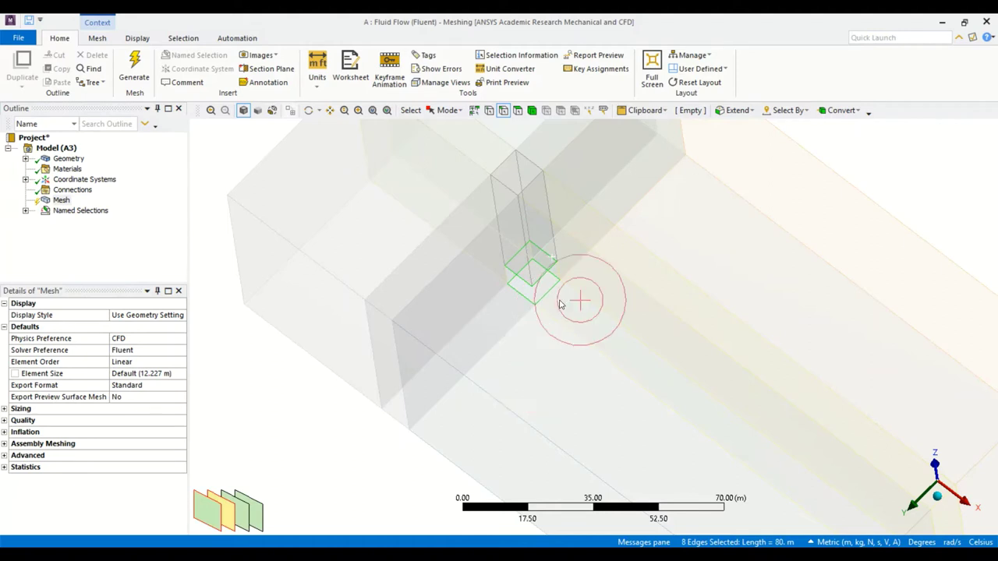
{"action": "scroll", "coordinate": [562, 304], "scroll_direction": "down", "scroll_amount": 3}
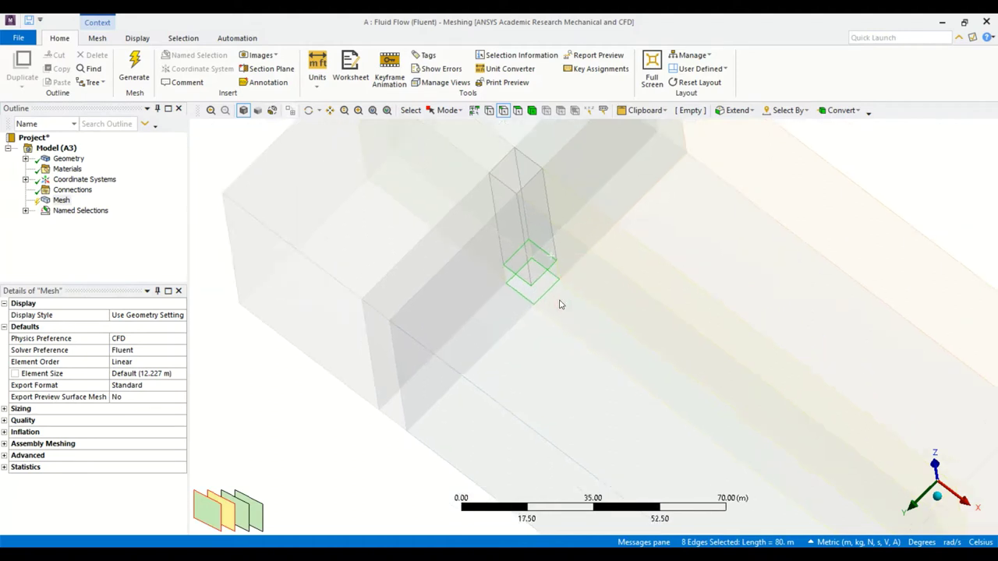
Add the far-side, lower-left, bottom and remaining domain edges, completing twelve edges totalling 120 m
{"action": "left_click", "coordinate": [658, 178], "text": "ctrl"}
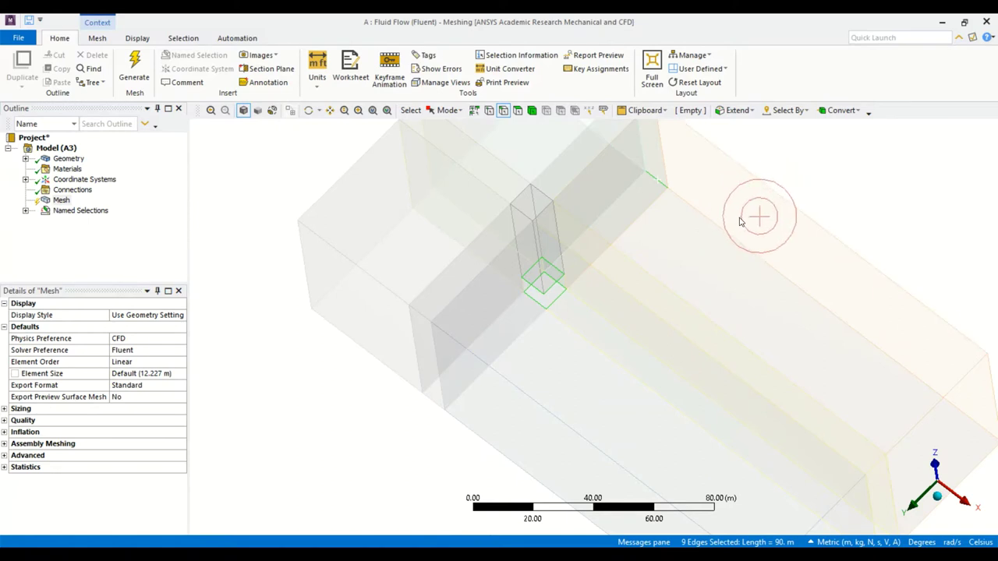
{"action": "middle_click_drag", "start_coordinate": [797, 156], "coordinate": [829, 214]}
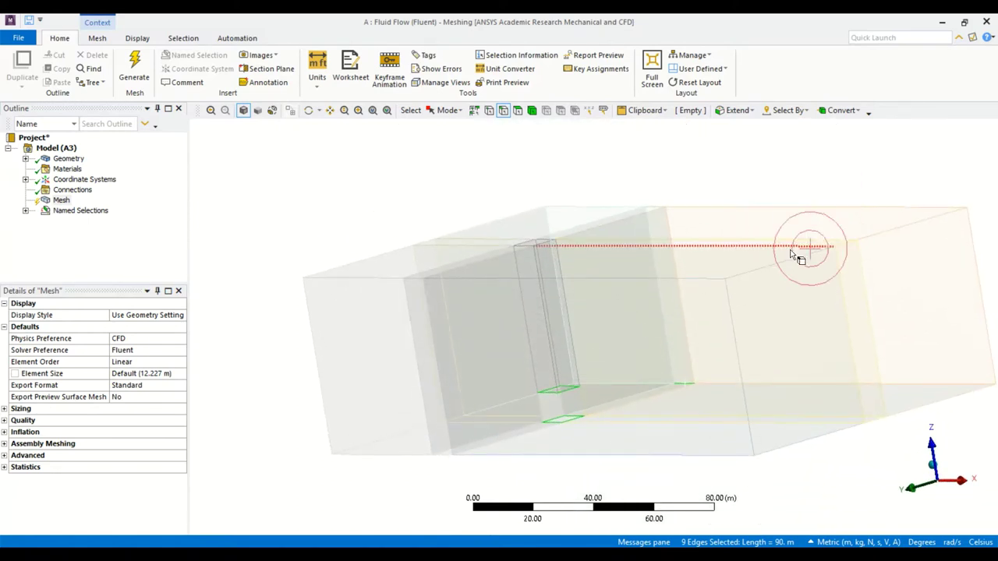
{"action": "middle_click_drag", "start_coordinate": [798, 256], "coordinate": [795, 216]}
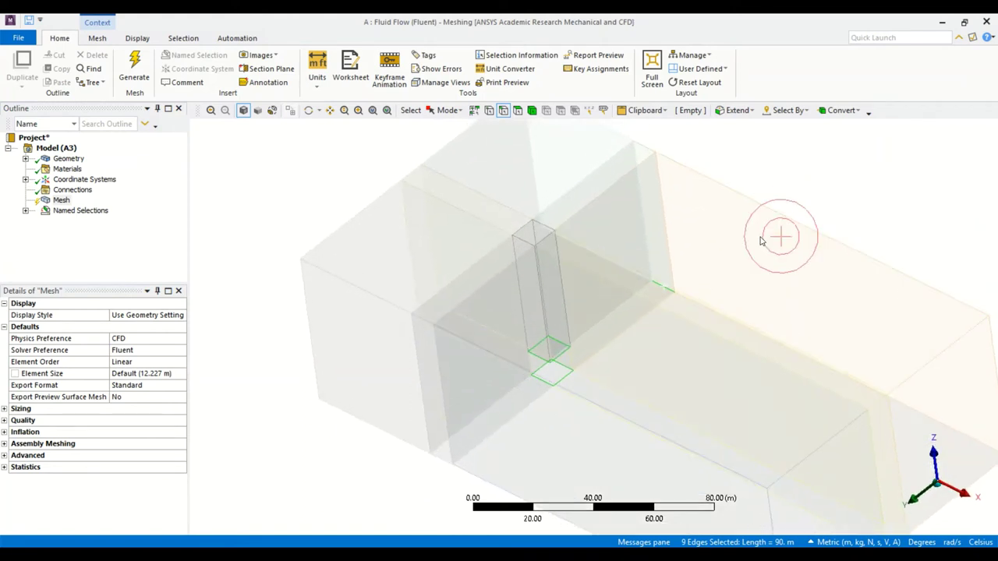
{"action": "scroll", "coordinate": [740, 308], "scroll_direction": "down", "scroll_amount": 2}
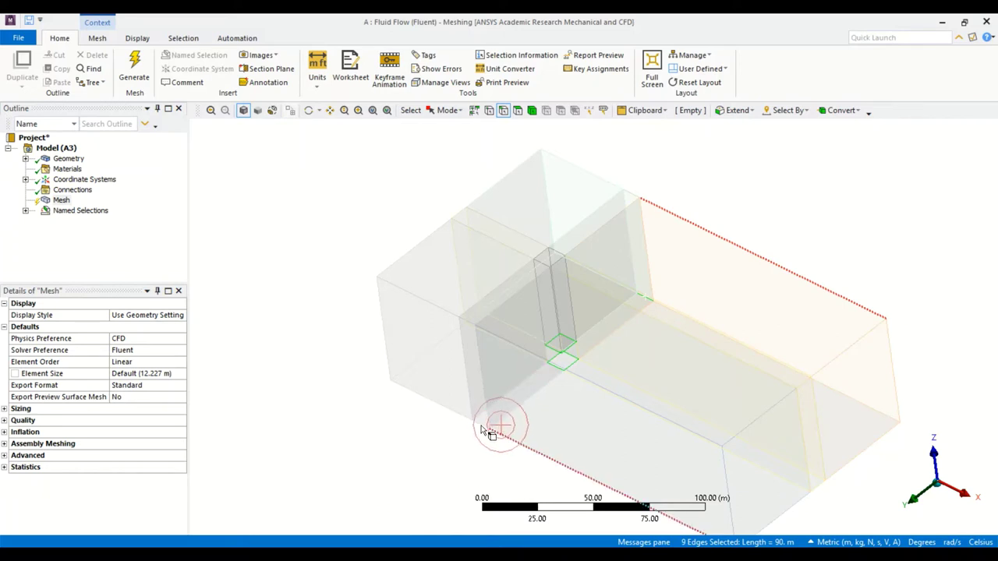
{"action": "scroll", "coordinate": [485, 429], "scroll_direction": "up", "scroll_amount": 1}
{"action": "scroll", "coordinate": [487, 428], "scroll_direction": "up", "scroll_amount": 1}
{"action": "left_click", "coordinate": [397, 499], "text": "ctrl"}
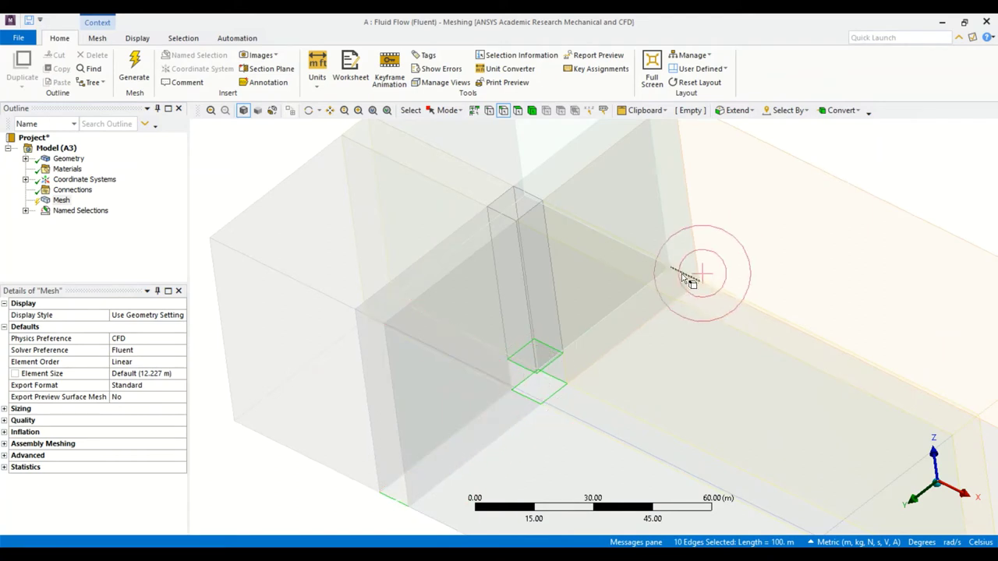
{"action": "scroll", "coordinate": [675, 278], "scroll_direction": "down", "scroll_amount": 2}
{"action": "scroll", "coordinate": [839, 343], "scroll_direction": "down", "scroll_amount": 1}
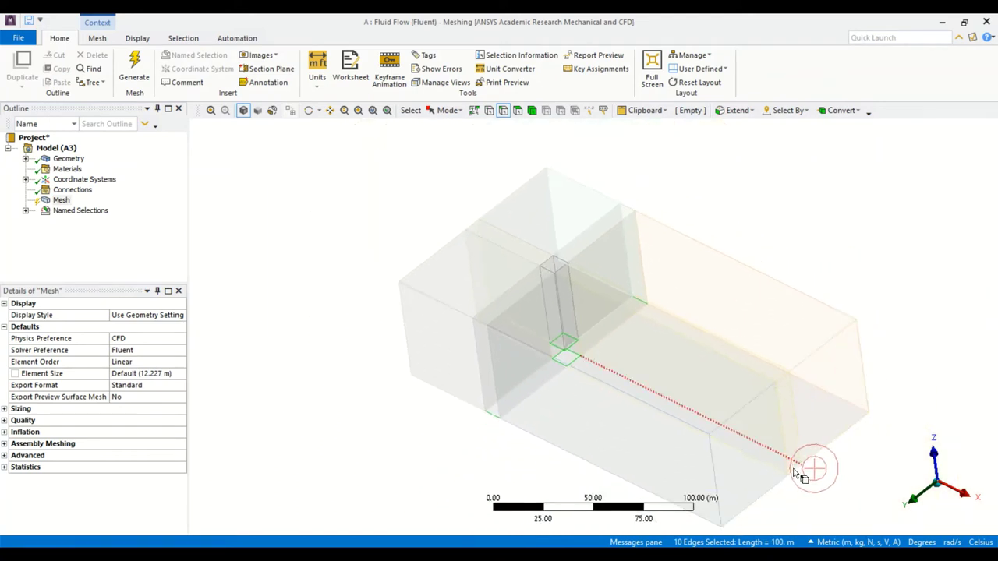
{"action": "scroll", "coordinate": [799, 475], "scroll_direction": "up", "scroll_amount": 2}
{"action": "middle_click_drag", "start_coordinate": [818, 486], "coordinate": [604, 216]}
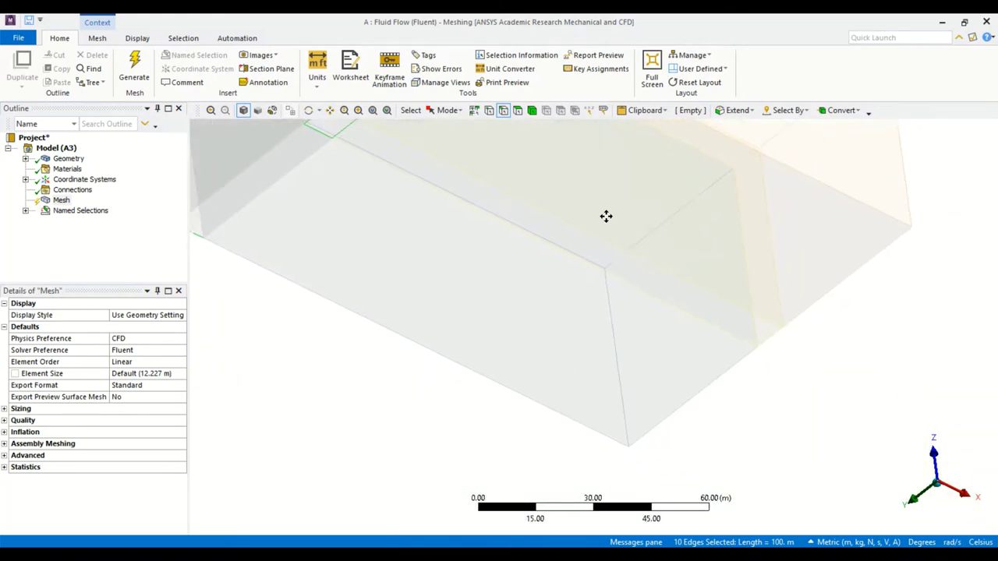
{"action": "left_click", "coordinate": [775, 338], "text": "ctrl"}
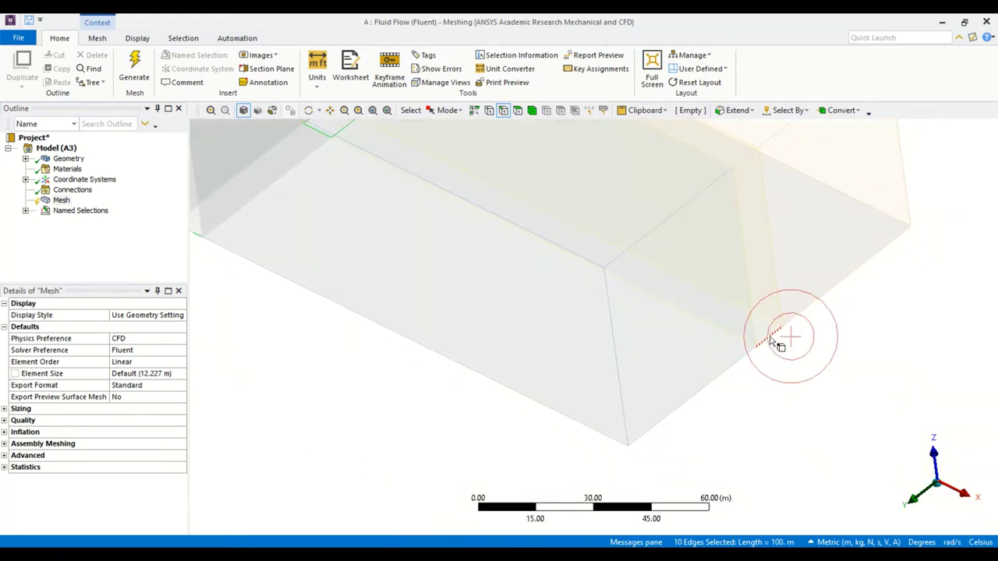
{"action": "scroll", "coordinate": [820, 368], "scroll_direction": "down", "scroll_amount": 2}
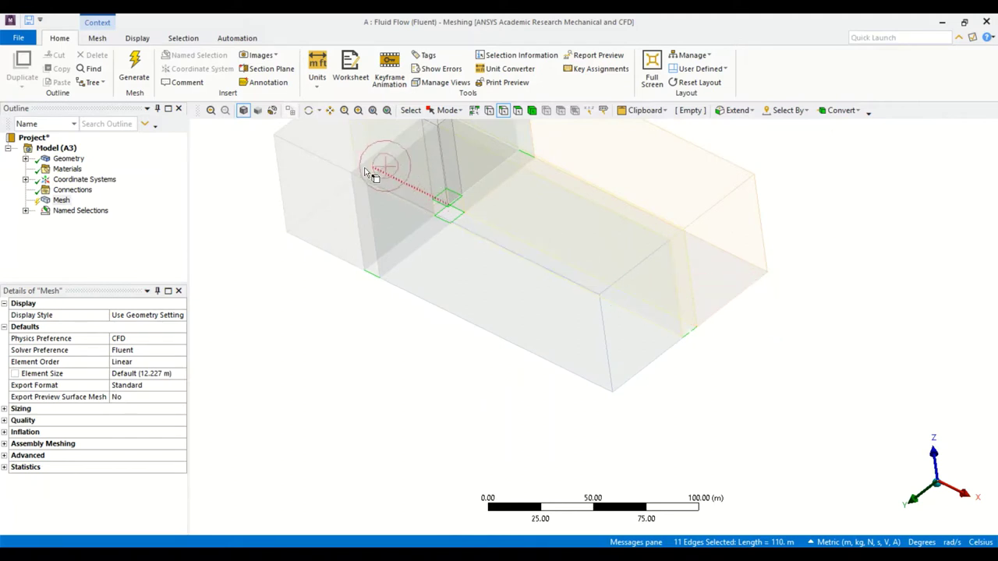
{"action": "scroll", "coordinate": [364, 174], "scroll_direction": "up", "scroll_amount": 1}
{"action": "scroll", "coordinate": [364, 174], "scroll_direction": "down", "scroll_amount": 2}
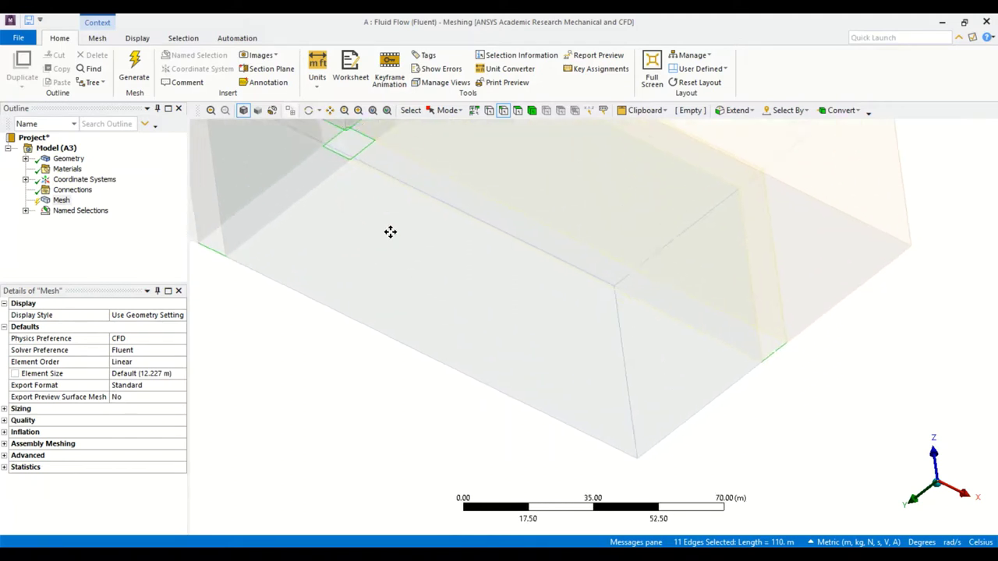
{"action": "scroll", "coordinate": [624, 401], "scroll_direction": "down", "scroll_amount": 2}
{"action": "scroll", "coordinate": [400, 262], "scroll_direction": "up", "scroll_amount": 1}
{"action": "left_click", "coordinate": [439, 265], "text": "ctrl"}
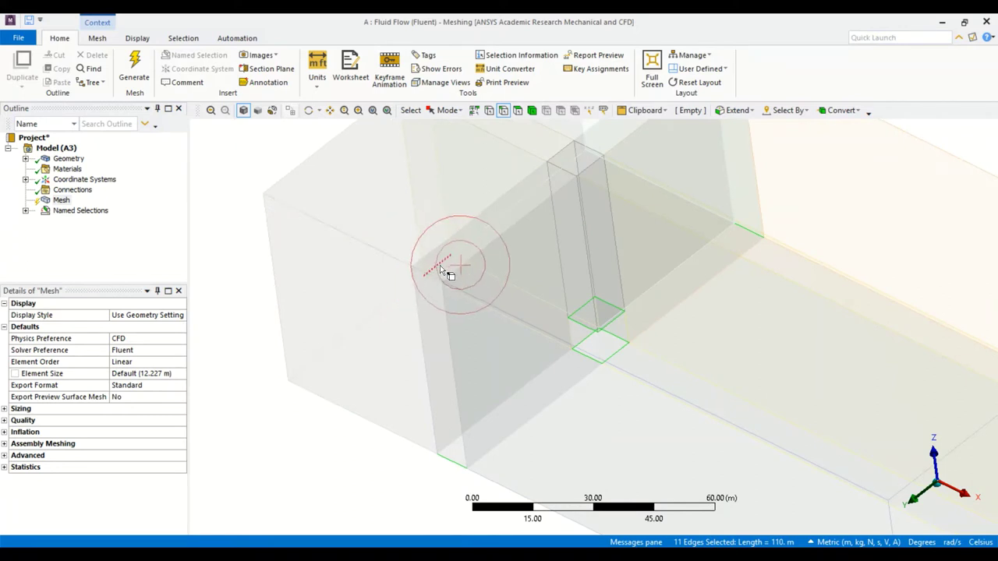
{"action": "scroll", "coordinate": [519, 301], "scroll_direction": "down", "scroll_amount": 1}
{"action": "scroll", "coordinate": [688, 359], "scroll_direction": "down", "scroll_amount": 1}
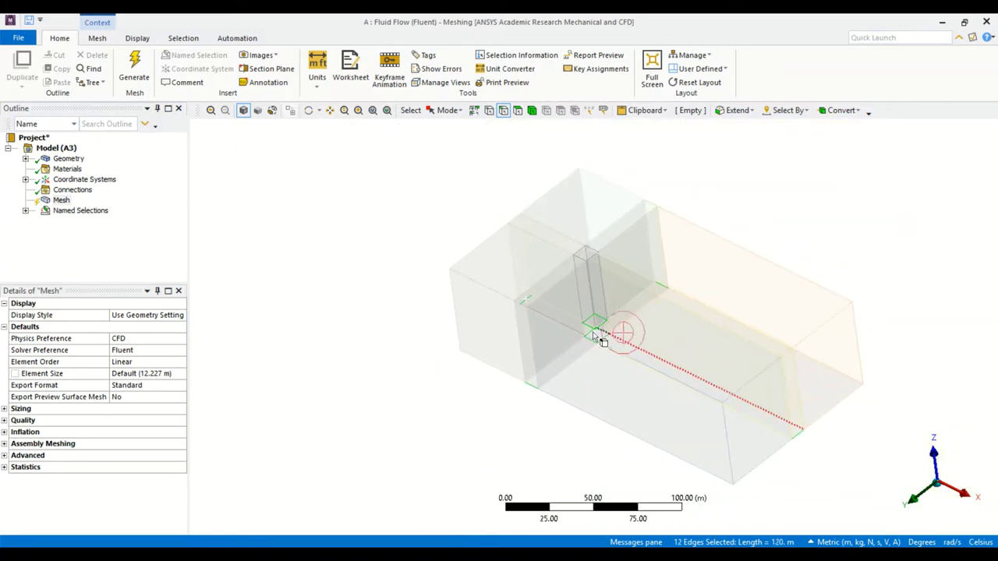
Insert an Edge Sizing control scoped to the 12 selected edges
{"action": "right_click", "coordinate": [799, 437]}
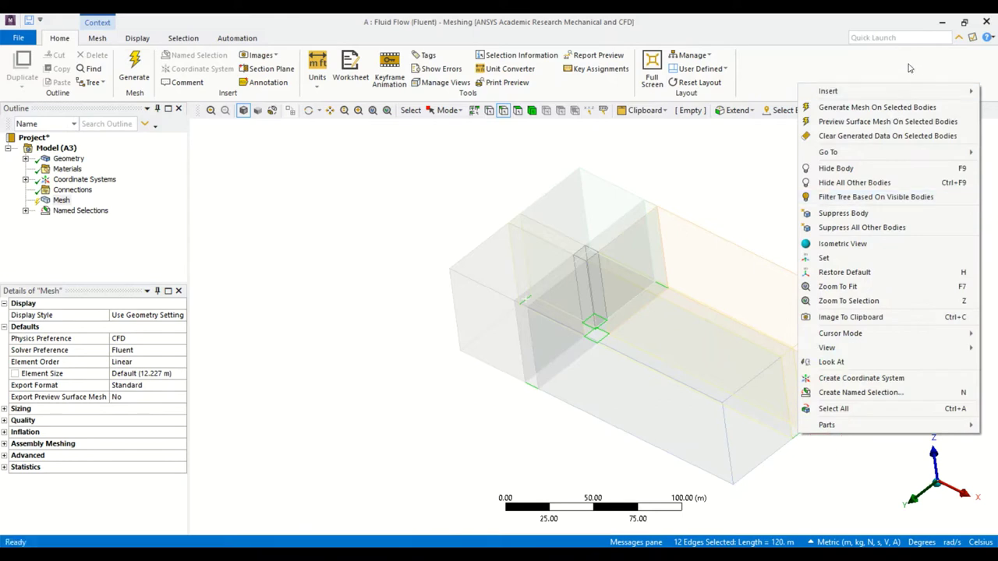
{"action": "mouse_move", "coordinate": [917, 97]}
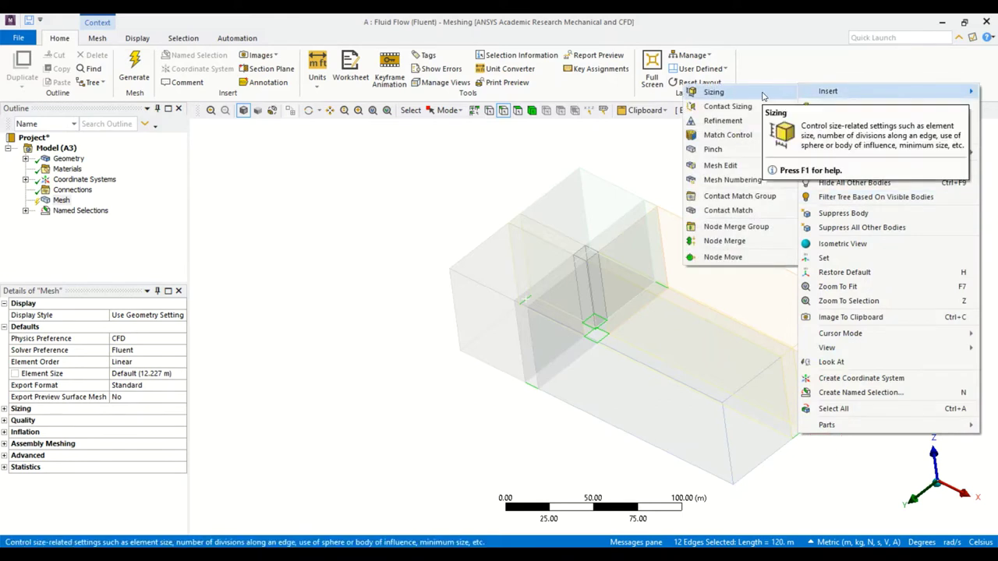
{"action": "left_click", "coordinate": [763, 93]}
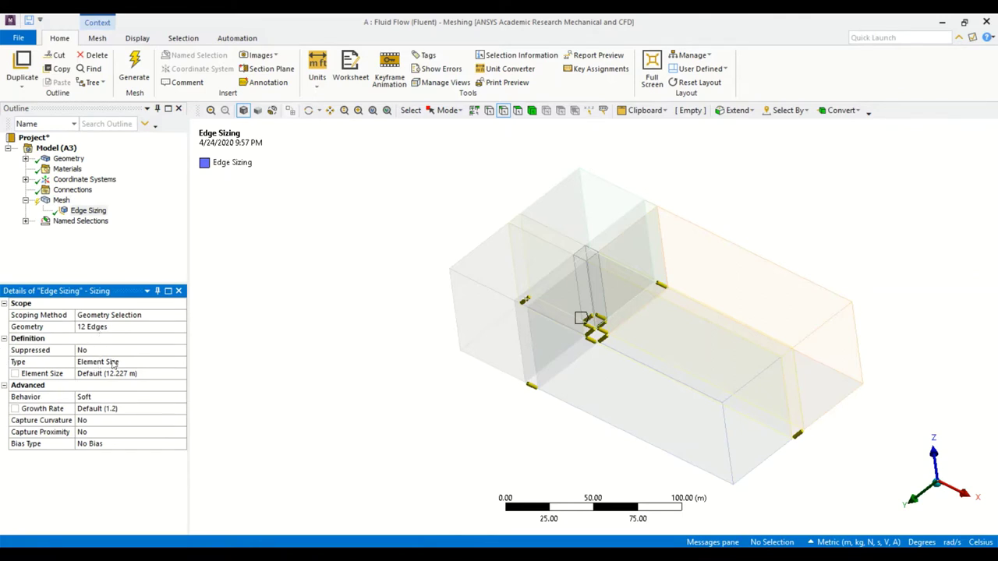
{"action": "left_click", "coordinate": [114, 363]}
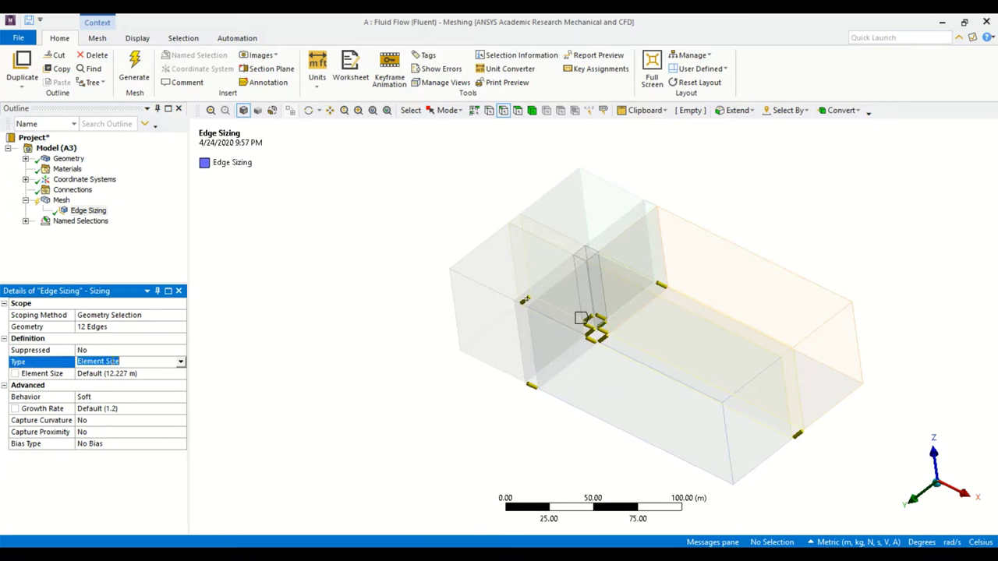
Set the Edge Sizing type to Number of Divisions with 14 divisions
{"action": "left_click", "coordinate": [181, 363]}
{"action": "left_click", "coordinate": [142, 383]}
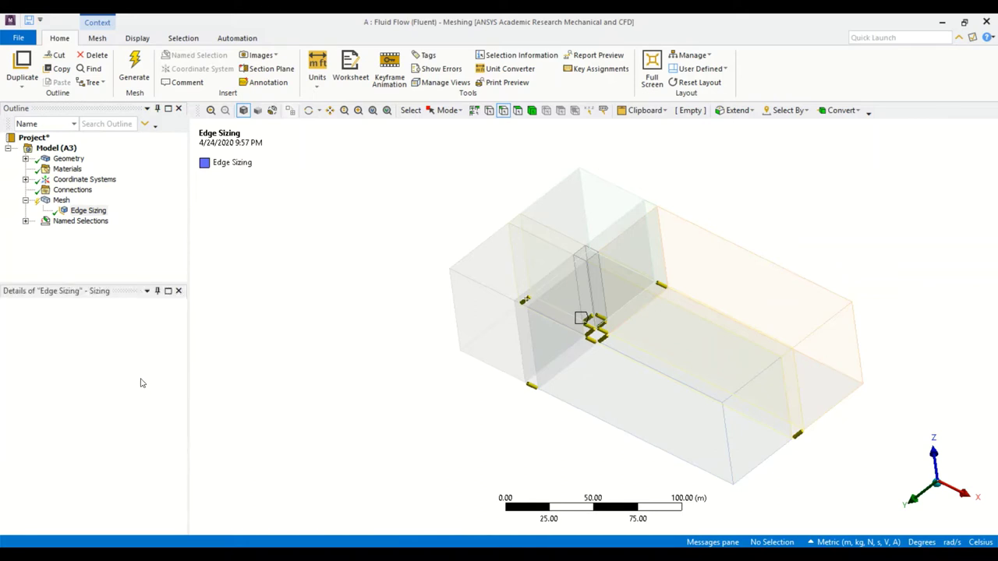
{"action": "left_click", "coordinate": [105, 373]}
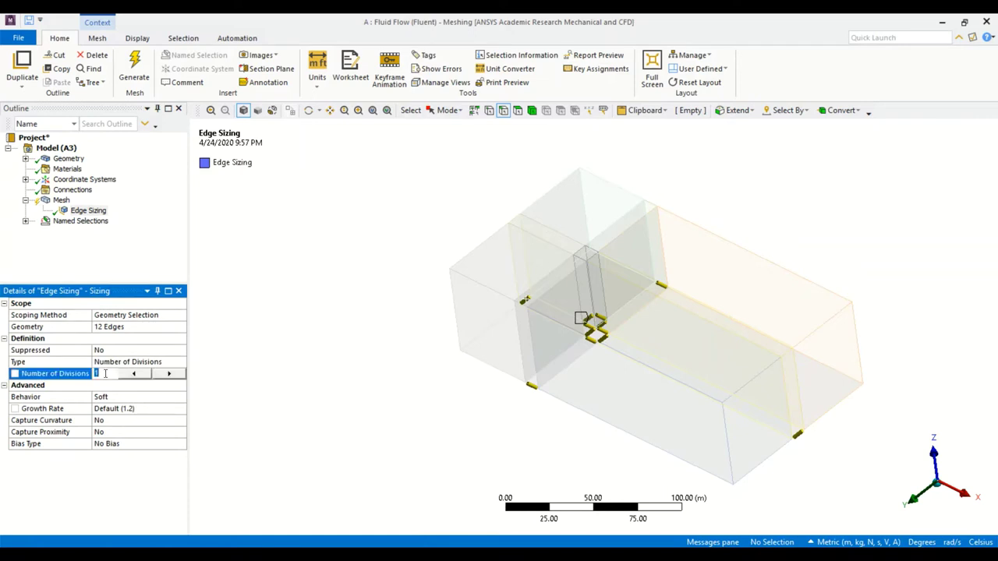
{"action": "type", "text": "14"}
{"action": "key", "text": "Return"}
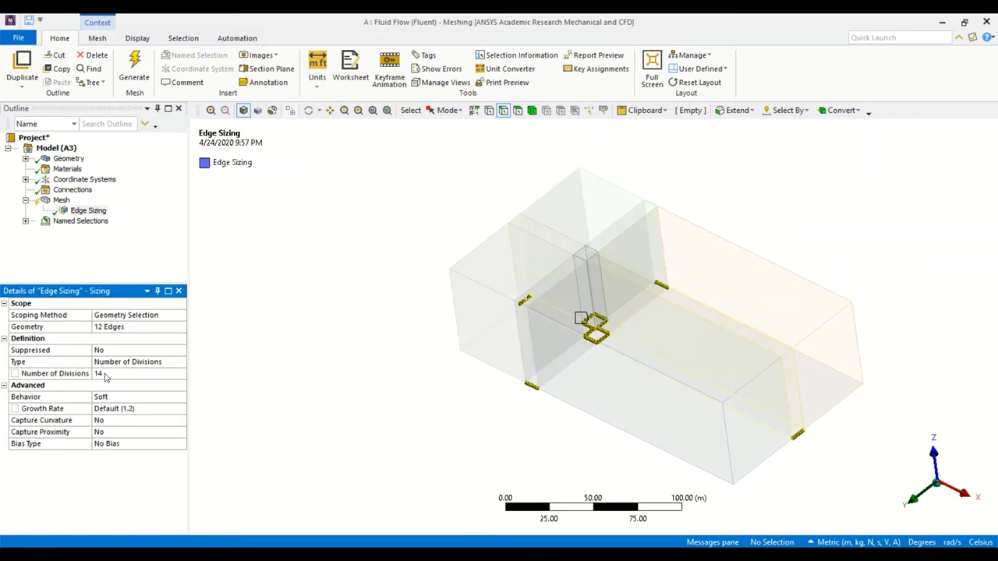
Change the Edge Sizing behavior from Soft to Hard
{"action": "left_click", "coordinate": [129, 399]}
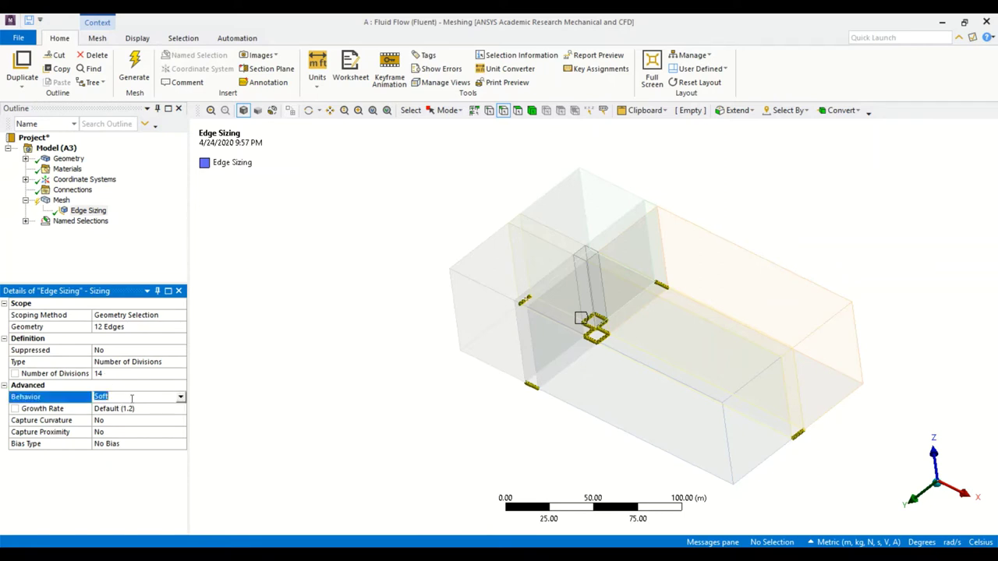
{"action": "left_click", "coordinate": [181, 399]}
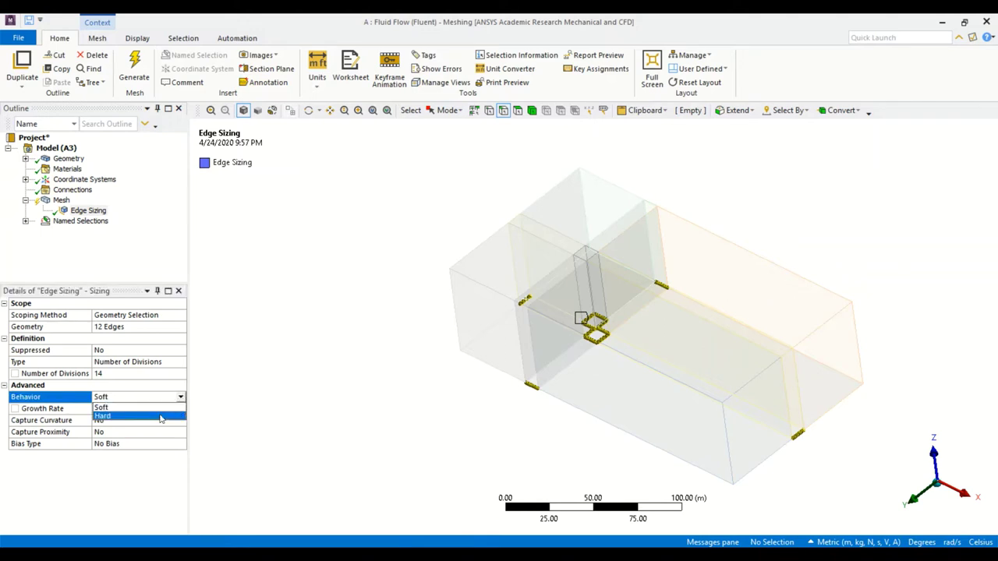
{"action": "left_click", "coordinate": [162, 419]}
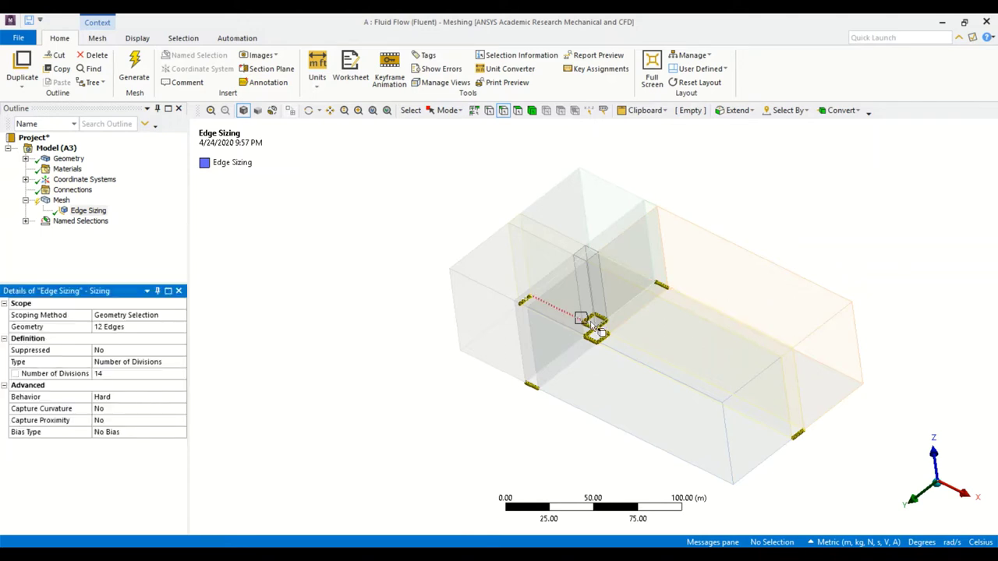
Zoom in on the two square edge loops to see their 14 division markers
{"action": "scroll", "coordinate": [596, 326], "scroll_direction": "up", "scroll_amount": 10}
{"action": "scroll", "coordinate": [596, 326], "scroll_direction": "up", "scroll_amount": 2}
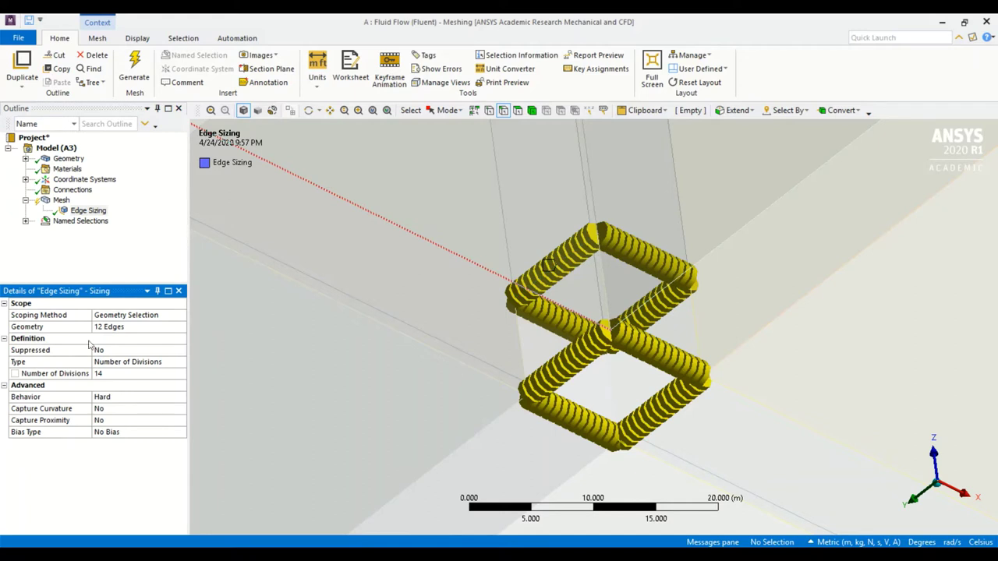
Bias the edge sizing with a two-sided pattern, Smooth Transition, growth rate 1.3
{"action": "left_click", "coordinate": [159, 434]}
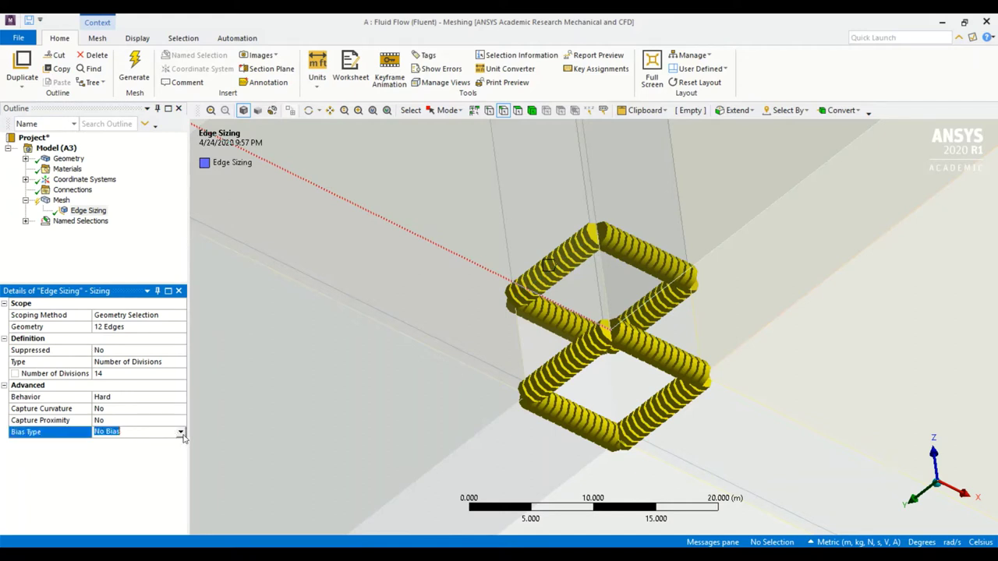
{"action": "left_click", "coordinate": [181, 433]}
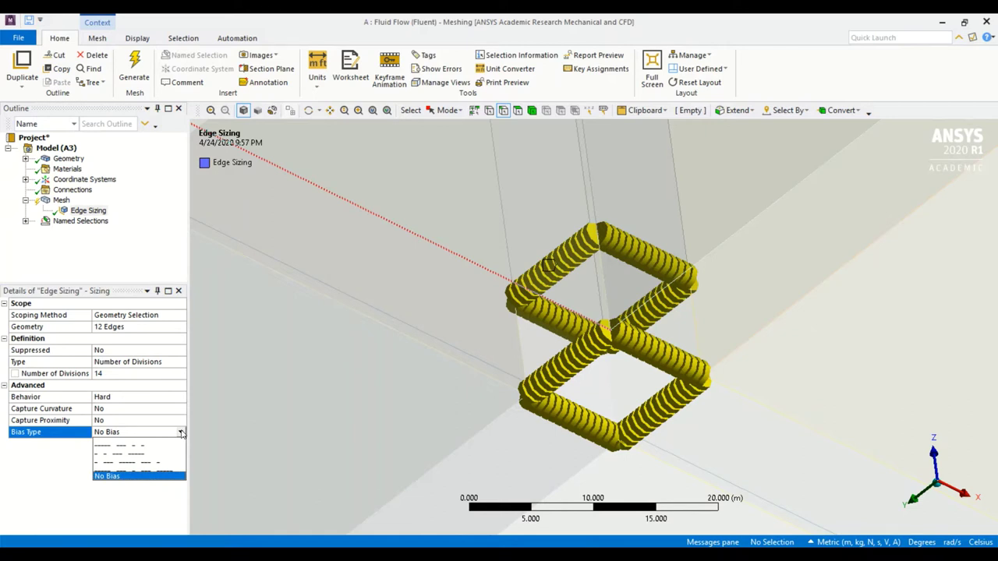
{"action": "left_click", "coordinate": [156, 465]}
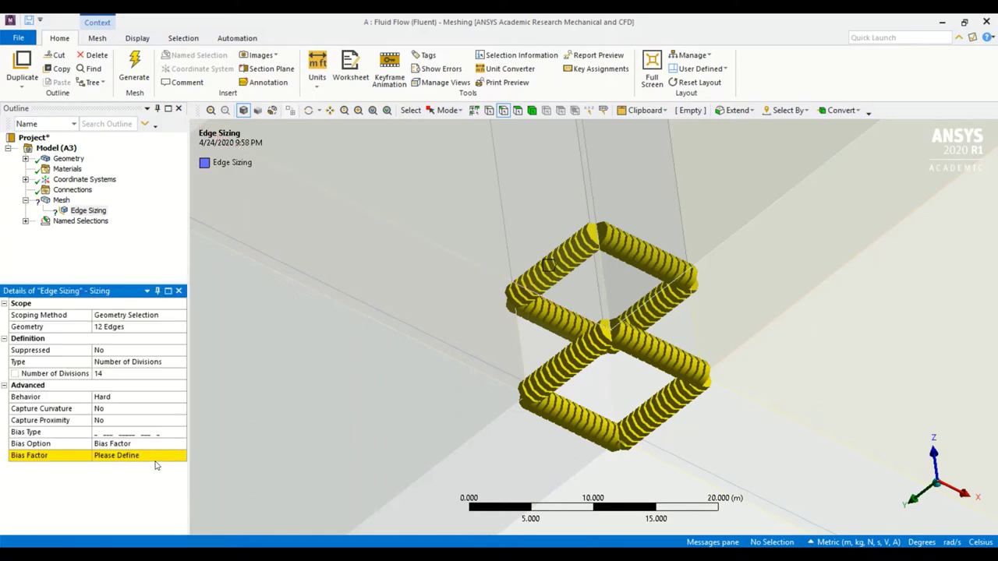
{"action": "left_click", "coordinate": [160, 444]}
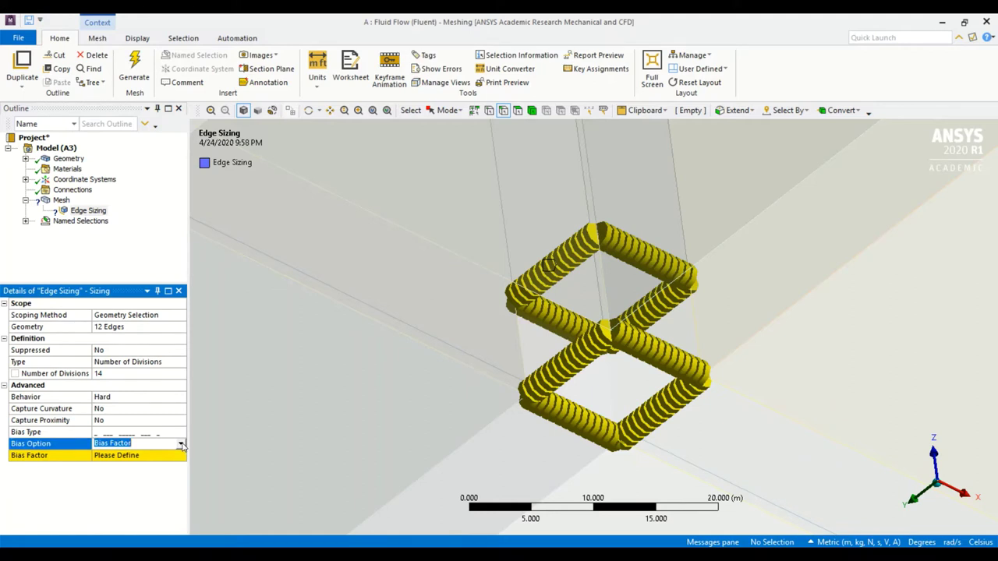
{"action": "left_click", "coordinate": [181, 444]}
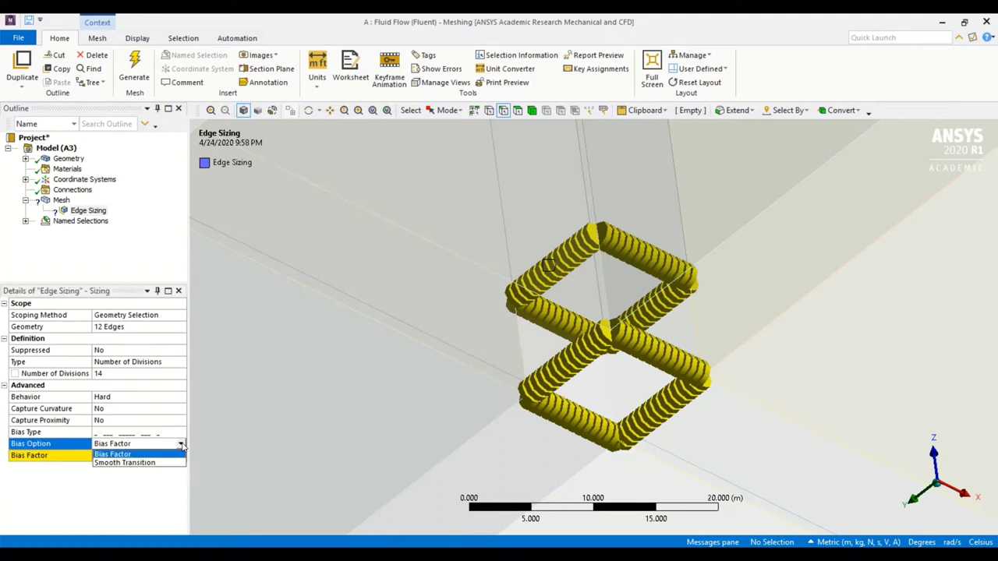
{"action": "left_click", "coordinate": [137, 463]}
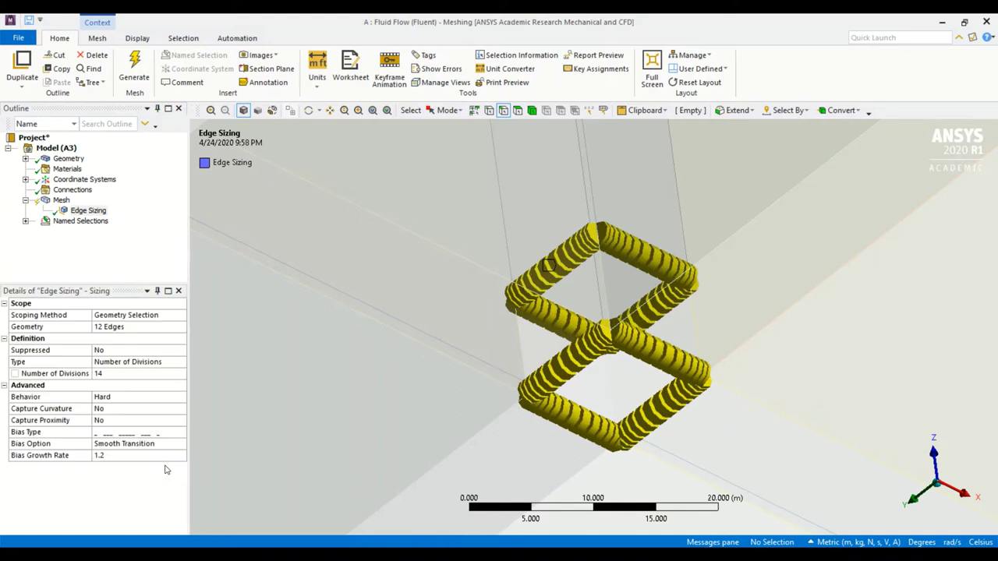
{"action": "left_click", "coordinate": [109, 457]}
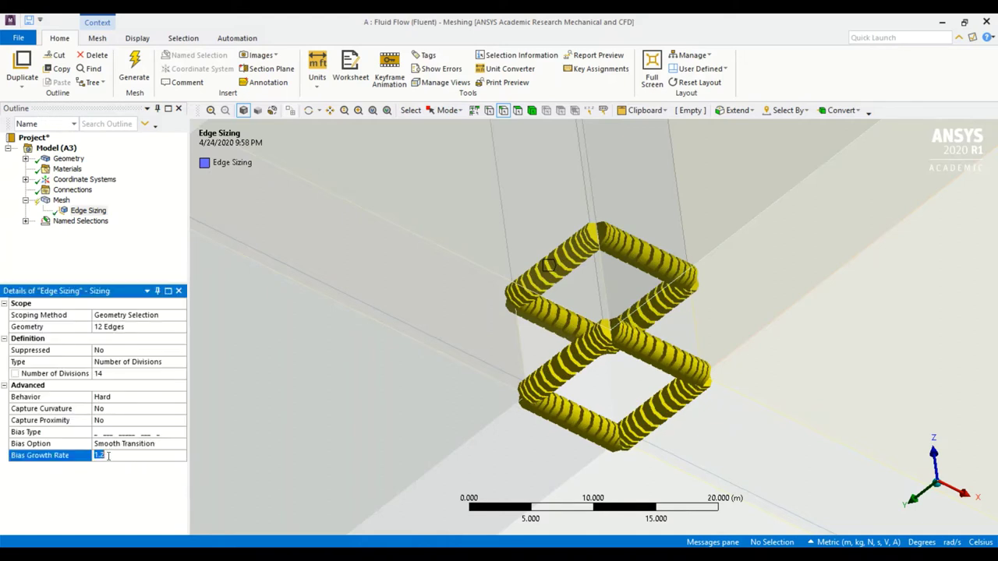
{"action": "type", "text": "1.3"}
{"action": "key", "text": "Return"}
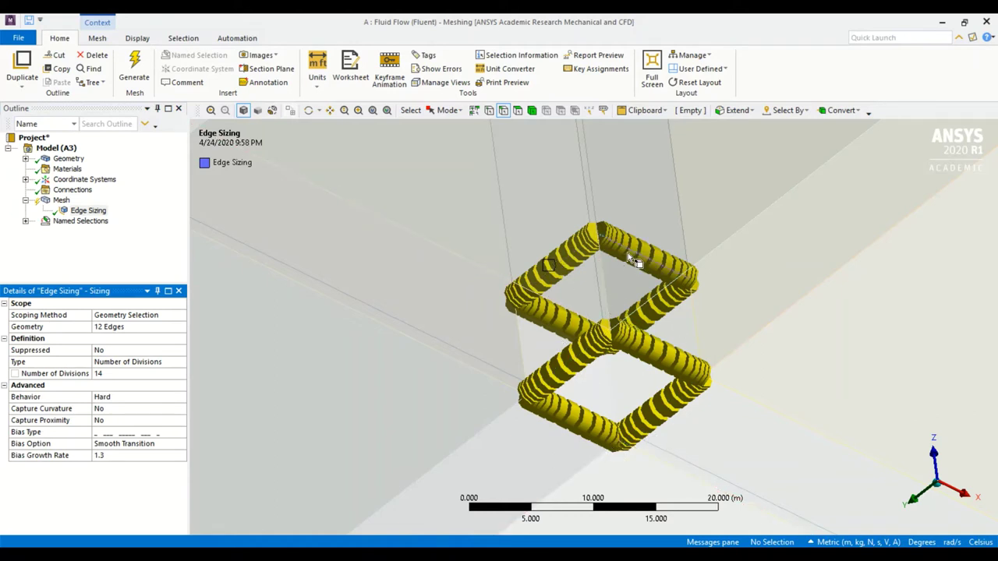
Return to an isometric view and pan and orbit the fluid block to inspect the edge sizing markers
{"action": "scroll", "coordinate": [616, 269], "scroll_direction": "down", "scroll_amount": 3}
{"action": "scroll", "coordinate": [607, 260], "scroll_direction": "down", "scroll_amount": 1}
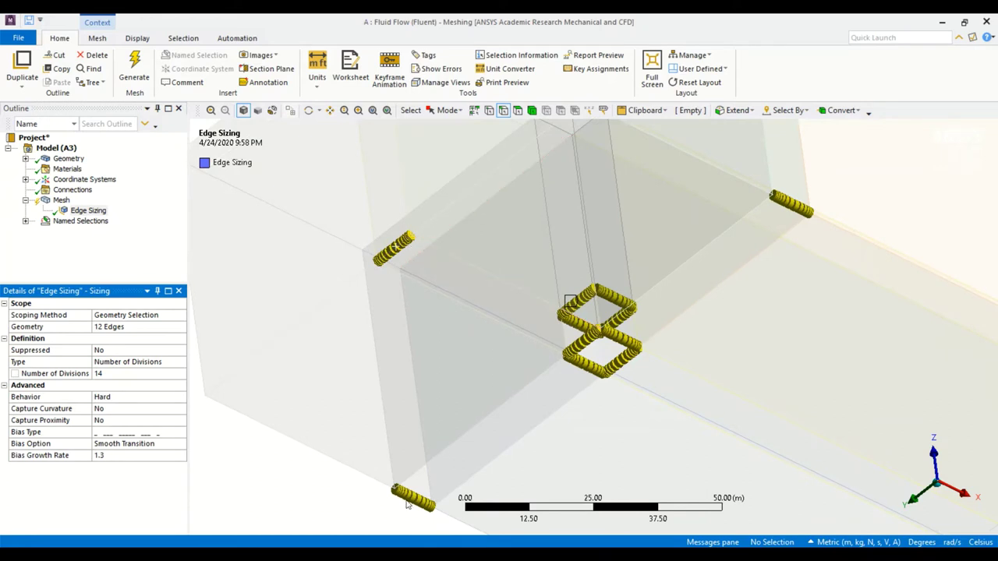
{"action": "left_click", "coordinate": [935, 484]}
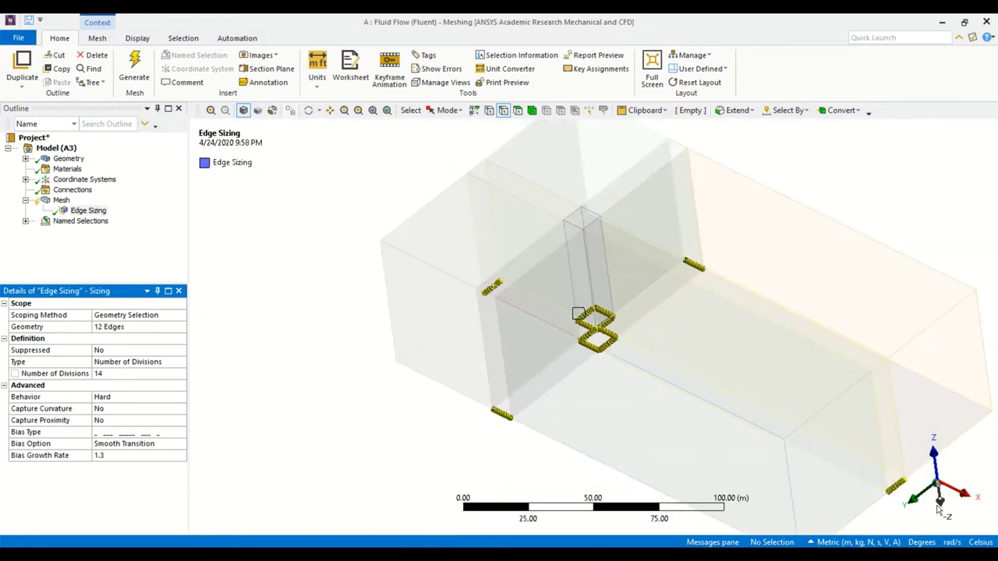
{"action": "scroll", "coordinate": [938, 499], "scroll_direction": "up", "scroll_amount": 3}
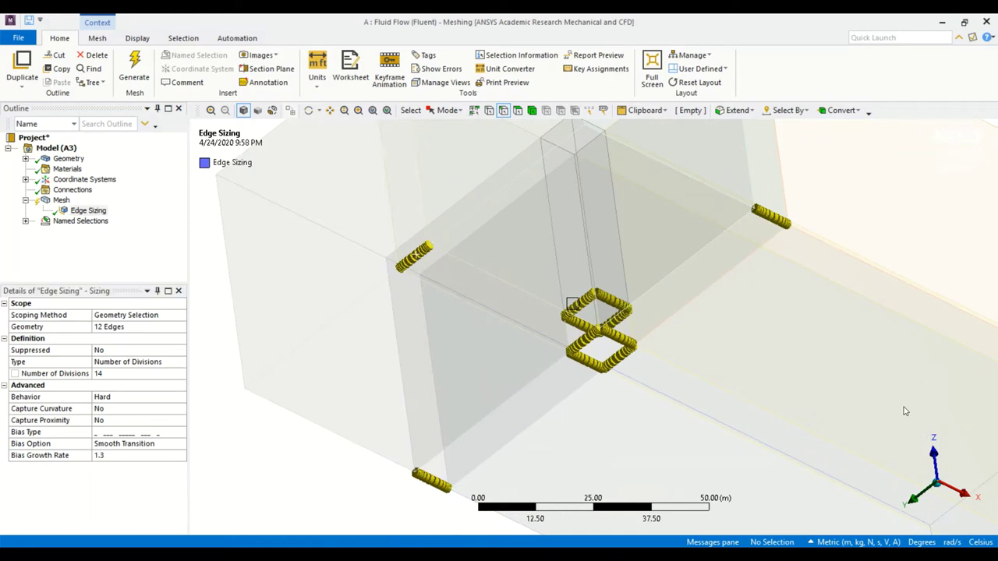
{"action": "scroll", "coordinate": [741, 237], "scroll_direction": "up", "scroll_amount": 3}
{"action": "scroll", "coordinate": [932, 421], "scroll_direction": "up", "scroll_amount": 1}
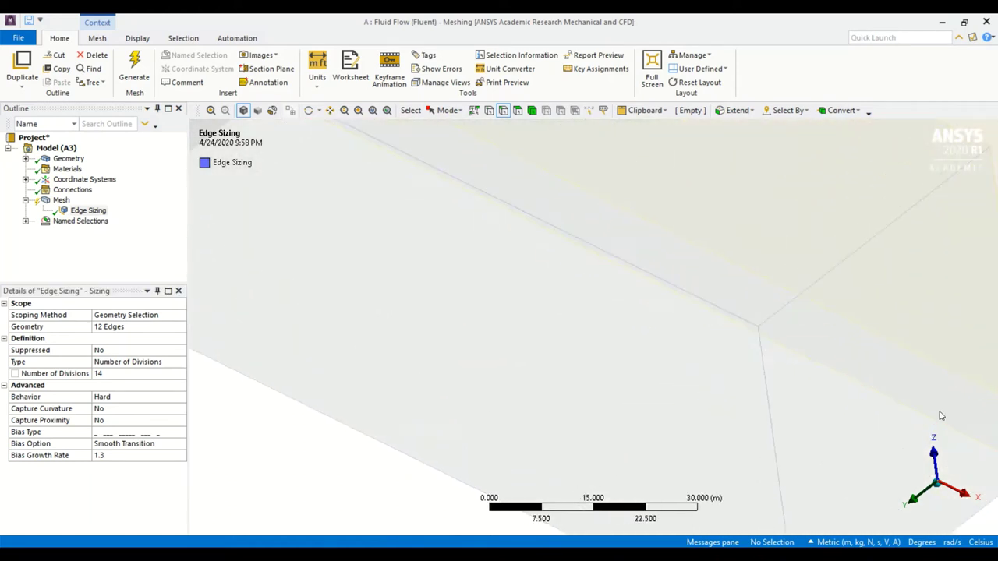
{"action": "middle_click_drag", "start_coordinate": [820, 321], "coordinate": [675, 336], "text": "ctrl"}
{"action": "scroll", "coordinate": [819, 371], "scroll_direction": "down", "scroll_amount": 5}
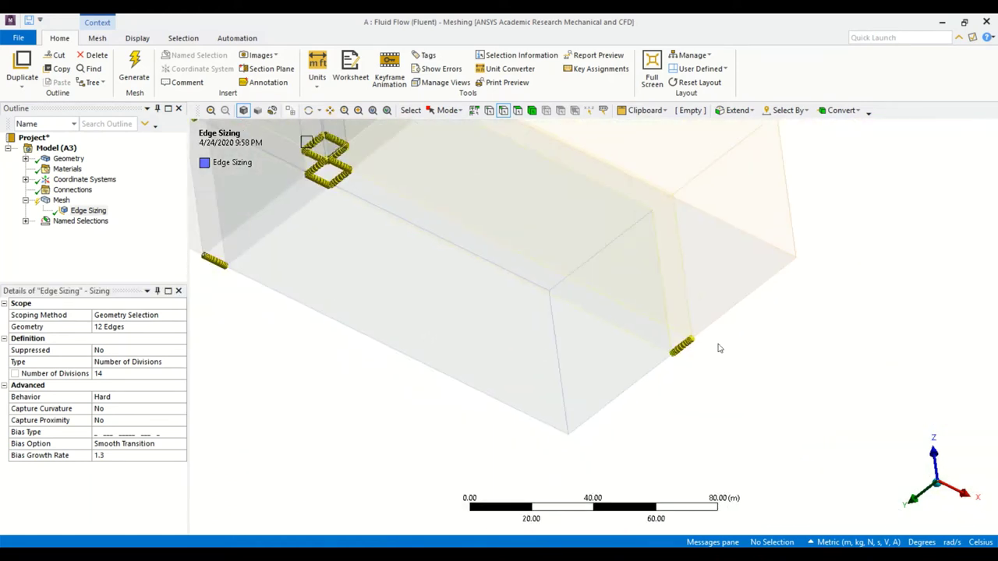
{"action": "middle_click_drag", "start_coordinate": [590, 285], "coordinate": [702, 341], "text": "ctrl"}
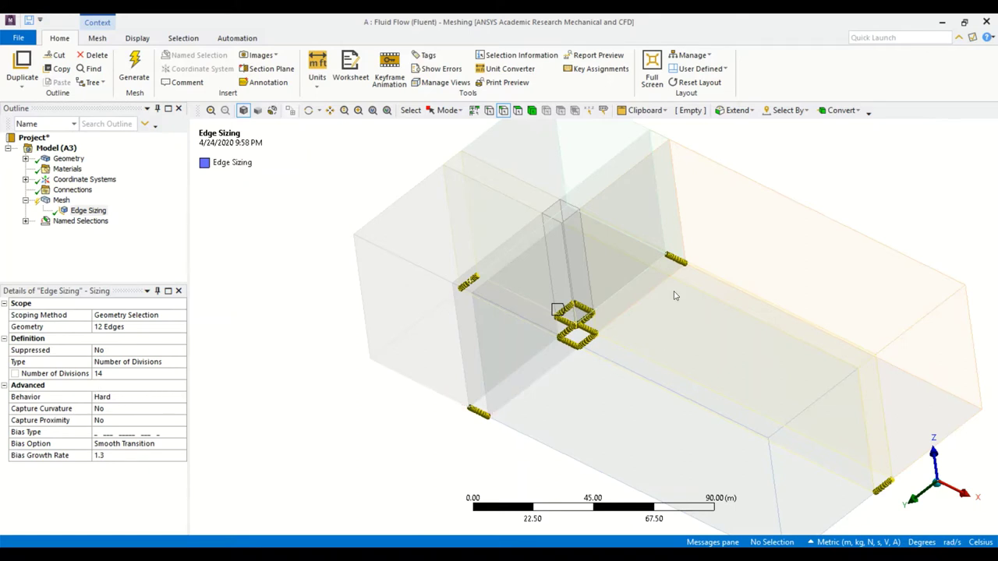
{"action": "middle_click_drag", "start_coordinate": [557, 314], "coordinate": [551, 333]}
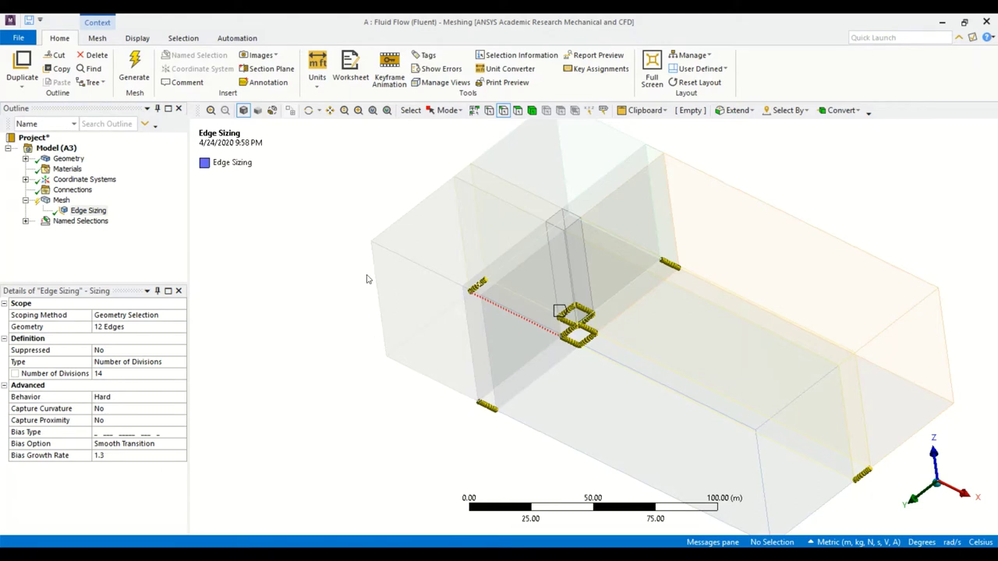
{"action": "mouse_move", "coordinate": [344, 270]}
{"action": "middle_mouse_down"}
{"action": "mouse_move", "coordinate": [321, 317]}
{"action": "mouse_move", "coordinate": [335, 283]}
{"action": "middle_mouse_up"}
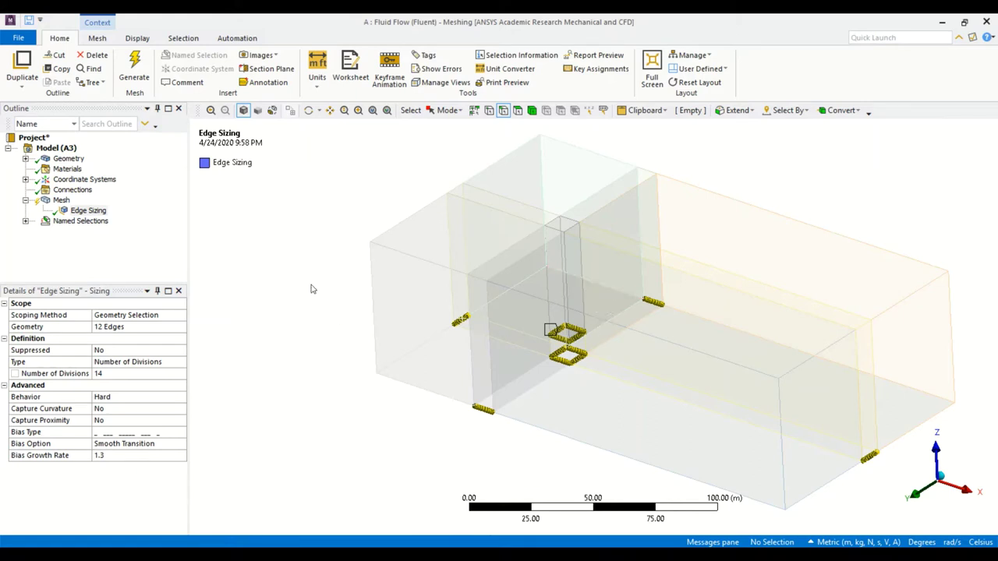
Select four long edges of the fluid block and add a second Edge Sizing to them
{"action": "left_click", "coordinate": [64, 200]}
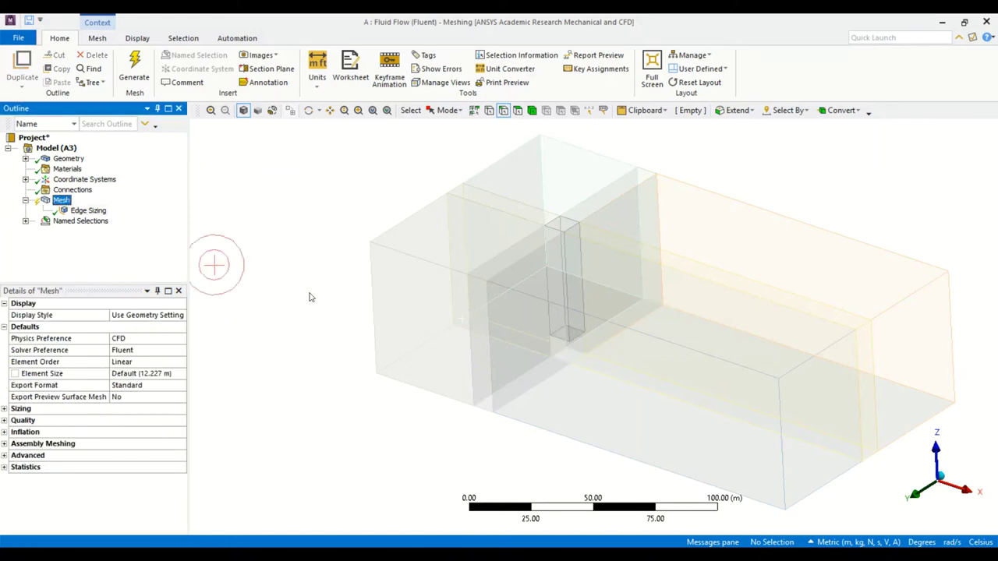
{"action": "left_click", "coordinate": [611, 290]}
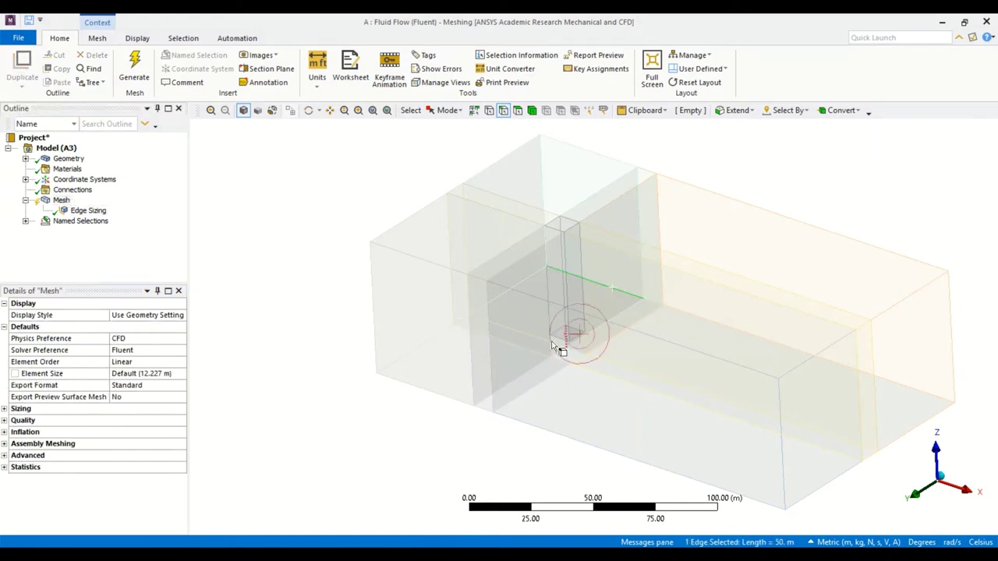
{"action": "left_click", "coordinate": [542, 339], "text": "ctrl"}
{"action": "left_click", "coordinate": [511, 342], "text": "ctrl"}
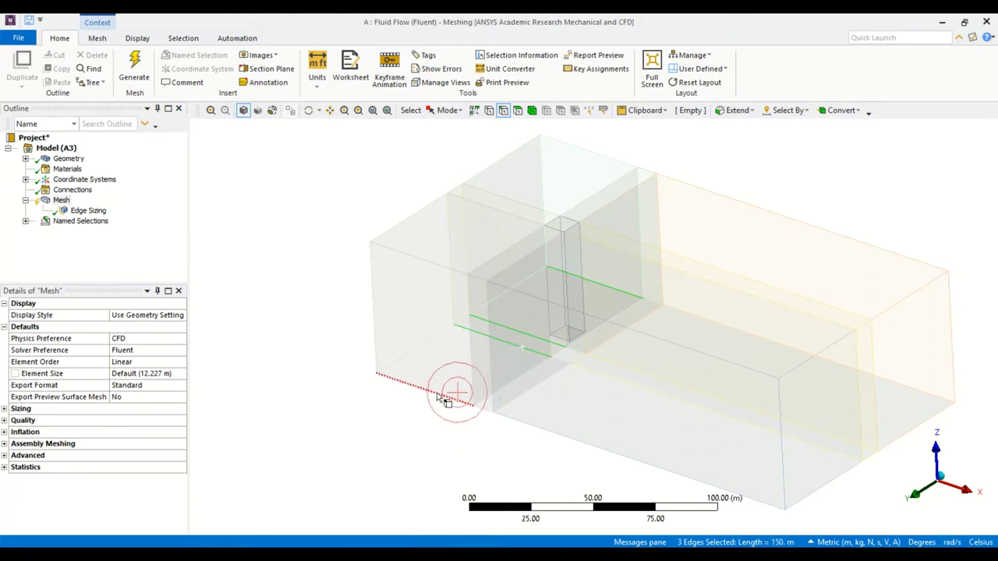
{"action": "left_click", "coordinate": [390, 378], "text": "ctrl"}
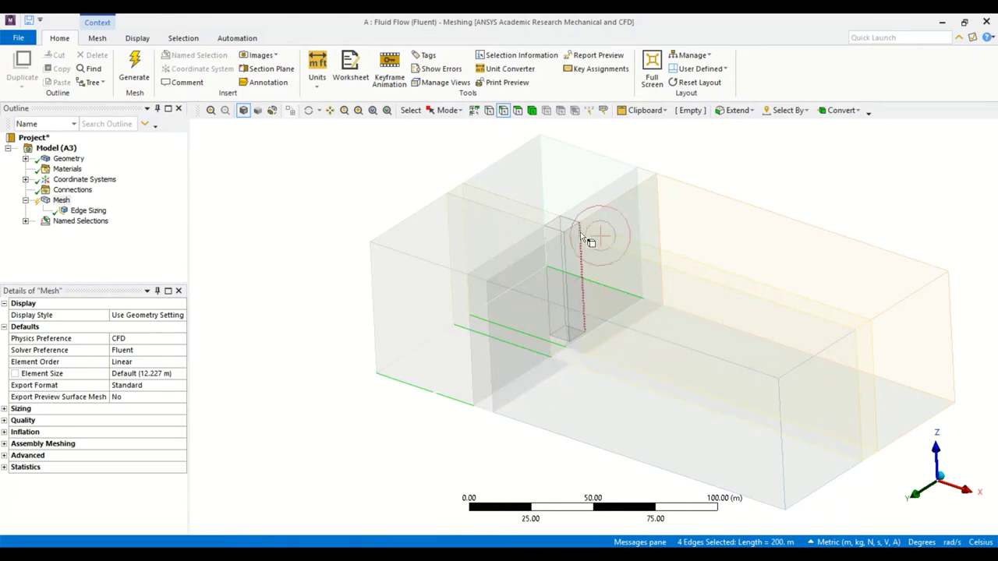
{"action": "right_click", "coordinate": [592, 283]}
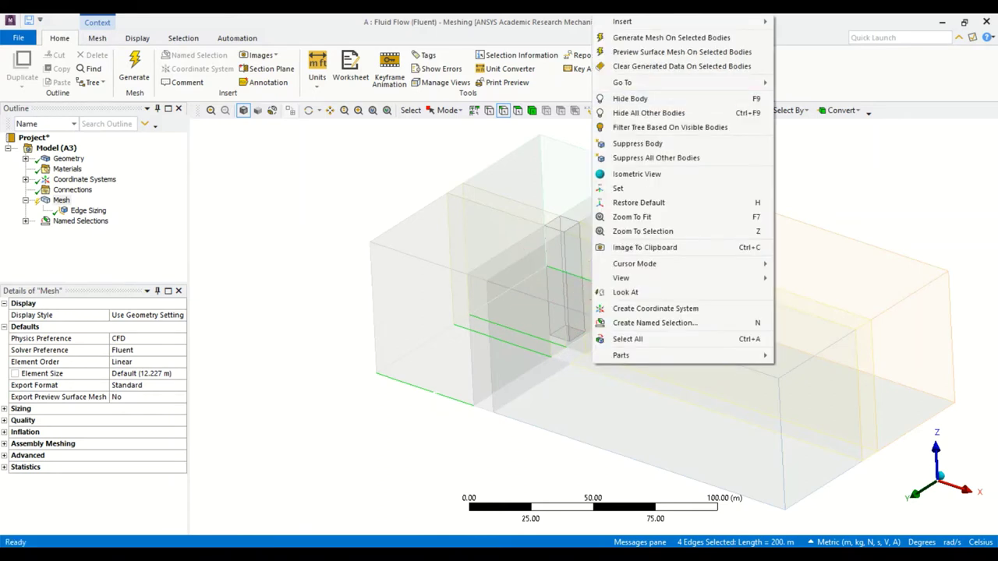
{"action": "mouse_move", "coordinate": [740, 22]}
{"action": "left_click", "coordinate": [804, 25]}
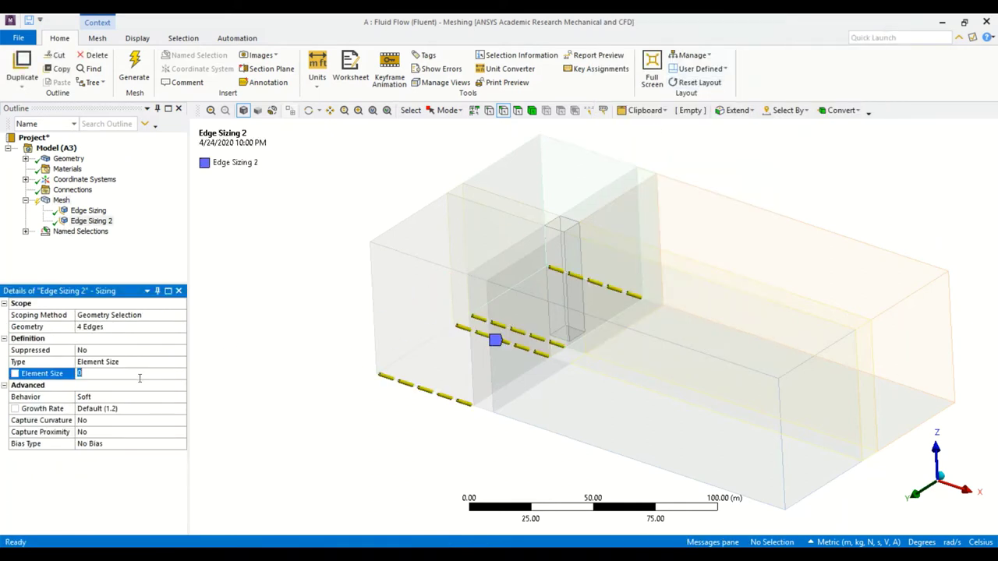
Set Edge Sizing 2's element size to 1.7 m
{"action": "type", "text": "1.5"}
{"action": "key", "text": "BackSpace"}
{"action": "key", "text": "BackSpace"}
{"action": "key", "text": "BackSpace"}
{"action": "type", "text": "1.7"}
{"action": "key", "text": "Return"}
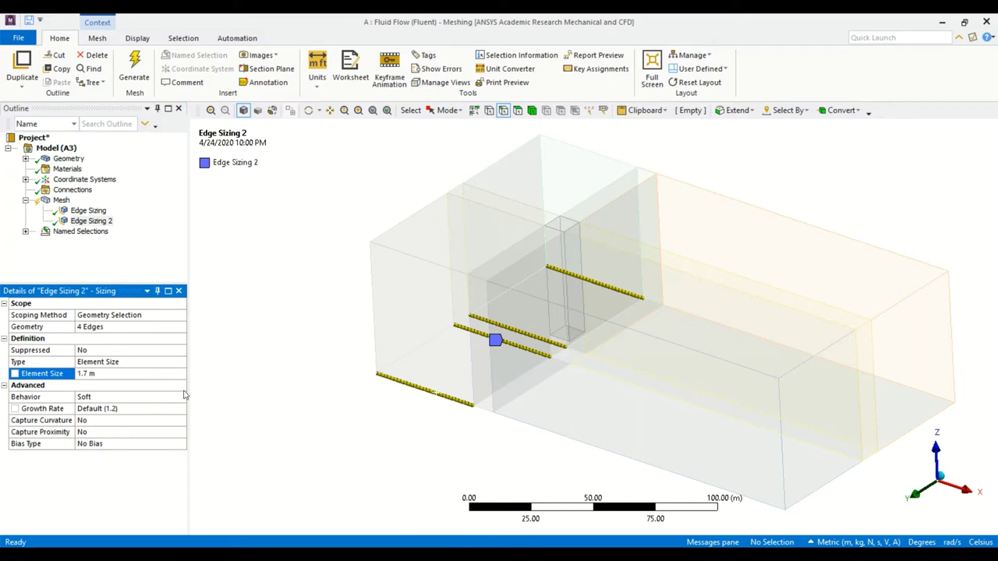
Bias Edge Sizing 2 with Smooth Transition at a growth rate of 1.1
{"action": "left_click", "coordinate": [168, 444]}
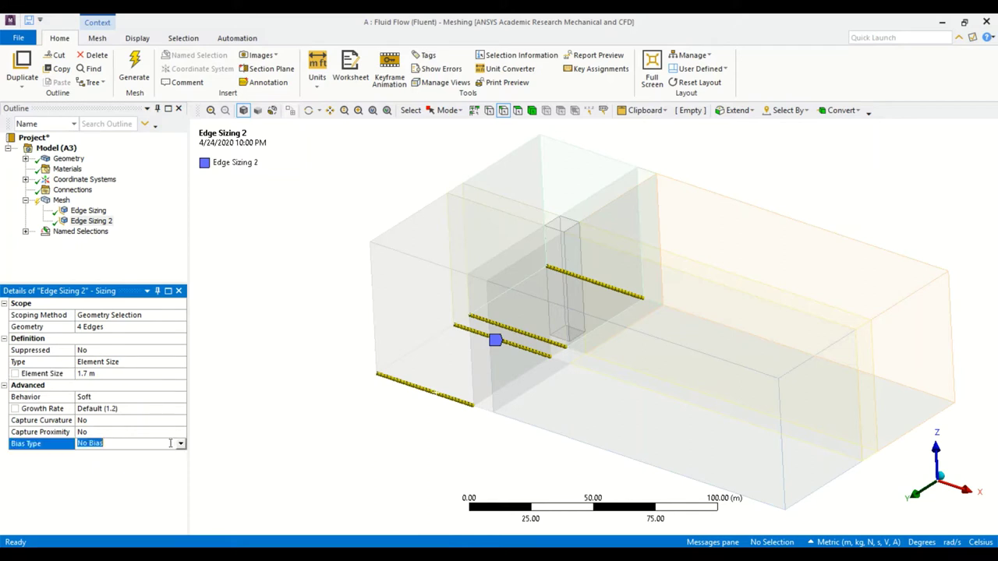
{"action": "left_click", "coordinate": [180, 444]}
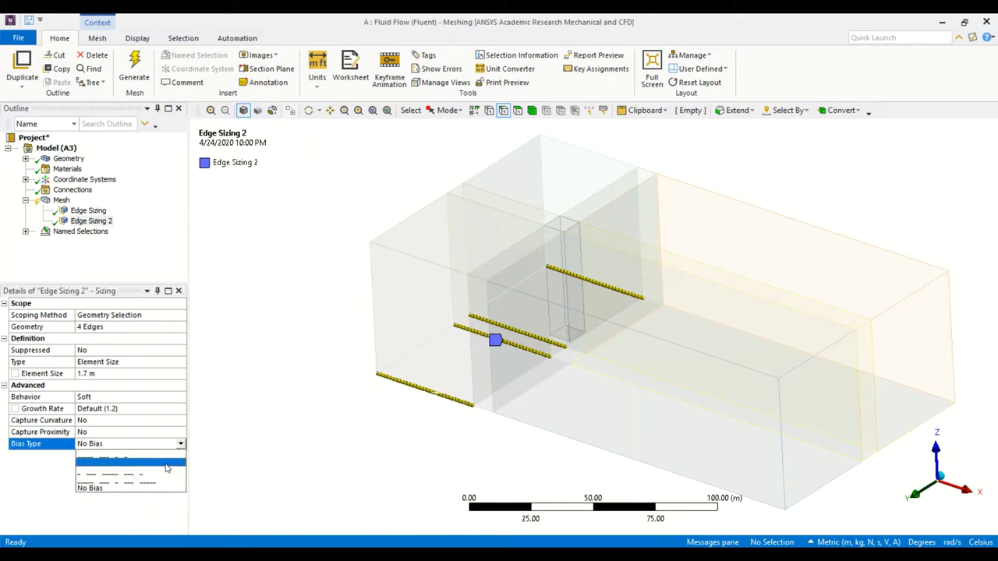
{"action": "left_click", "coordinate": [166, 463]}
{"action": "left_click", "coordinate": [180, 456]}
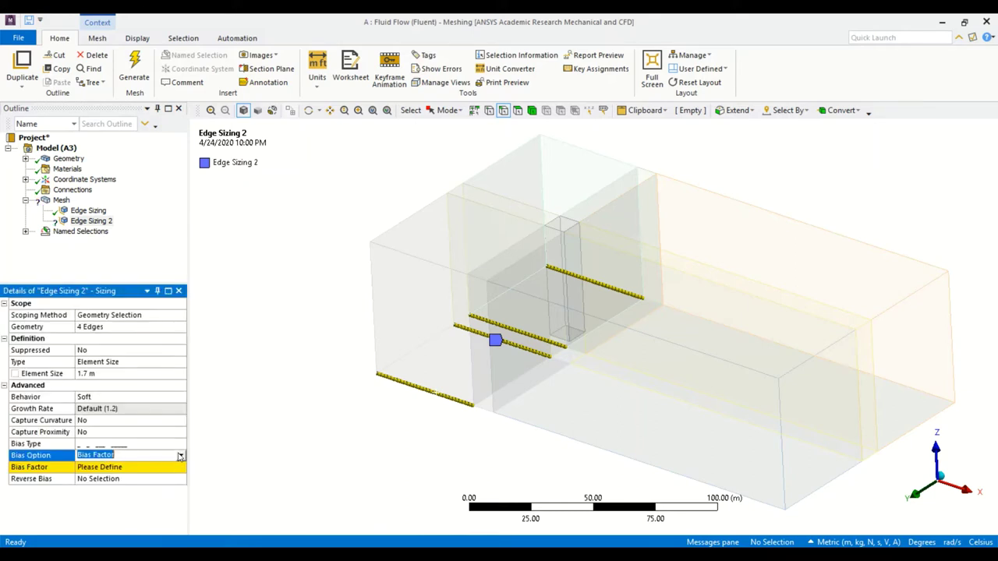
{"action": "left_click", "coordinate": [180, 456]}
{"action": "left_click", "coordinate": [175, 476]}
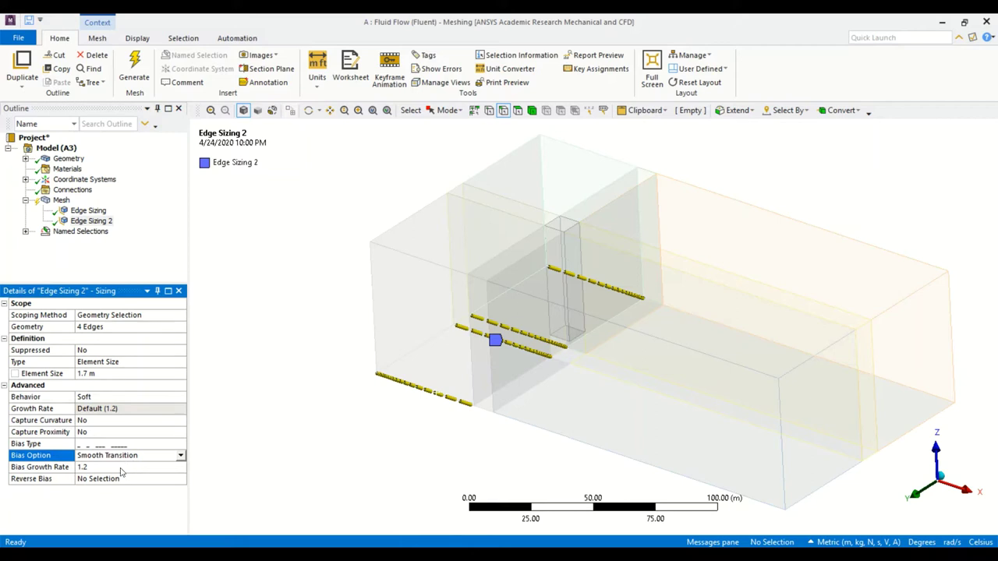
{"action": "left_click", "coordinate": [121, 468]}
{"action": "type", "text": "1.1"}
{"action": "key", "text": "Return"}
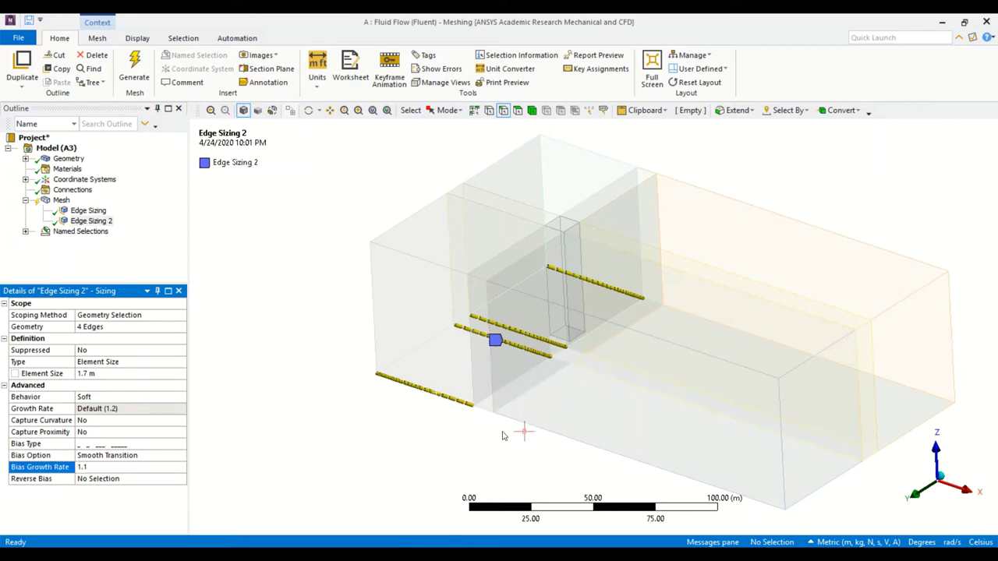
Reverse Edge Sizing 2's bias on the lower 50 m rod edge
{"action": "scroll", "coordinate": [508, 375], "scroll_direction": "up", "scroll_amount": 2}
{"action": "scroll", "coordinate": [509, 375], "scroll_direction": "up", "scroll_amount": 1}
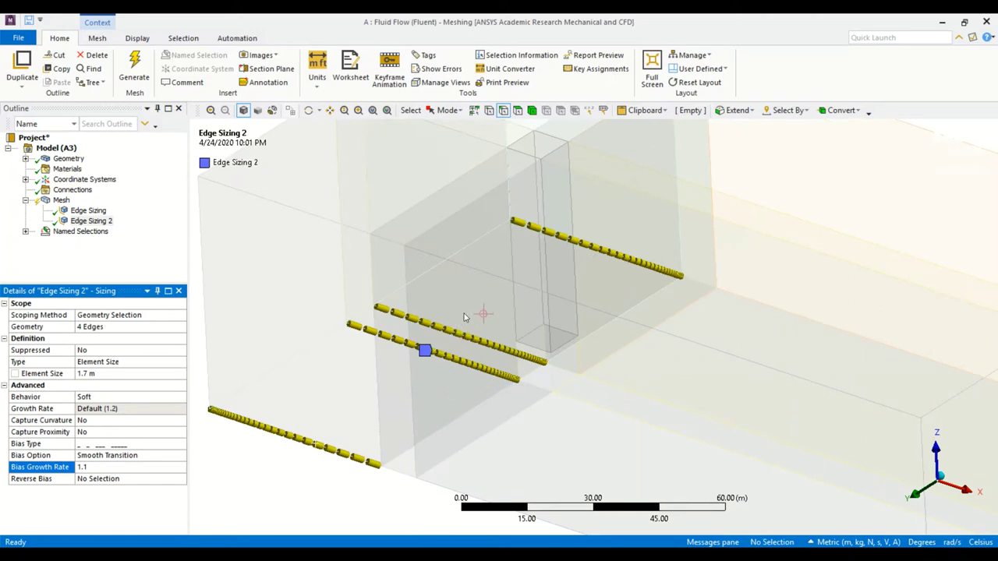
{"action": "scroll", "coordinate": [469, 312], "scroll_direction": "up", "scroll_amount": 1}
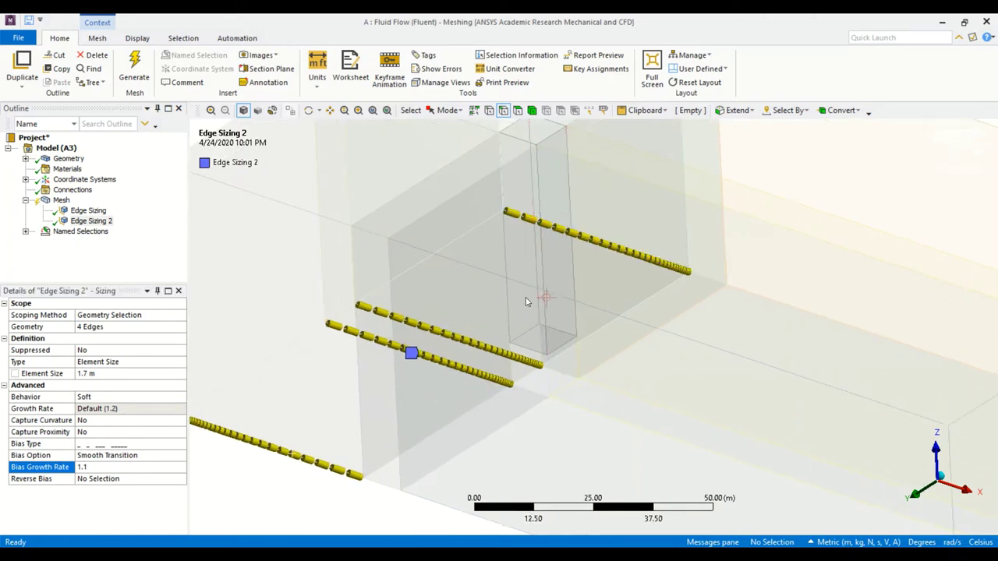
{"action": "middle_click_drag", "start_coordinate": [526, 297], "coordinate": [674, 216], "text": "ctrl"}
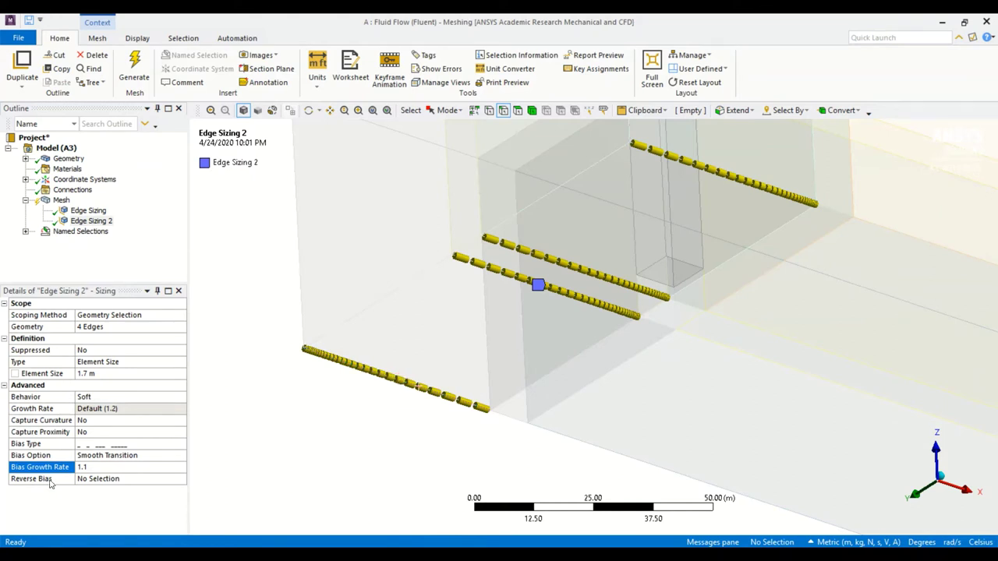
{"action": "left_click", "coordinate": [103, 480]}
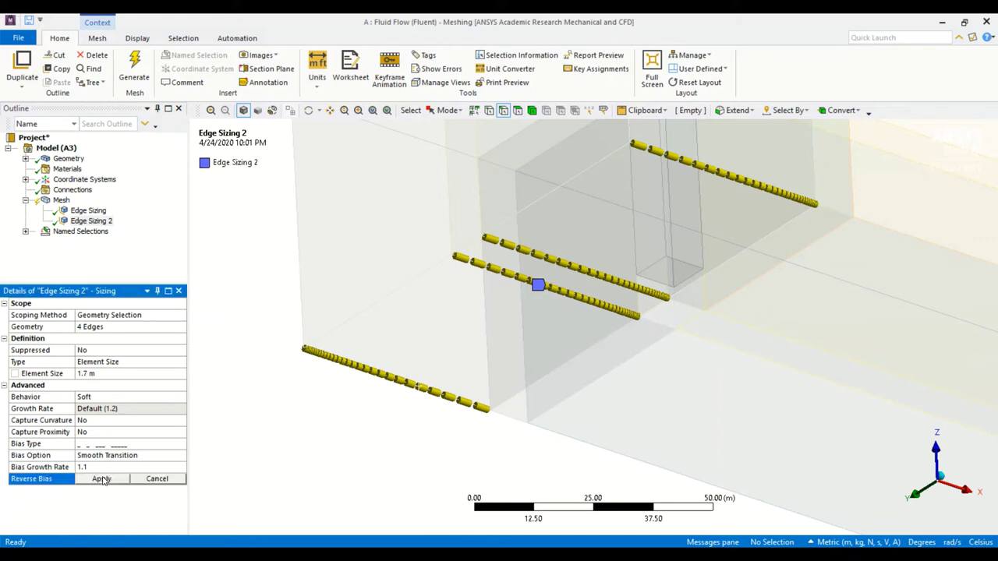
{"action": "left_click", "coordinate": [398, 377]}
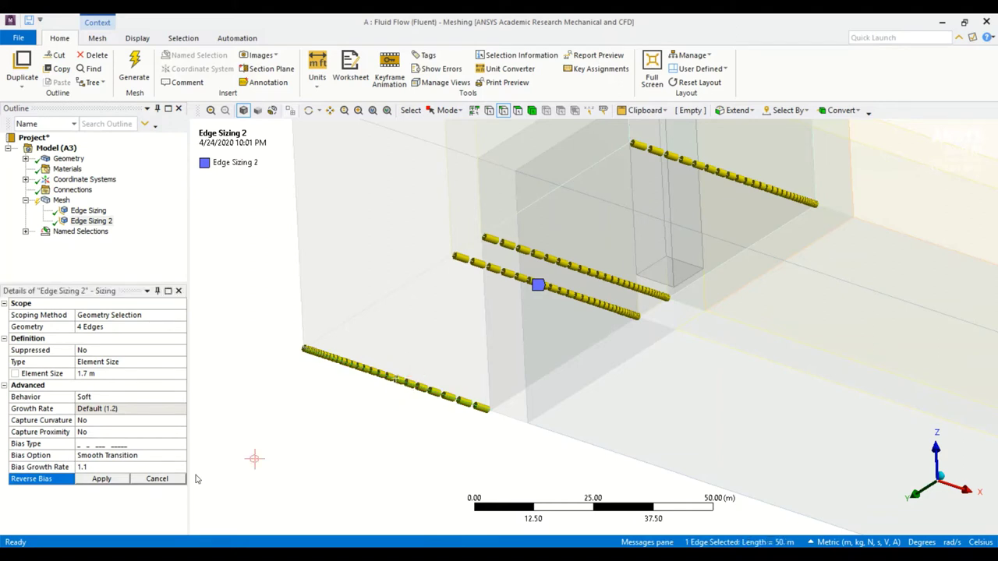
{"action": "left_click", "coordinate": [114, 482]}
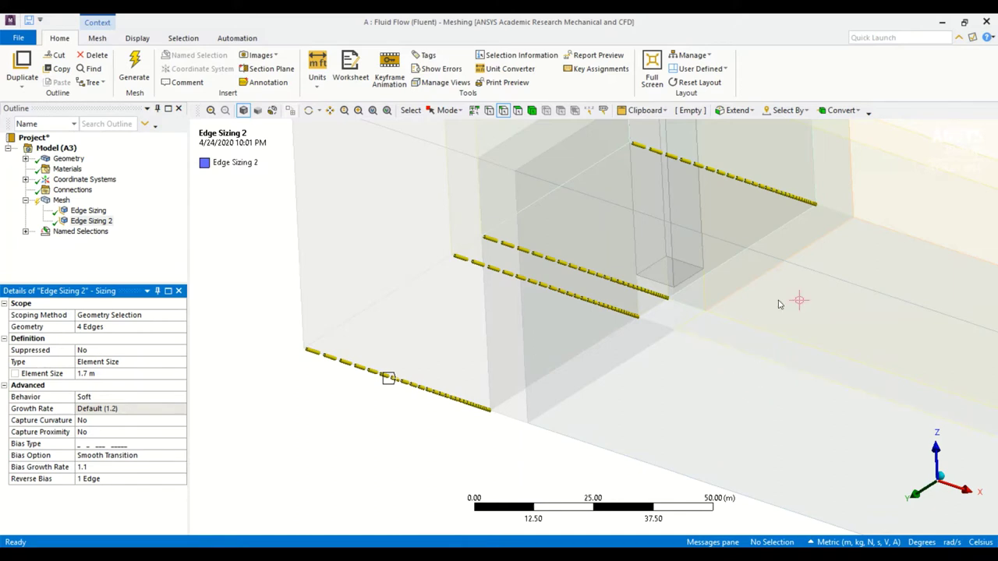
{"action": "scroll", "coordinate": [779, 306], "scroll_direction": "down", "scroll_amount": 5}
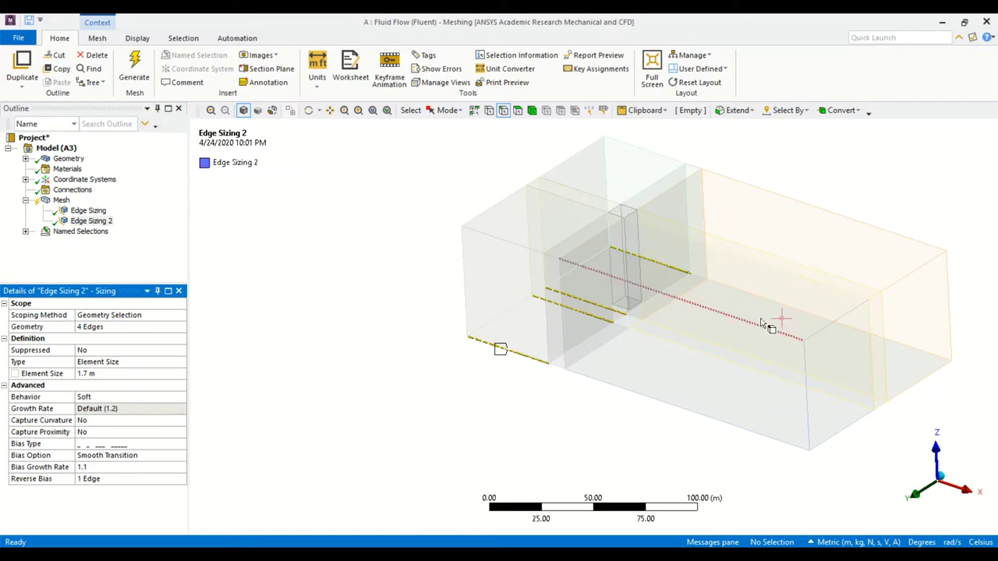
Add an edge sizing on four 150 m box edges with a 2.3 m element size
{"action": "left_click", "coordinate": [61, 201]}
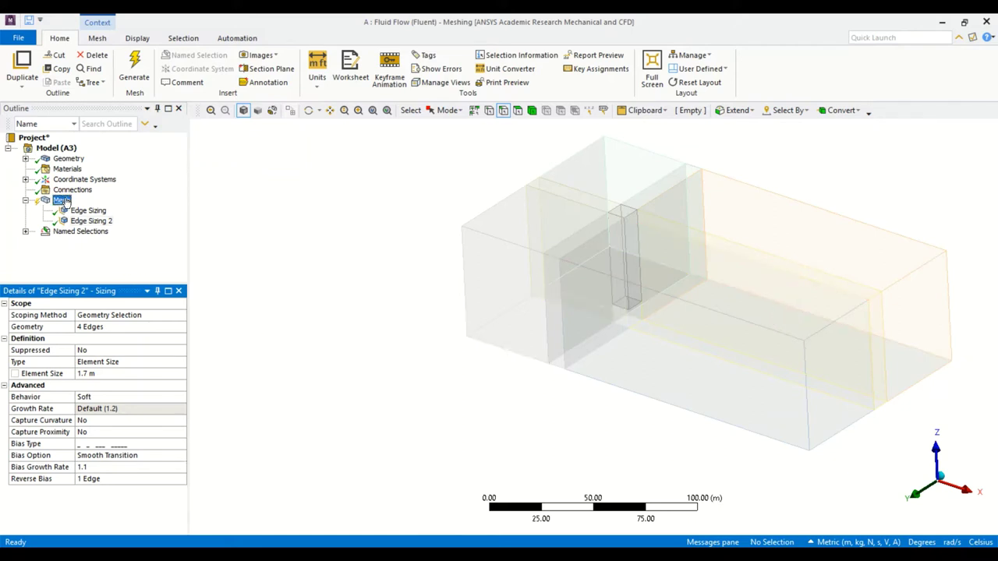
{"action": "left_click", "coordinate": [769, 304]}
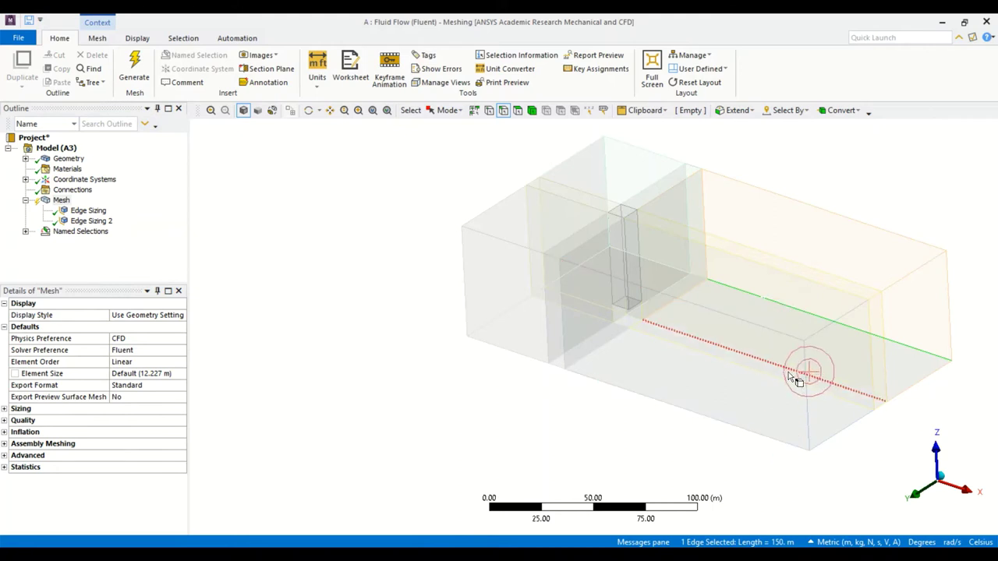
{"action": "left_click", "coordinate": [789, 371], "text": "ctrl"}
{"action": "left_click", "coordinate": [778, 382], "text": "ctrl"}
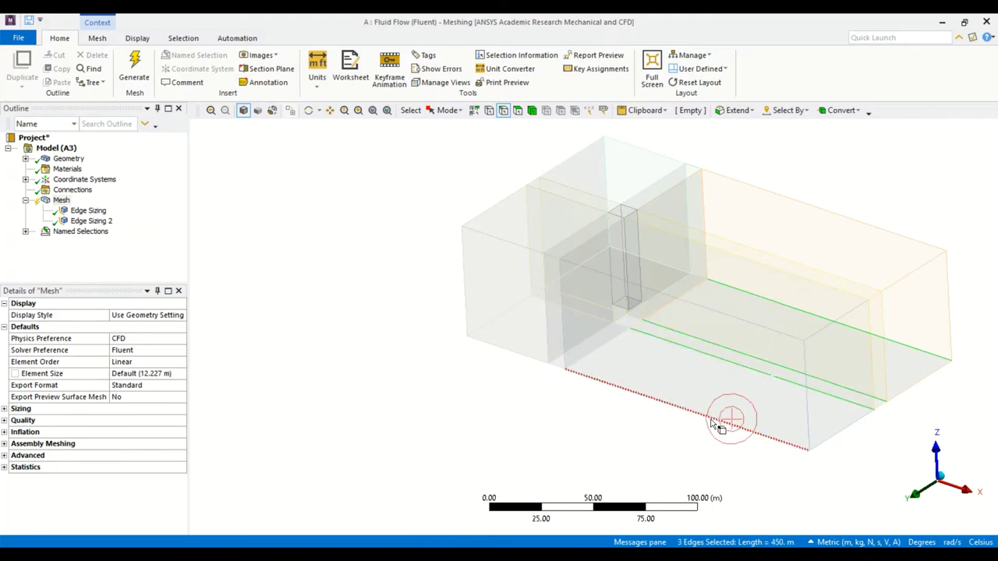
{"action": "right_click", "coordinate": [723, 425]}
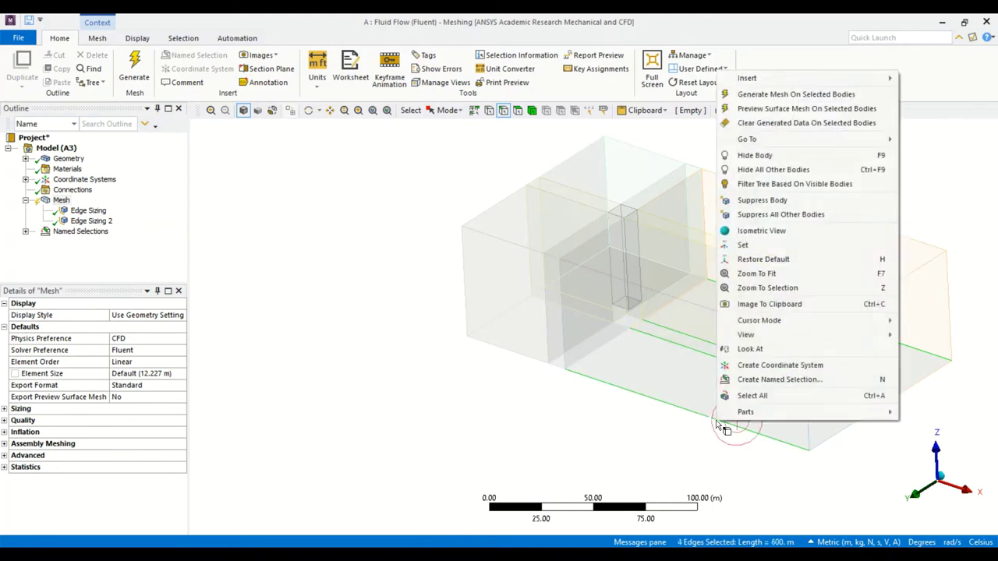
{"action": "mouse_move", "coordinate": [748, 78]}
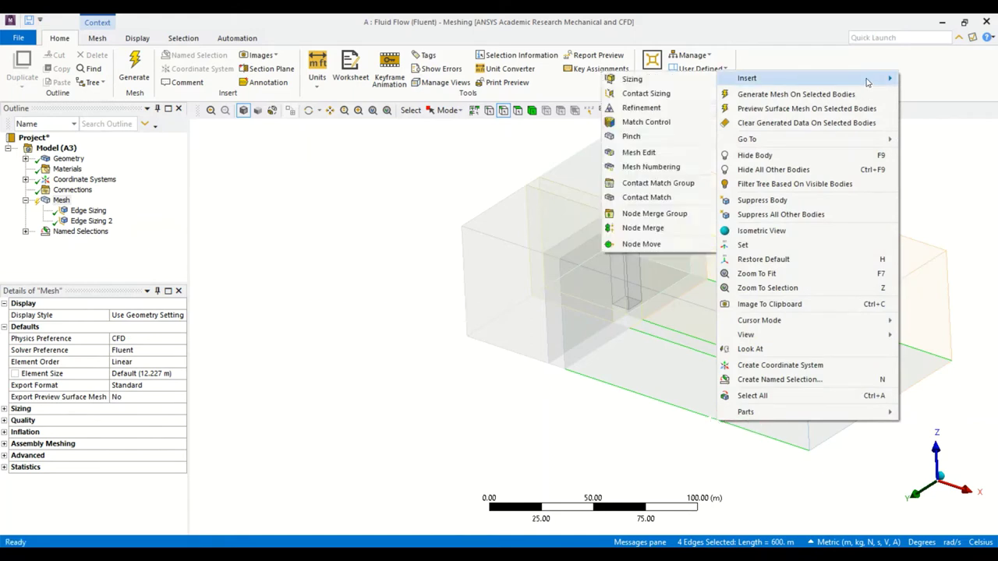
{"action": "left_click", "coordinate": [672, 75]}
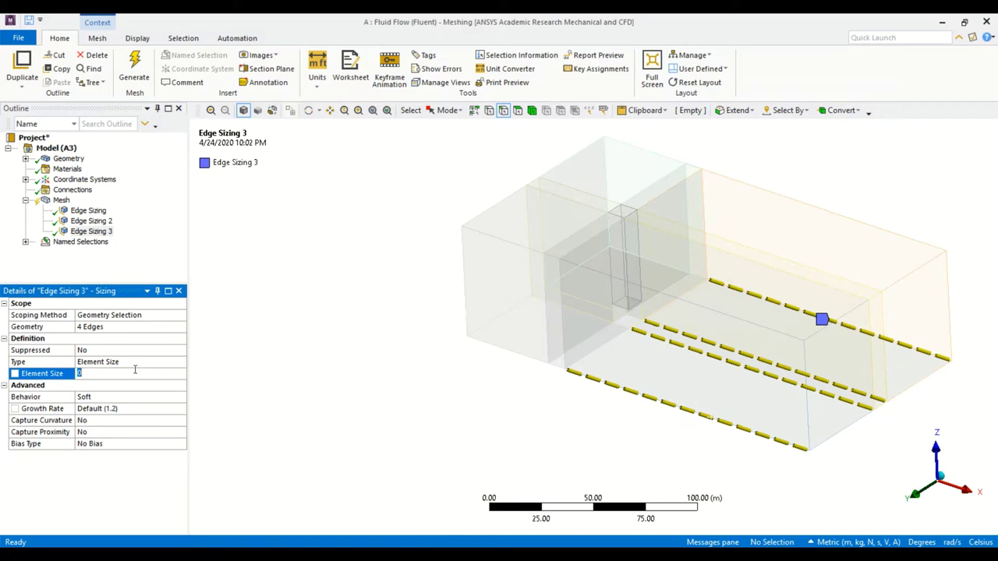
{"action": "type", "text": "2.3"}
{"action": "key", "text": "Return"}
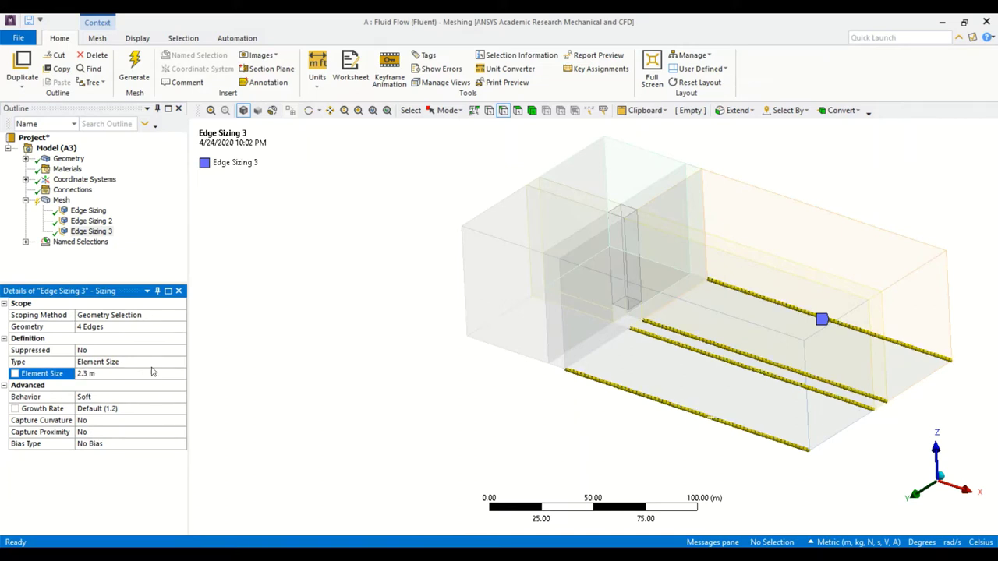
Give the sizing a Smooth Transition bias with growth rate 1.05
{"action": "left_click", "coordinate": [164, 445]}
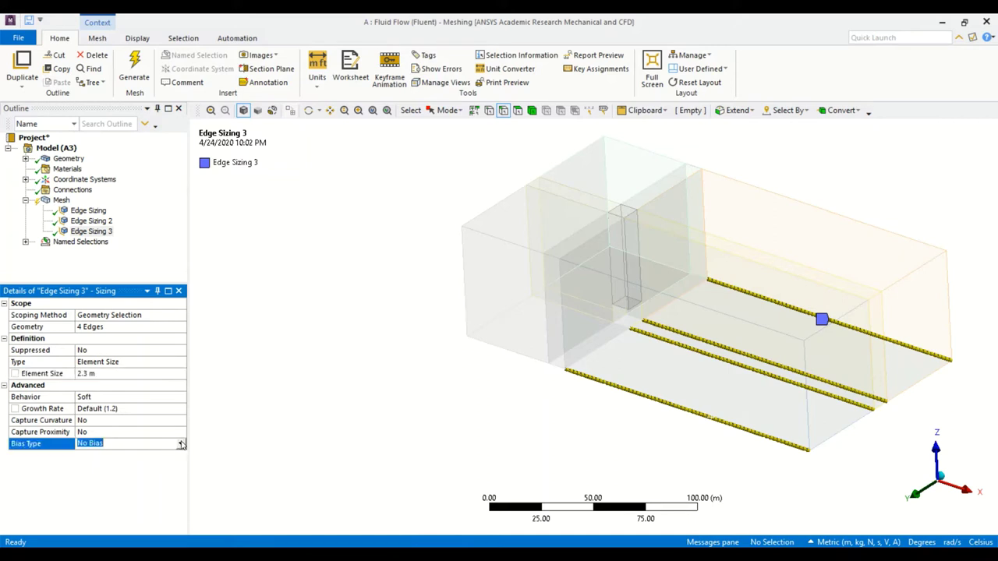
{"action": "left_click", "coordinate": [181, 444]}
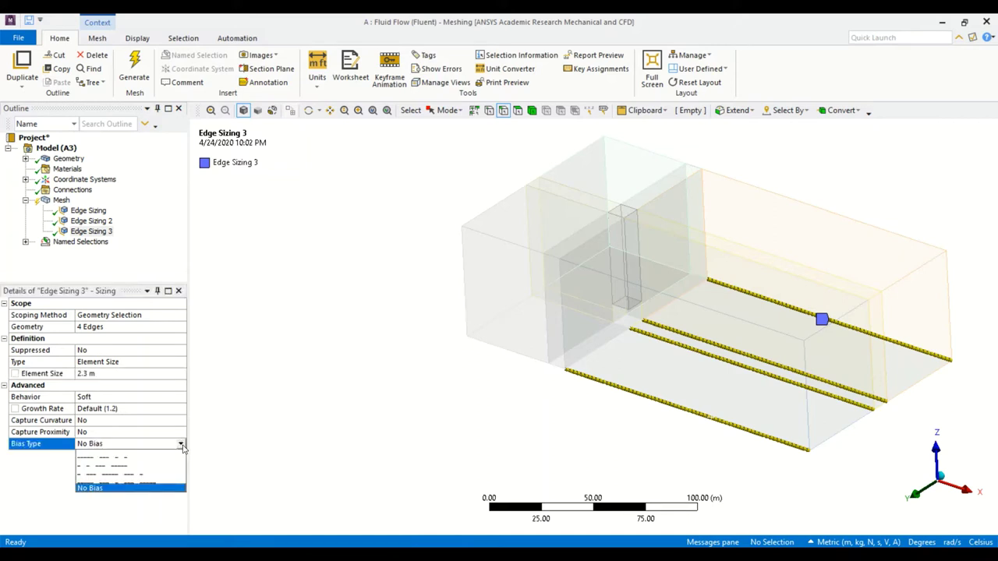
{"action": "left_click", "coordinate": [172, 466]}
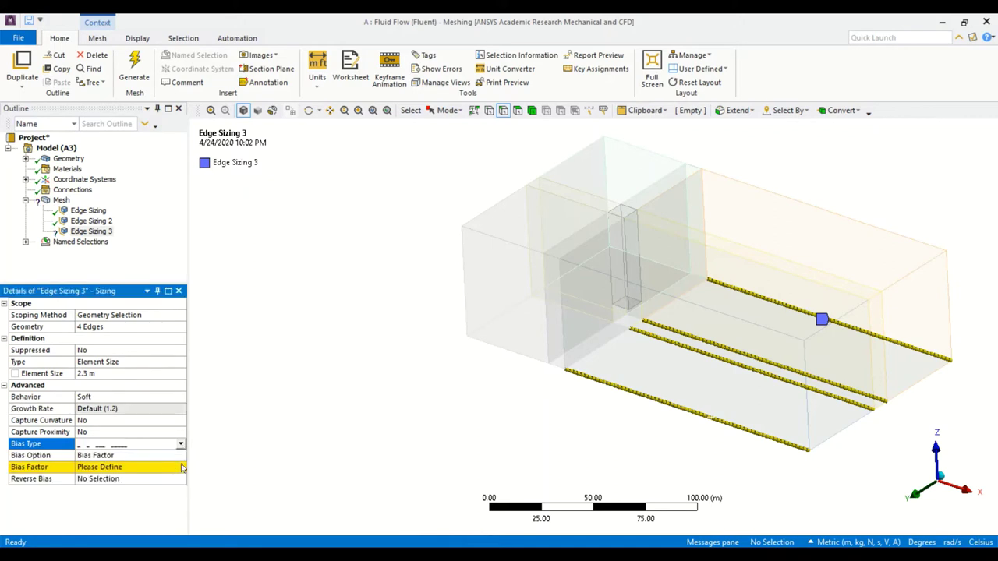
{"action": "left_click", "coordinate": [172, 455]}
{"action": "left_click", "coordinate": [180, 455]}
{"action": "left_click", "coordinate": [125, 477]}
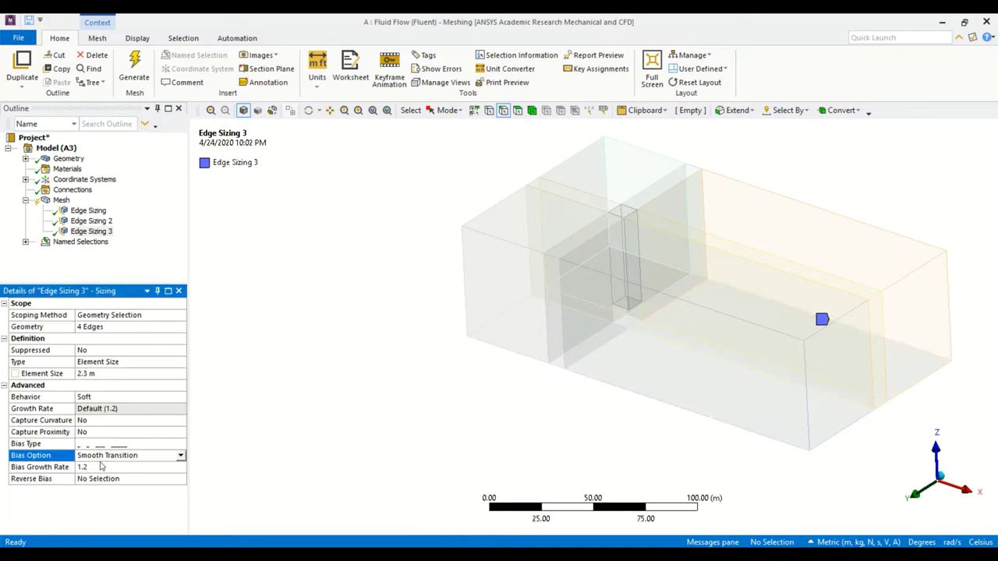
{"action": "left_click", "coordinate": [101, 468]}
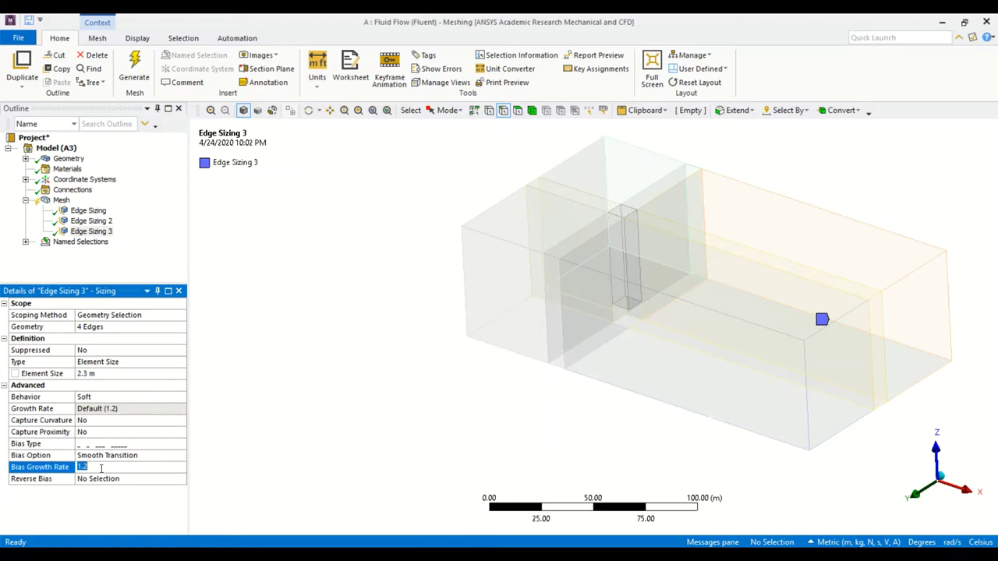
{"action": "type", "text": "1.05"}
{"action": "key", "text": "Return"}
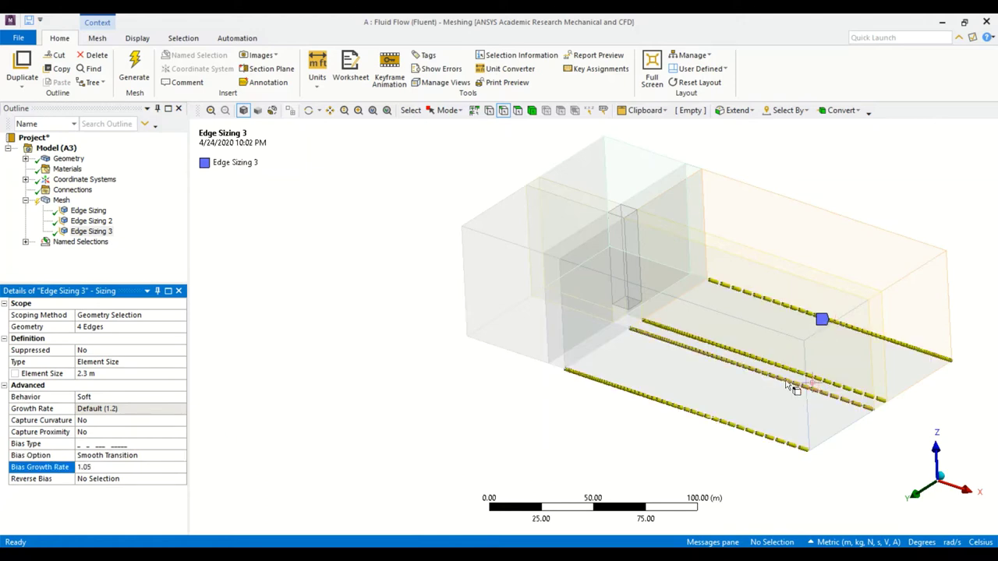
{"action": "scroll", "coordinate": [791, 385], "scroll_direction": "up", "scroll_amount": 2}
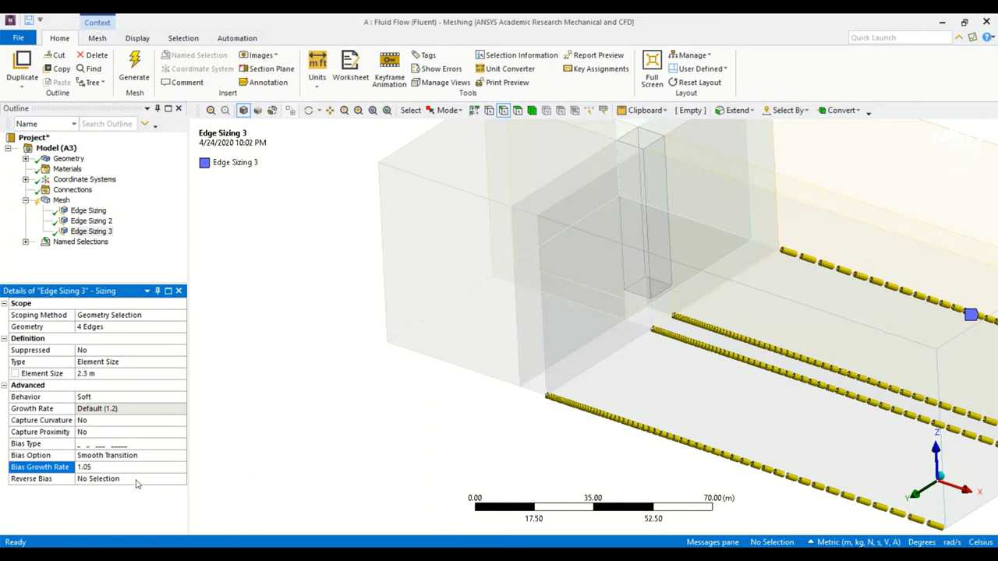
Reverse the bias on one selected edge of Edge Sizing 3
{"action": "left_click", "coordinate": [135, 481]}
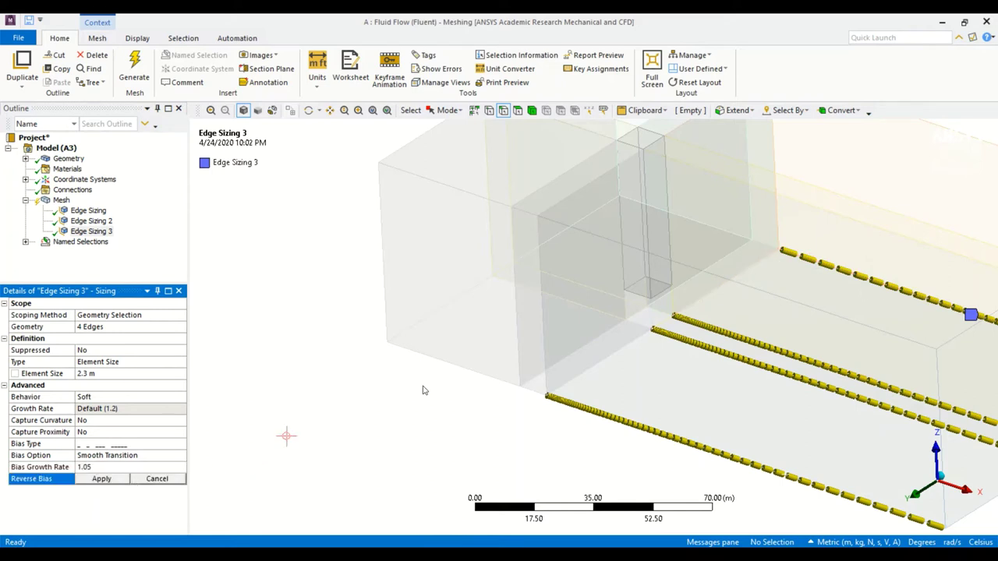
{"action": "left_click", "coordinate": [841, 274]}
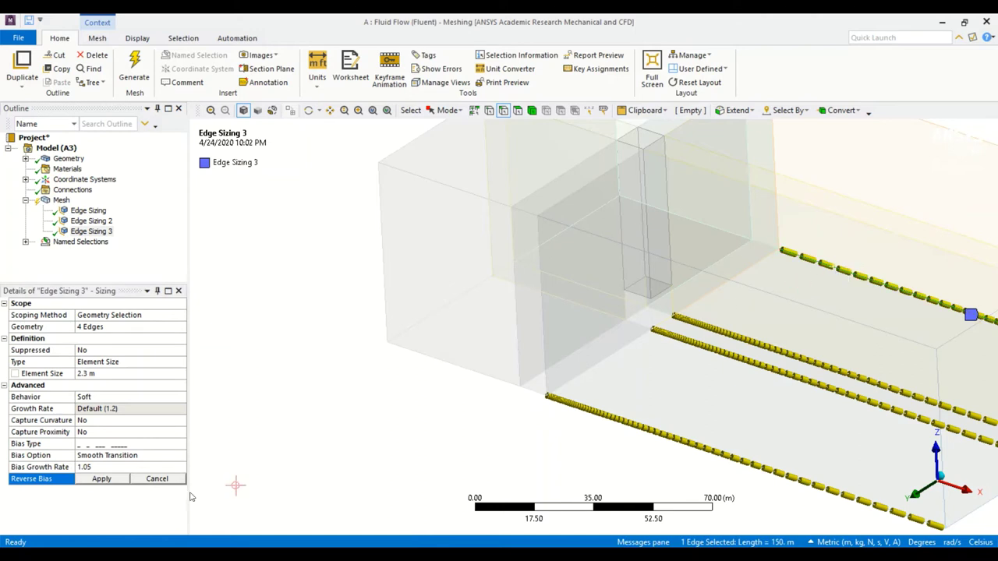
{"action": "left_click", "coordinate": [94, 480]}
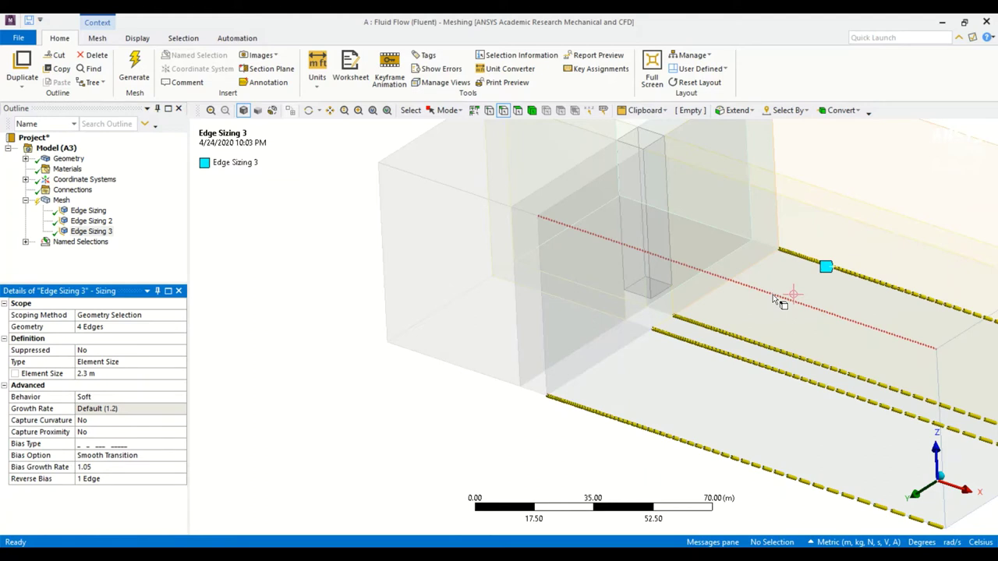
{"action": "scroll", "coordinate": [776, 300], "scroll_direction": "down", "scroll_amount": 3}
{"action": "scroll", "coordinate": [776, 301], "scroll_direction": "up", "scroll_amount": 2}
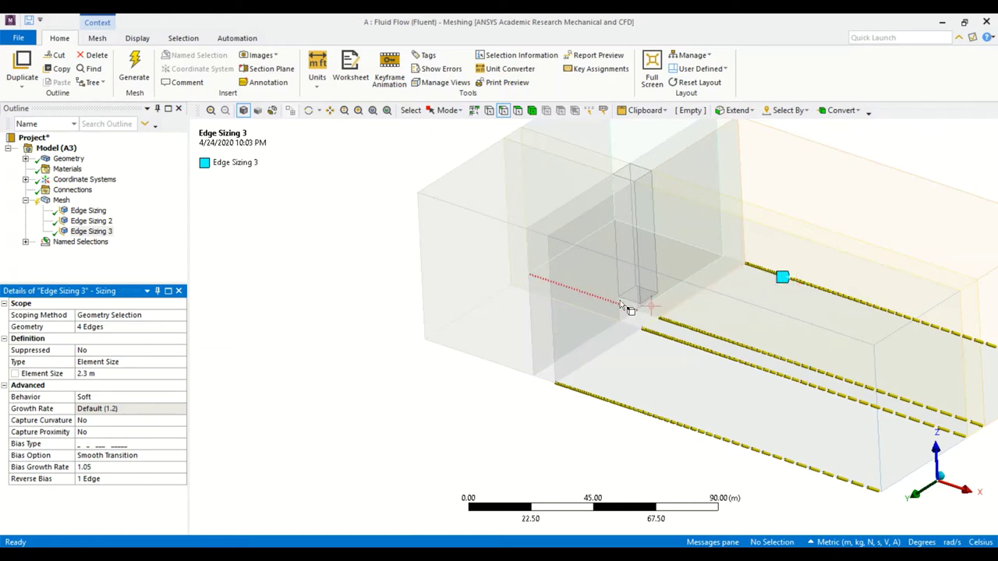
Select eight fluid-box edges, including the bottom-right and bottom front, and insert Edge Sizing 4
{"action": "left_click", "coordinate": [595, 246]}
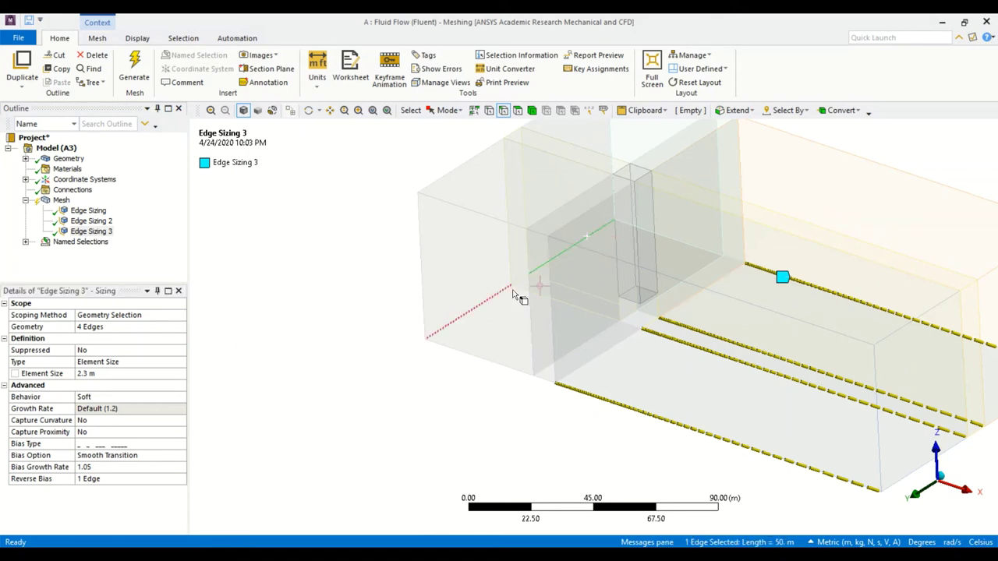
{"action": "left_click", "coordinate": [491, 301], "text": "ctrl"}
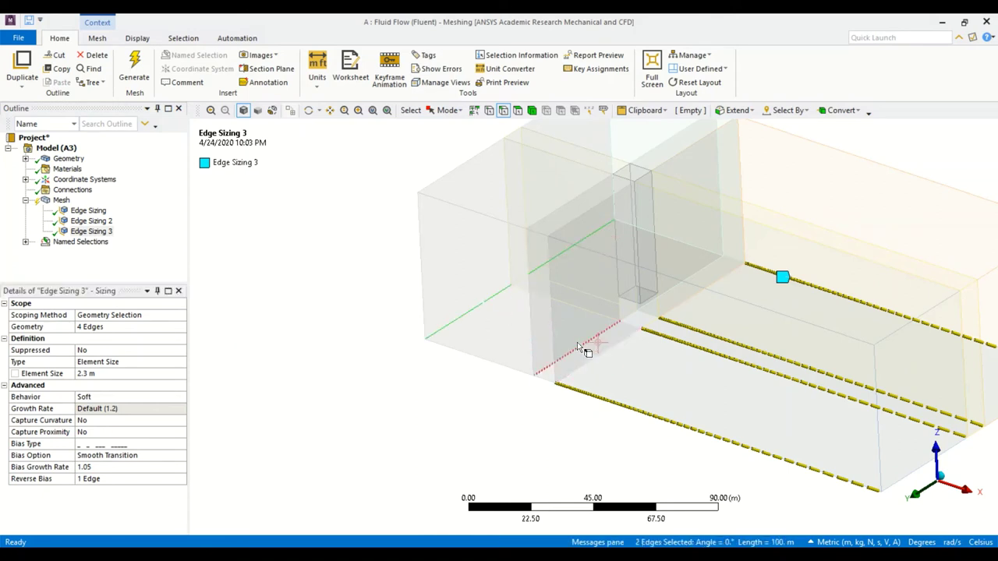
{"action": "left_click", "coordinate": [577, 343], "text": "ctrl"}
{"action": "left_click", "coordinate": [596, 356], "text": "ctrl"}
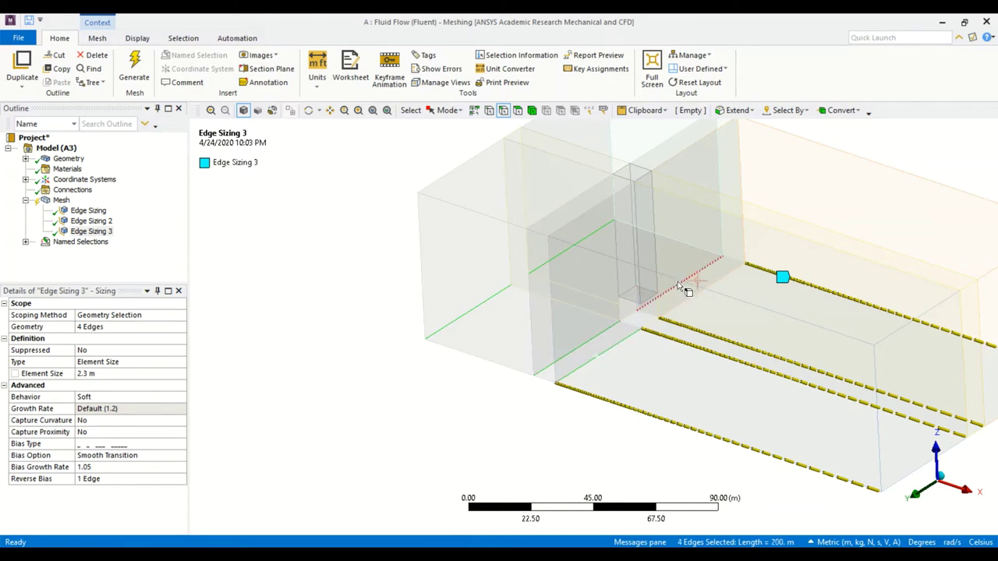
{"action": "left_click", "coordinate": [680, 283], "text": "ctrl"}
{"action": "left_click", "coordinate": [694, 296], "text": "ctrl"}
{"action": "scroll", "coordinate": [693, 296], "scroll_direction": "down", "scroll_amount": 2}
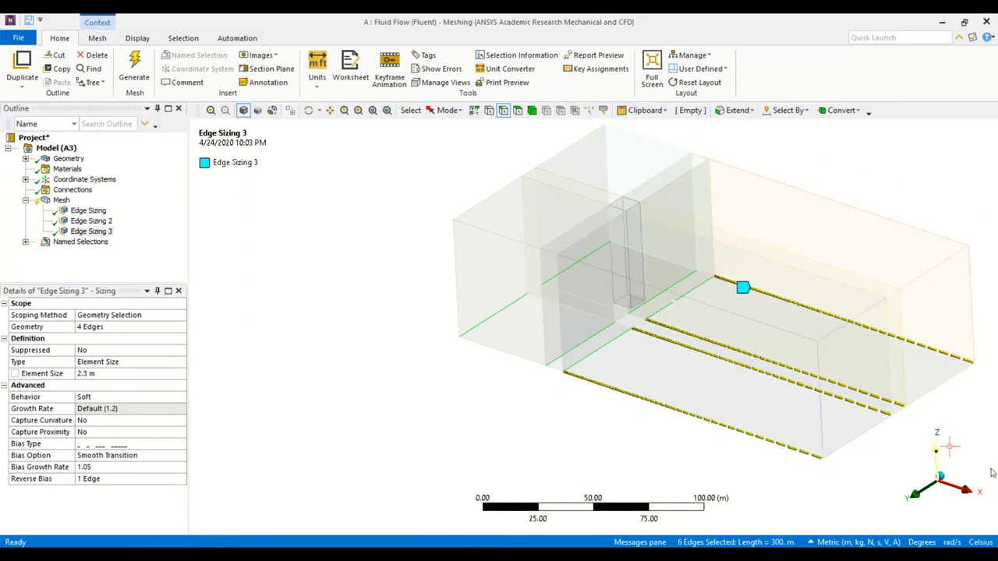
{"action": "left_click", "coordinate": [957, 388], "text": "ctrl"}
{"action": "left_click", "coordinate": [877, 425], "text": "ctrl"}
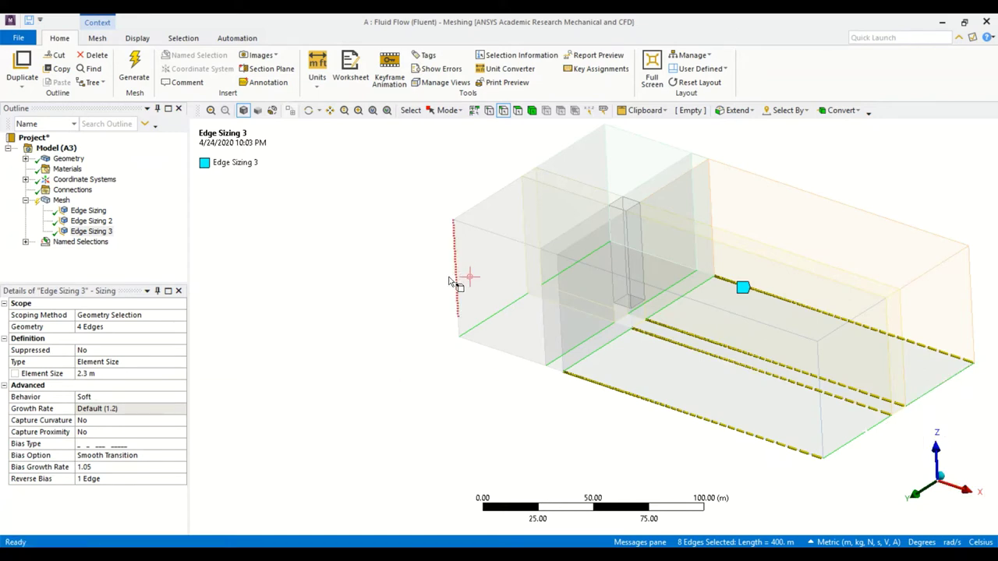
{"action": "right_click", "coordinate": [572, 264]}
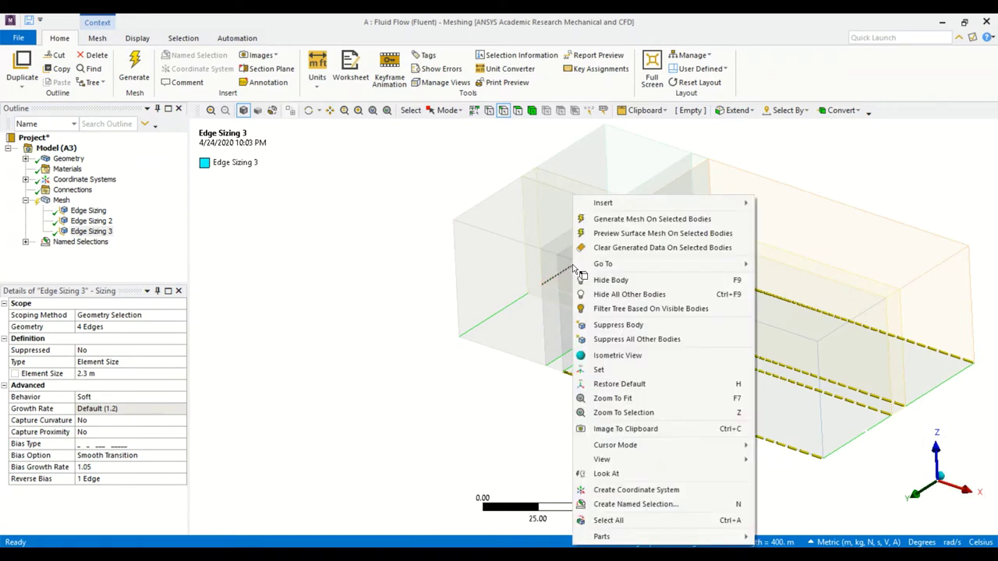
{"action": "mouse_move", "coordinate": [660, 201]}
{"action": "left_click", "coordinate": [784, 205]}
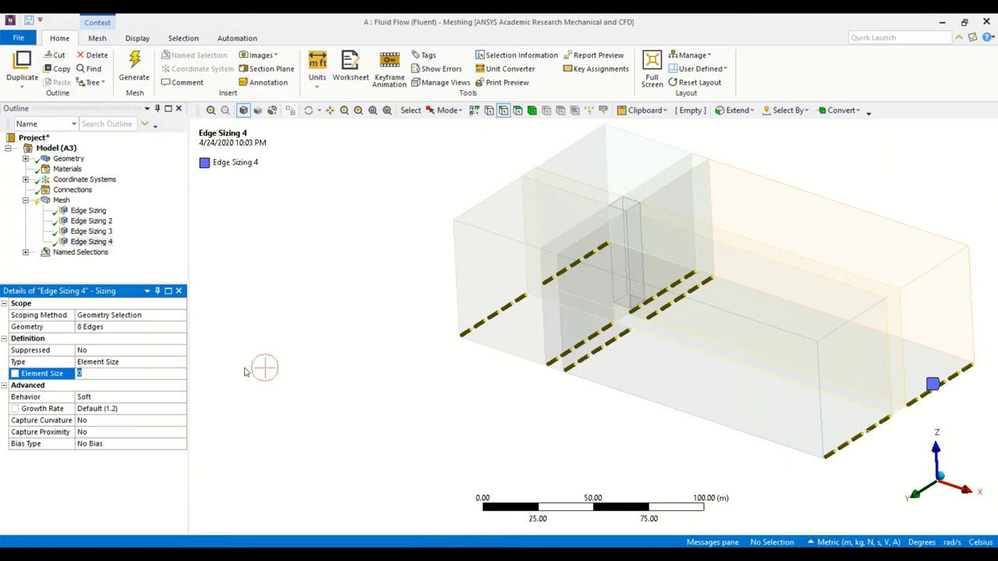
Set Edge Sizing 4's element size to 1.6 m
{"action": "type", "text": "1.6"}
{"action": "key", "text": "Return"}
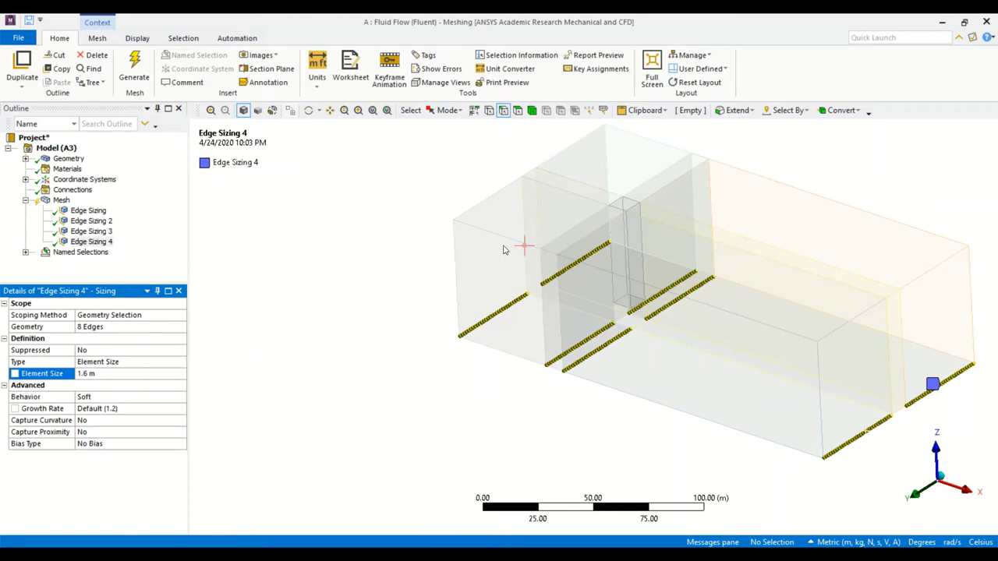
{"action": "scroll", "coordinate": [459, 282], "scroll_direction": "up", "scroll_amount": 3}
{"action": "scroll", "coordinate": [459, 282], "scroll_direction": "up", "scroll_amount": 2}
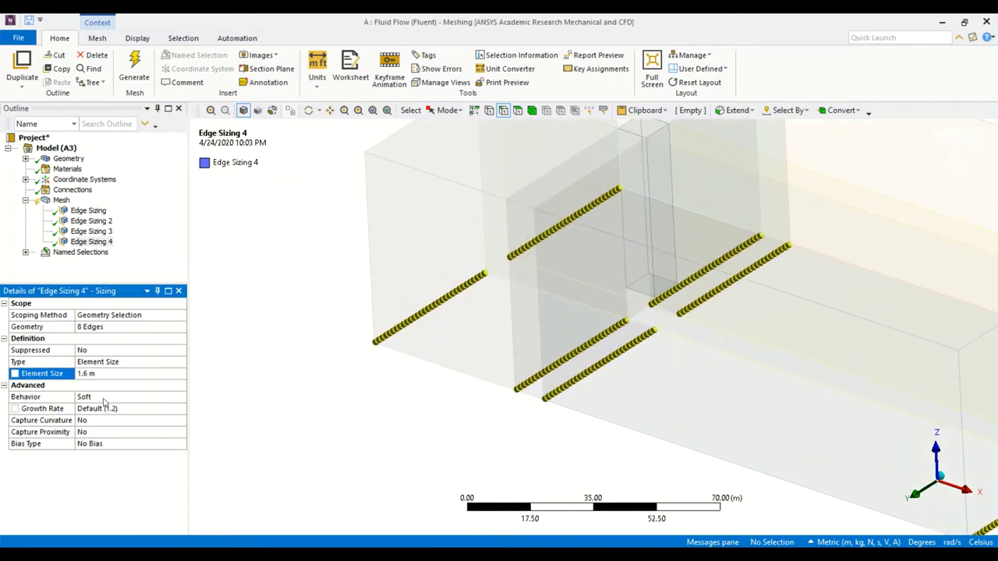
Apply a one-directional Smooth Transition bias with growth rate 1.1
{"action": "left_click", "coordinate": [181, 445]}
{"action": "left_click", "coordinate": [181, 445]}
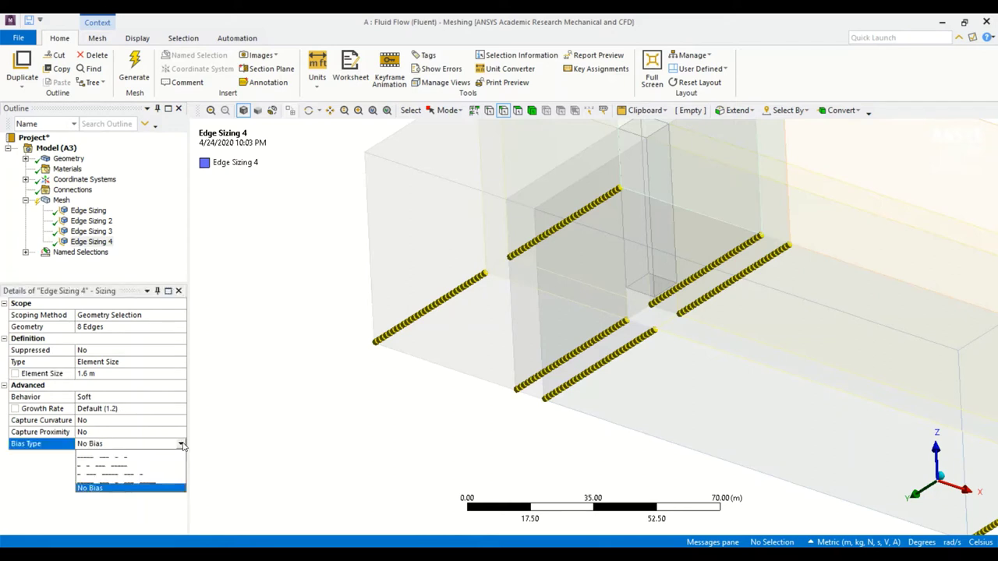
{"action": "left_click", "coordinate": [123, 456]}
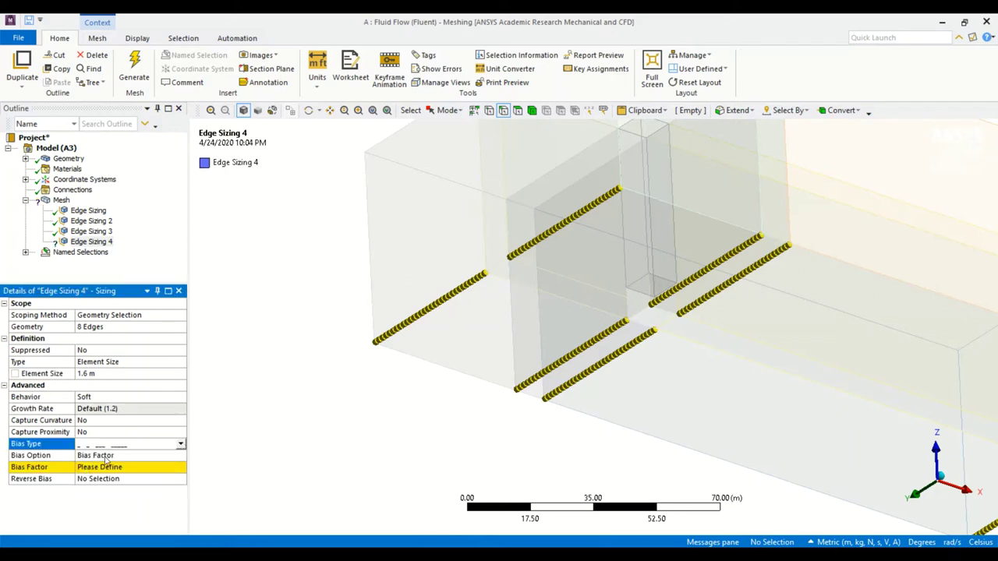
{"action": "left_click", "coordinate": [179, 456]}
{"action": "left_click", "coordinate": [180, 456]}
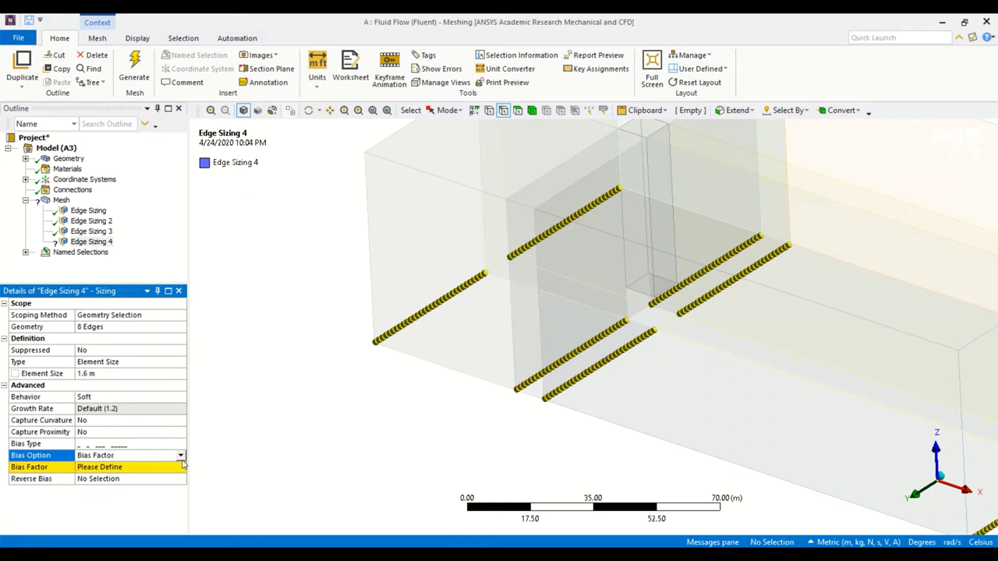
{"action": "left_click", "coordinate": [101, 476]}
{"action": "left_click", "coordinate": [104, 466]}
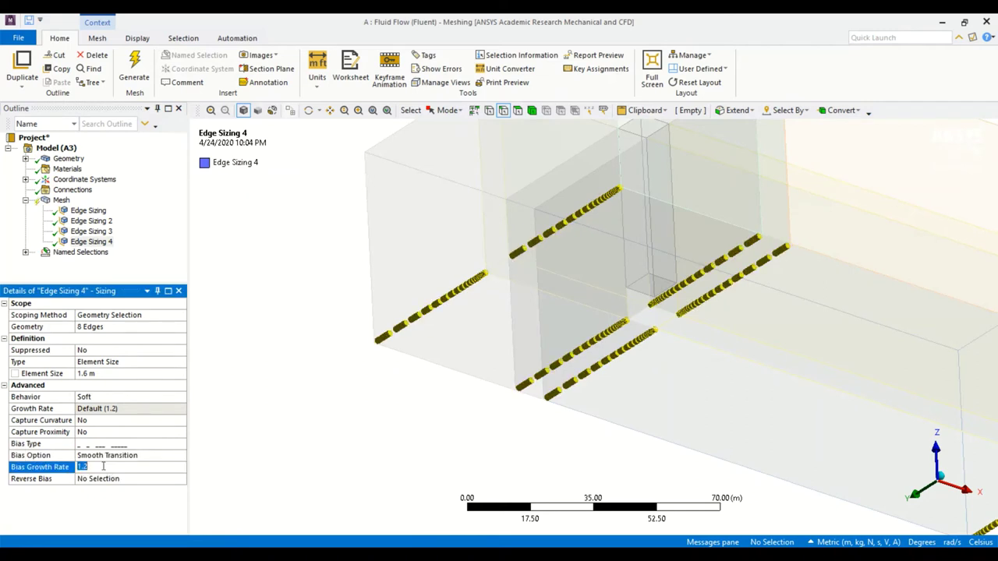
{"action": "type", "text": "1.1"}
{"action": "key", "text": "Return"}
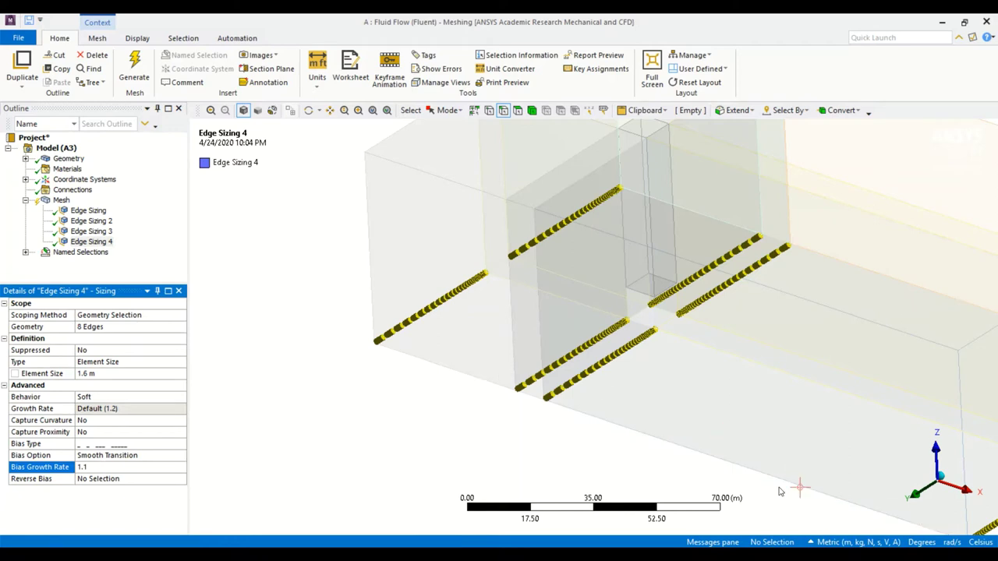
{"action": "scroll", "coordinate": [669, 368], "scroll_direction": "up", "scroll_amount": 1}
{"action": "scroll", "coordinate": [649, 368], "scroll_direction": "up", "scroll_amount": 1}
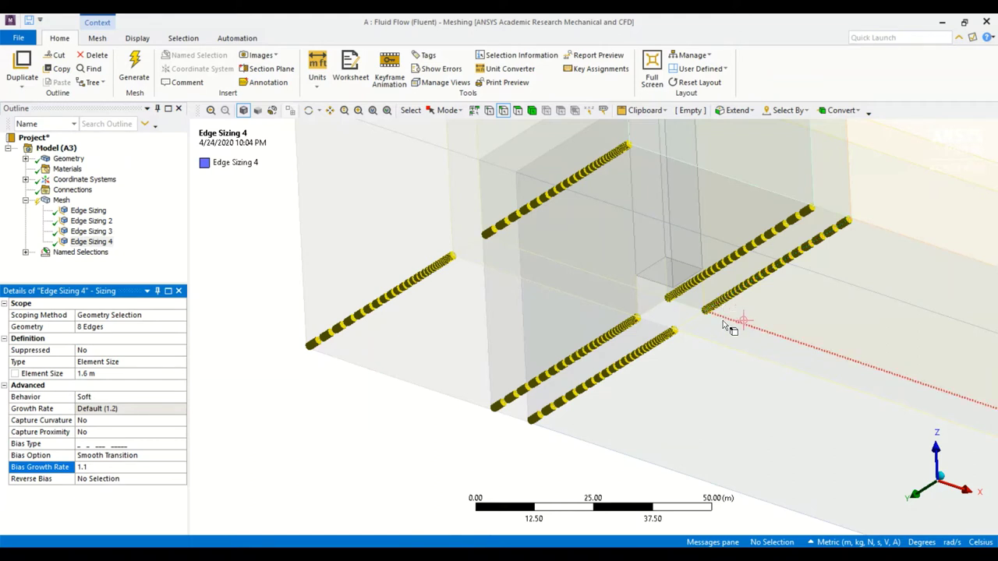
{"action": "scroll", "coordinate": [723, 320], "scroll_direction": "down", "scroll_amount": 2}
{"action": "scroll", "coordinate": [579, 203], "scroll_direction": "down", "scroll_amount": 10}
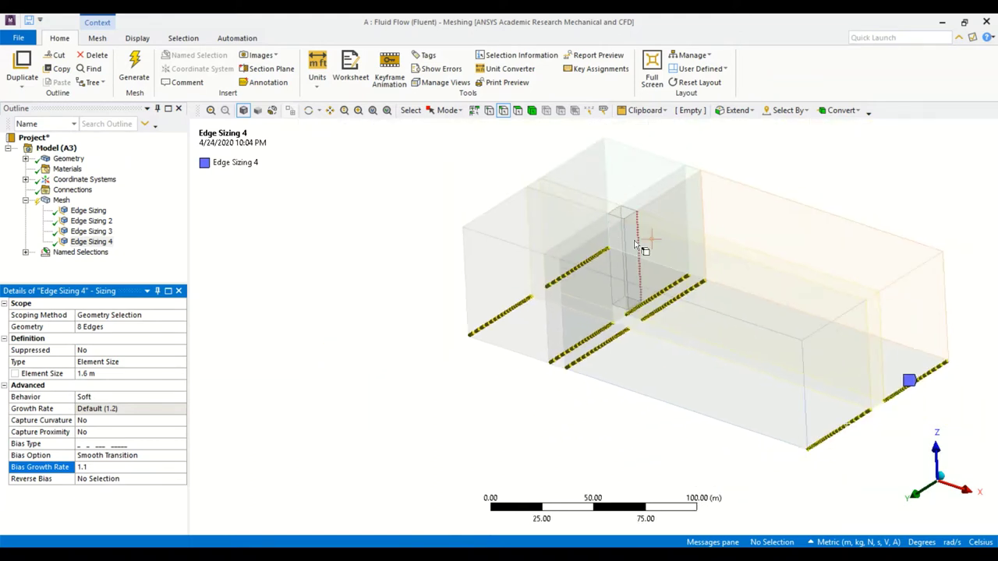
{"action": "scroll", "coordinate": [910, 382], "scroll_direction": "up", "scroll_amount": 5}
{"action": "scroll", "coordinate": [910, 382], "scroll_direction": "up", "scroll_amount": 1}
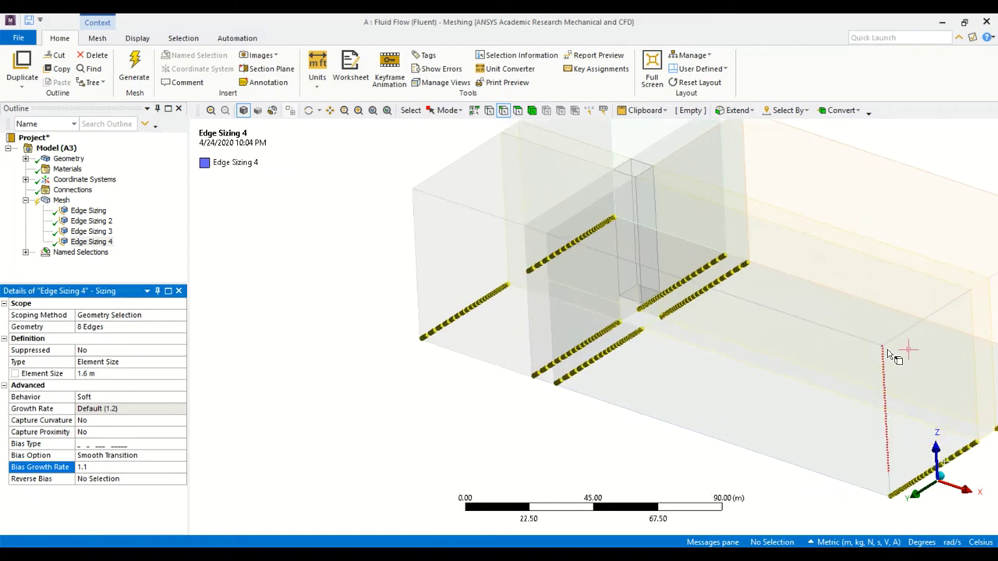
{"action": "scroll", "coordinate": [749, 348], "scroll_direction": "up", "scroll_amount": 1}
{"action": "mouse_move", "coordinate": [748, 348]}
{"action": "middle_mouse_down", "text": "ctrl"}
{"action": "mouse_move", "coordinate": [710, 290]}
{"action": "mouse_move", "coordinate": [619, 289]}
{"action": "middle_mouse_up", "text": "ctrl"}
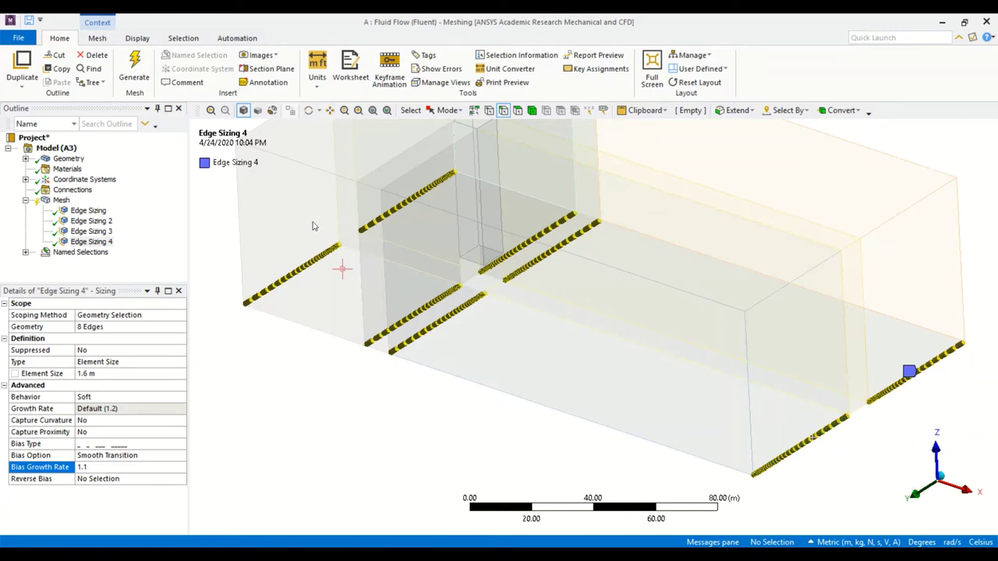
Reverse Edge Sizing 4's bias on two edges, then display the Mesh settings
{"action": "left_click", "coordinate": [101, 480]}
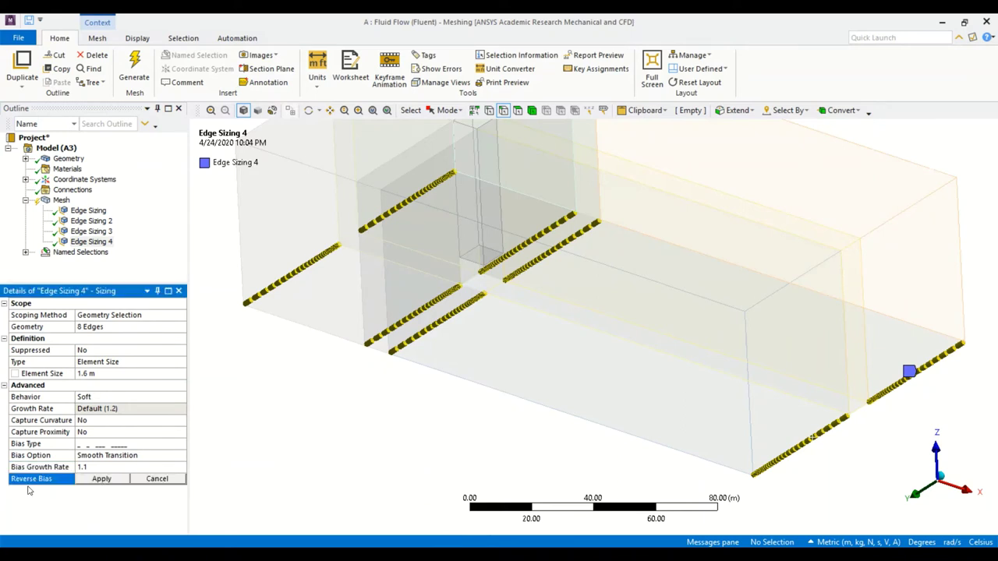
{"action": "left_click", "coordinate": [388, 220]}
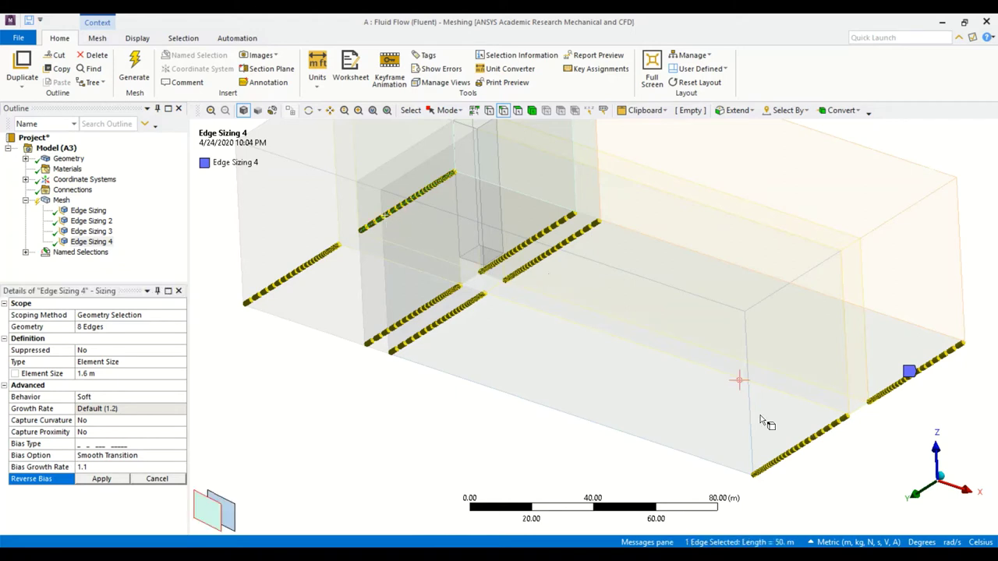
{"action": "left_click", "coordinate": [815, 442], "text": "ctrl"}
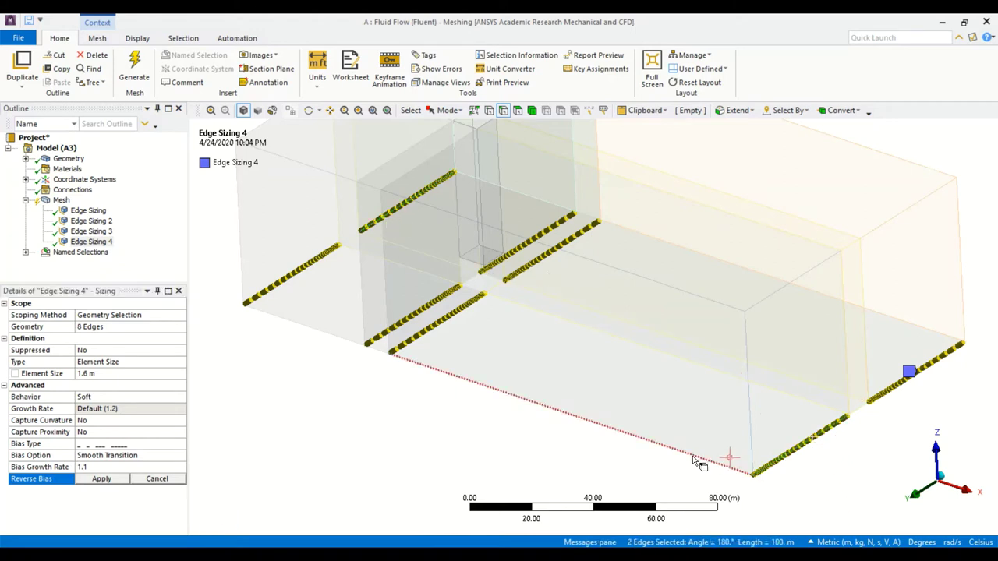
{"action": "left_click", "coordinate": [100, 479]}
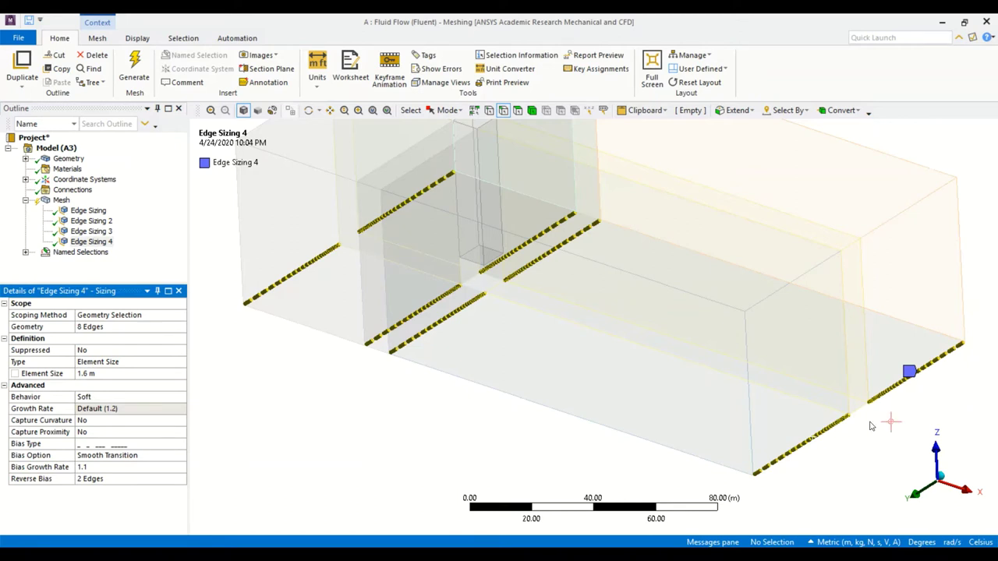
{"action": "left_click", "coordinate": [61, 201]}
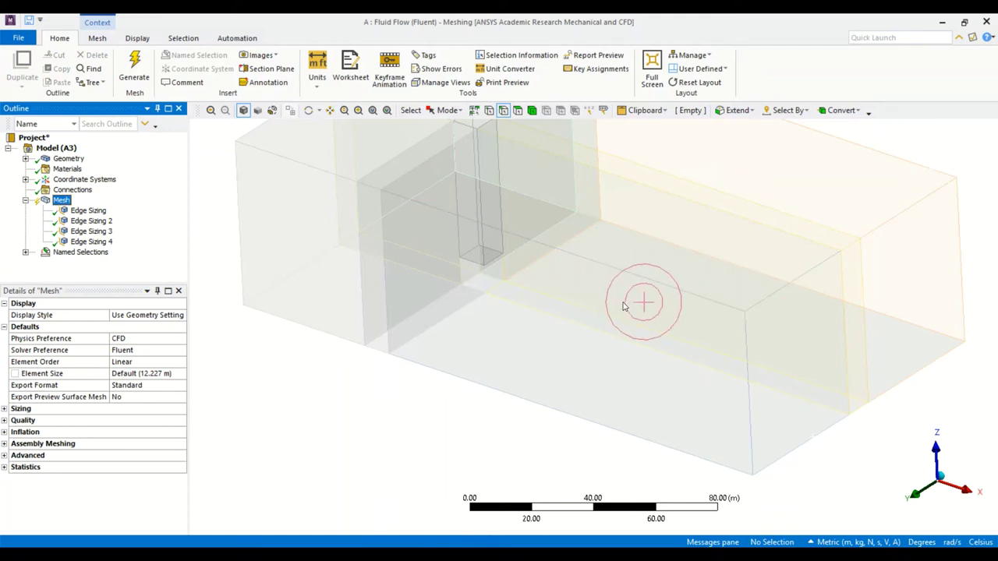
{"action": "scroll", "coordinate": [671, 354], "scroll_direction": "down", "scroll_amount": 3}
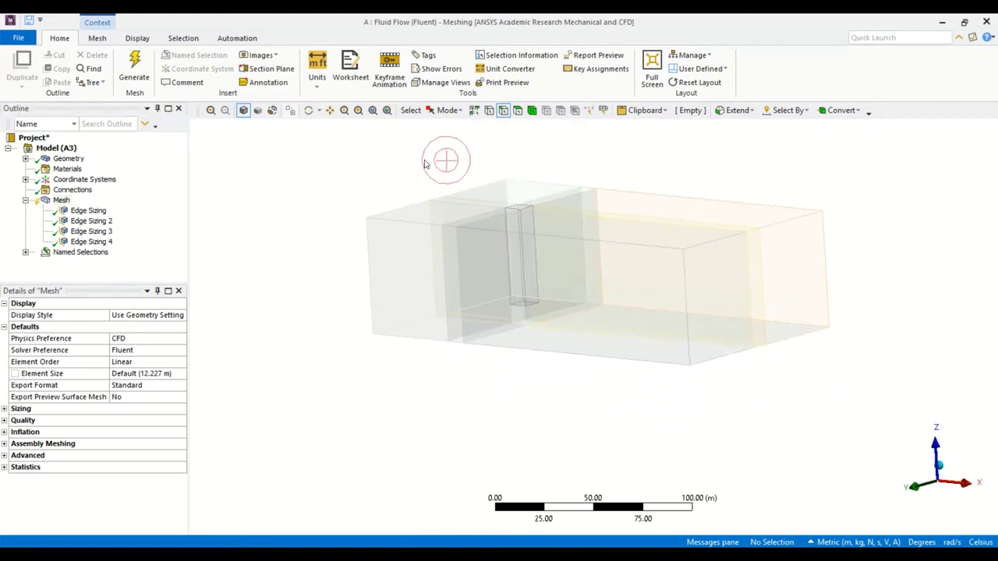
{"action": "mouse_move", "coordinate": [442, 161]}
{"action": "left_mouse_down"}
{"action": "mouse_move", "coordinate": [418, 138]}
{"action": "mouse_move", "coordinate": [457, 163]}
{"action": "mouse_move", "coordinate": [436, 152]}
{"action": "left_mouse_up"}
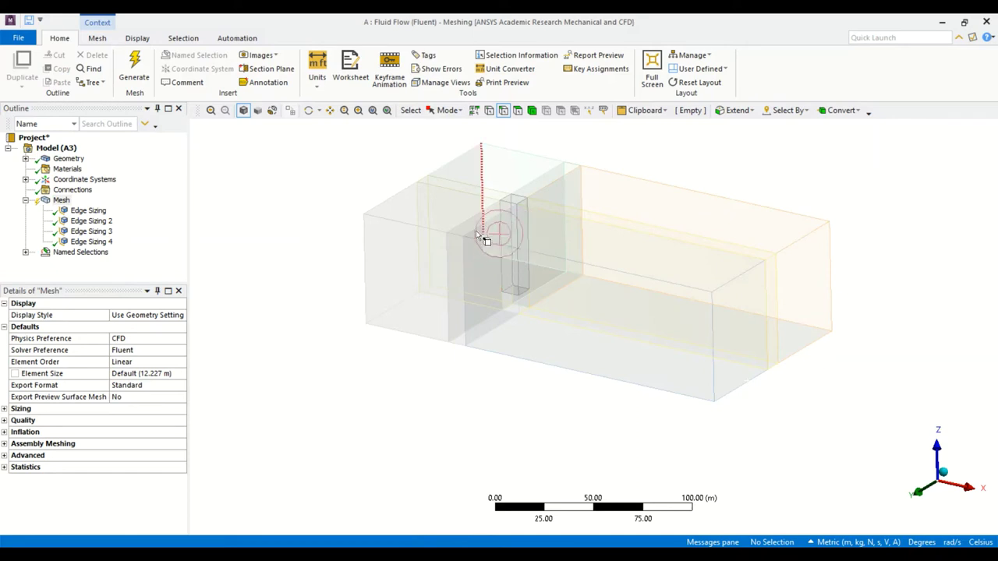
{"action": "scroll", "coordinate": [350, 258], "scroll_direction": "up", "scroll_amount": 3}
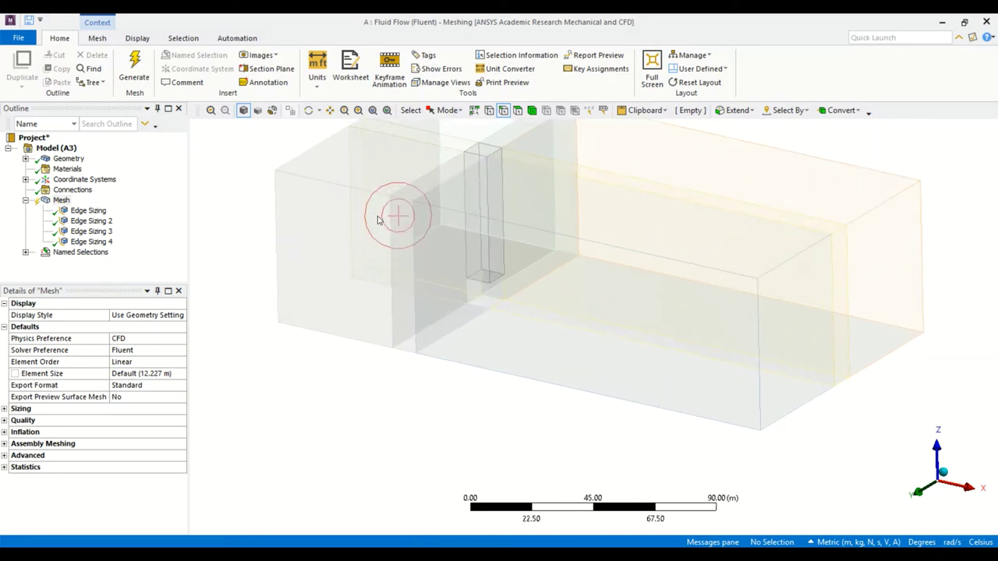
{"action": "middle_click_drag", "start_coordinate": [381, 218], "coordinate": [499, 330], "text": "ctrl"}
{"action": "scroll", "coordinate": [535, 343], "scroll_direction": "up", "scroll_amount": 2}
{"action": "scroll", "coordinate": [545, 337], "scroll_direction": "up", "scroll_amount": 1}
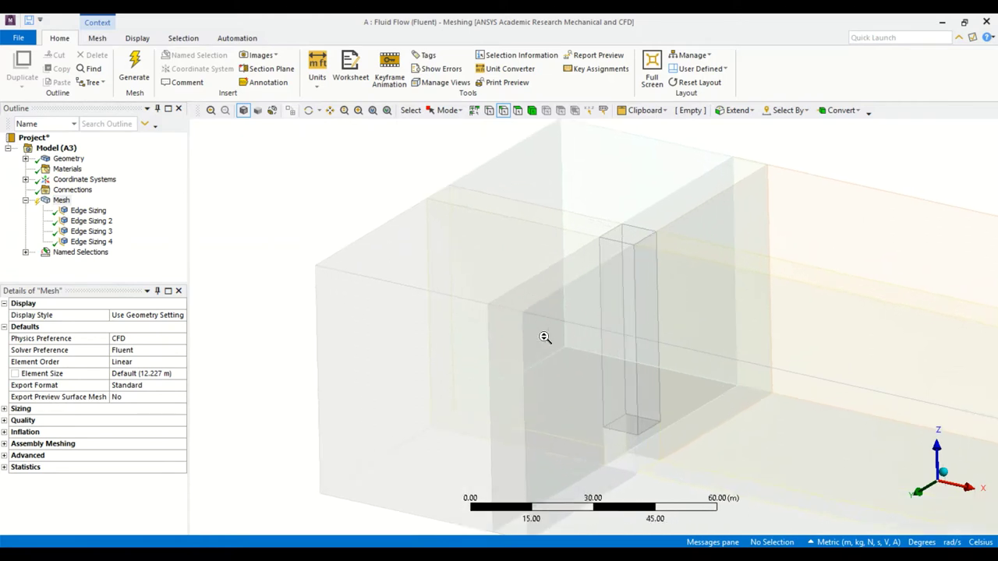
Pick ten short vertical edges along the box walls, panning to the far end
{"action": "left_click", "coordinate": [563, 342]}
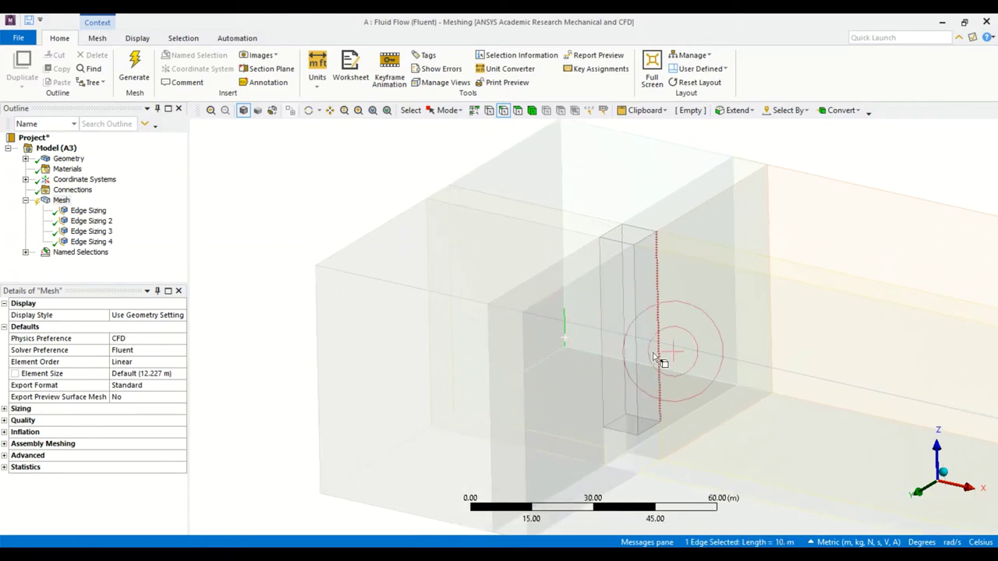
{"action": "left_click", "coordinate": [446, 400], "text": "ctrl"}
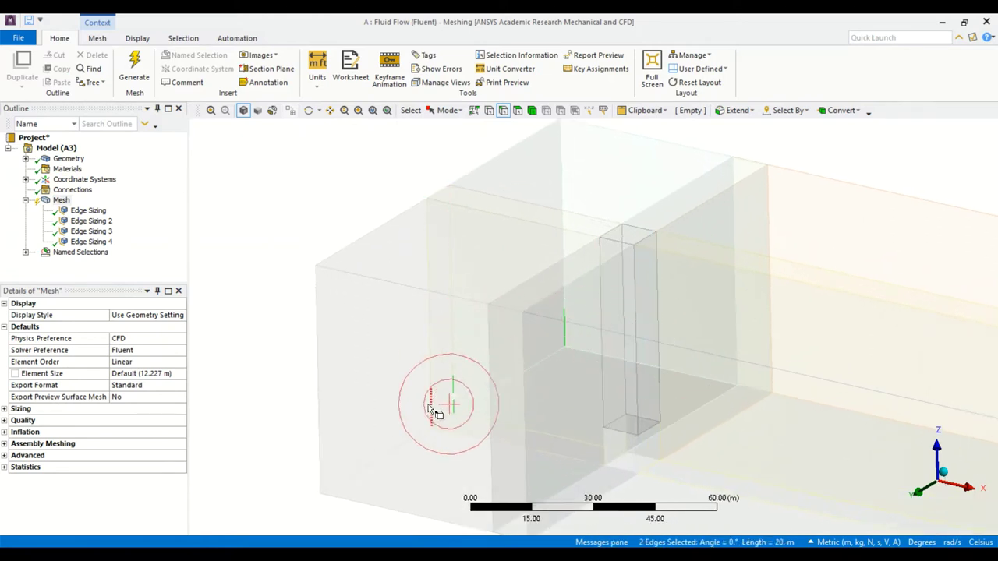
{"action": "left_click", "coordinate": [431, 414], "text": "ctrl"}
{"action": "left_click", "coordinate": [321, 477], "text": "ctrl"}
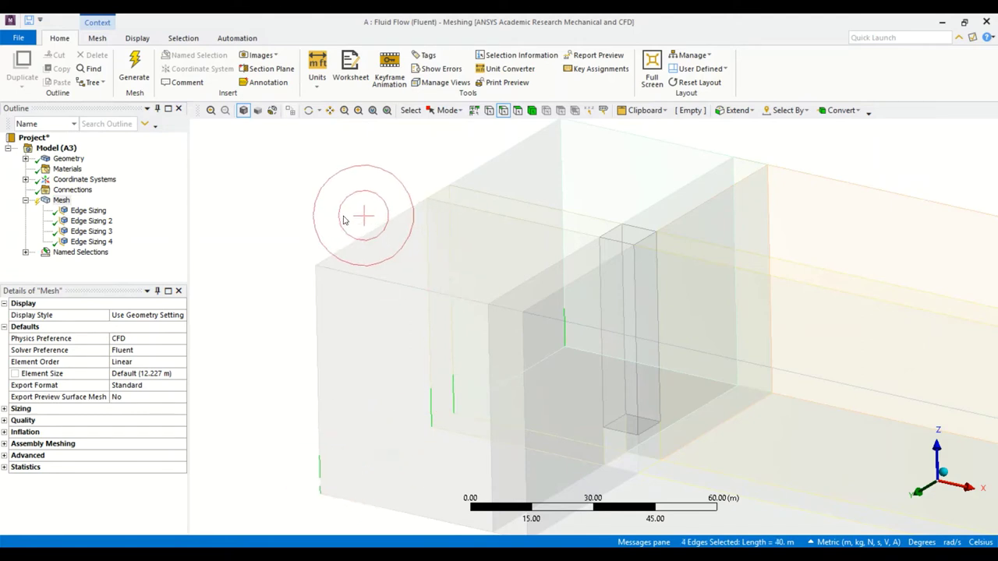
{"action": "scroll", "coordinate": [348, 219], "scroll_direction": "down", "scroll_amount": 2}
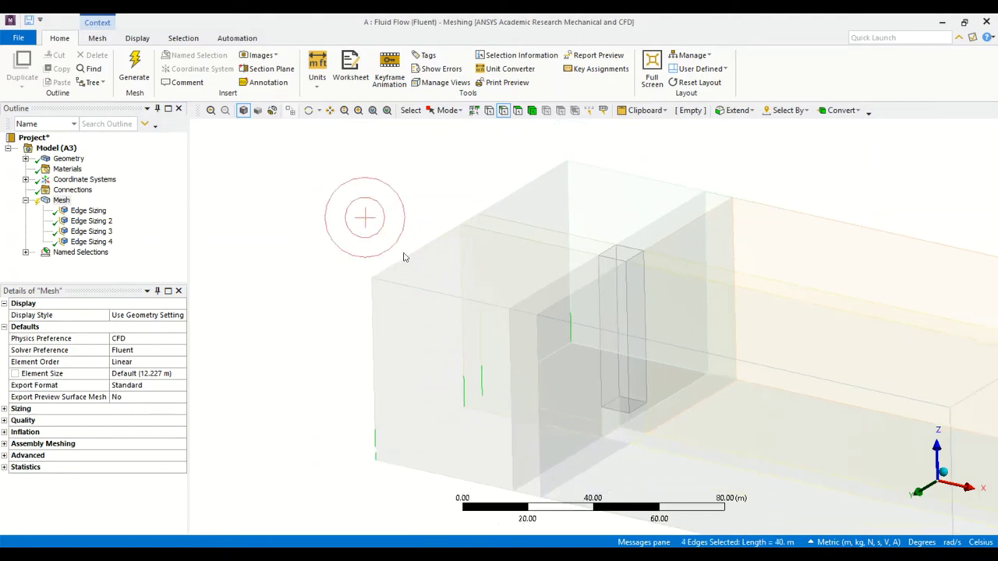
{"action": "left_click", "coordinate": [708, 357], "text": "ctrl"}
{"action": "left_click", "coordinate": [733, 374], "text": "ctrl"}
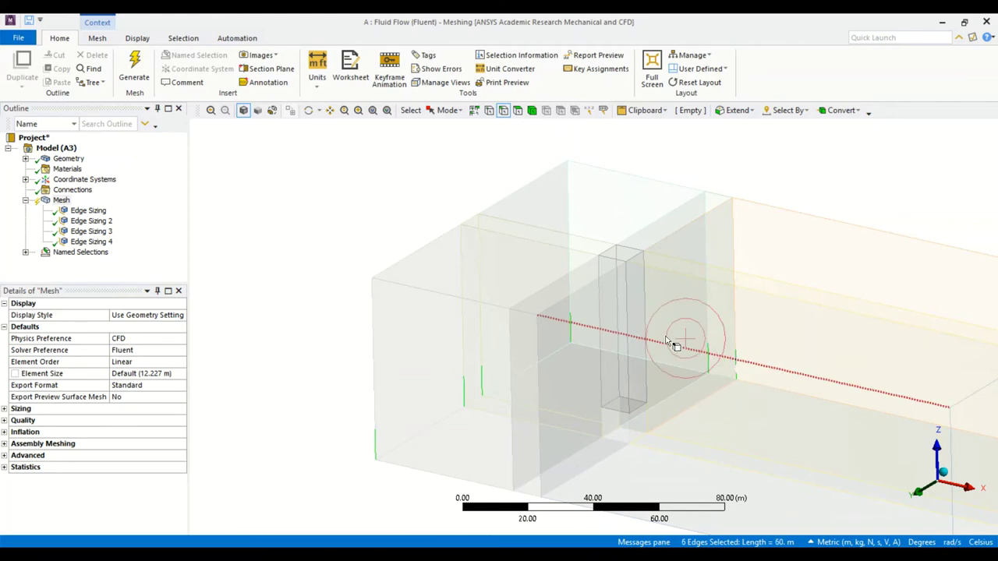
{"action": "scroll", "coordinate": [748, 366], "scroll_direction": "down", "scroll_amount": 2}
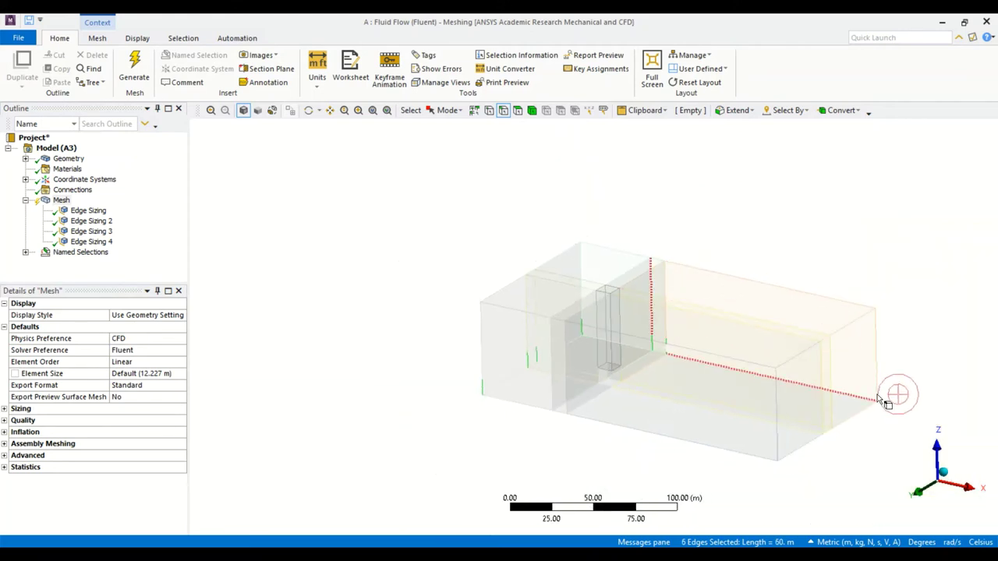
{"action": "scroll", "coordinate": [889, 382], "scroll_direction": "up", "scroll_amount": 2}
{"action": "middle_click_drag", "start_coordinate": [890, 375], "coordinate": [575, 290], "text": "ctrl"}
{"action": "scroll", "coordinate": [867, 395], "scroll_direction": "up", "scroll_amount": 1}
{"action": "left_click", "coordinate": [833, 390], "text": "ctrl"}
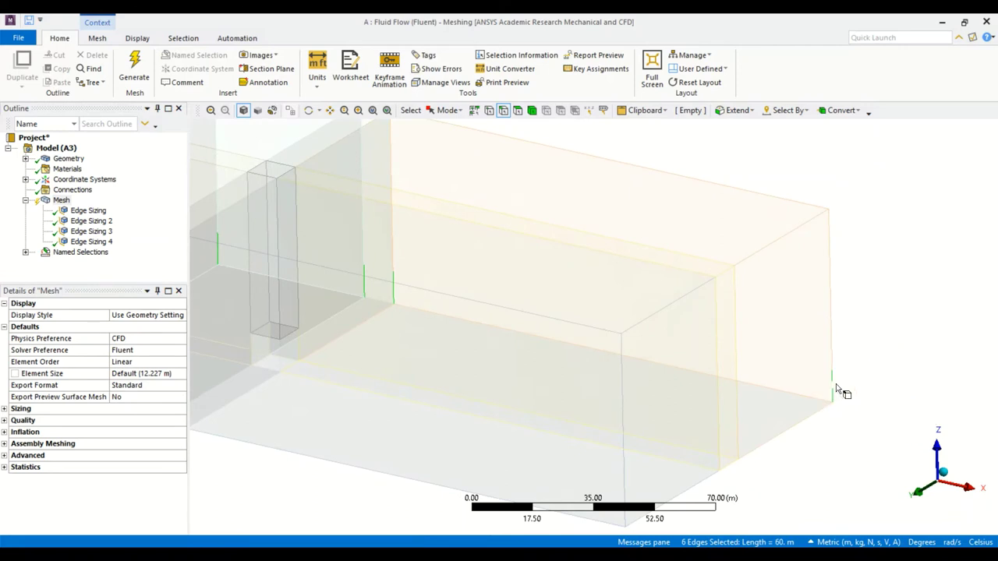
{"action": "left_click", "coordinate": [721, 449], "text": "ctrl"}
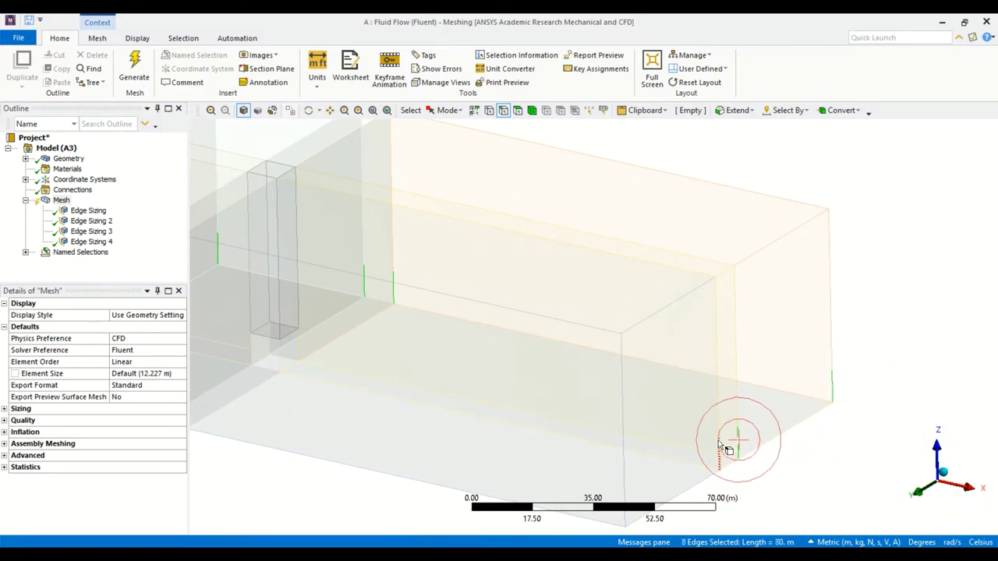
{"action": "left_click", "coordinate": [628, 508], "text": "ctrl"}
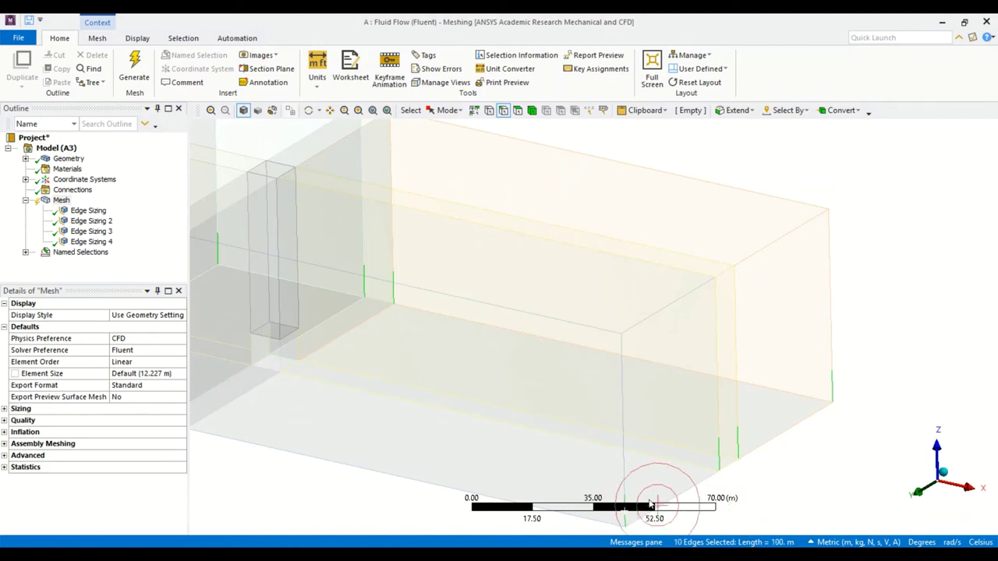
{"action": "left_click", "coordinate": [716, 455], "text": "ctrl"}
Add six more short edges at the left end and column base, reaching 16 edges (160 m)
{"action": "scroll", "coordinate": [721, 450], "scroll_direction": "down", "scroll_amount": 2}
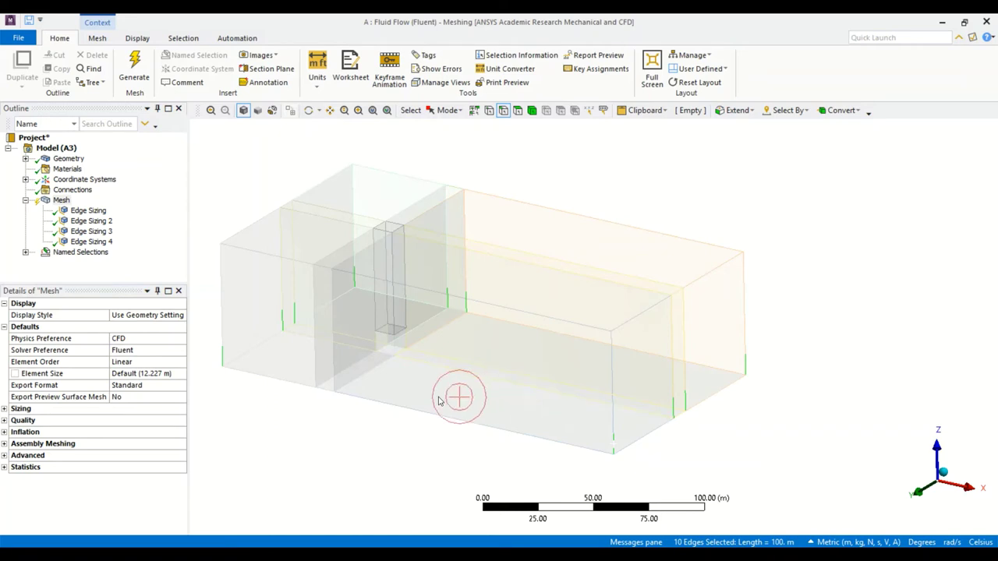
{"action": "scroll", "coordinate": [449, 394], "scroll_direction": "down", "scroll_amount": 1}
{"action": "scroll", "coordinate": [312, 378], "scroll_direction": "up", "scroll_amount": 3}
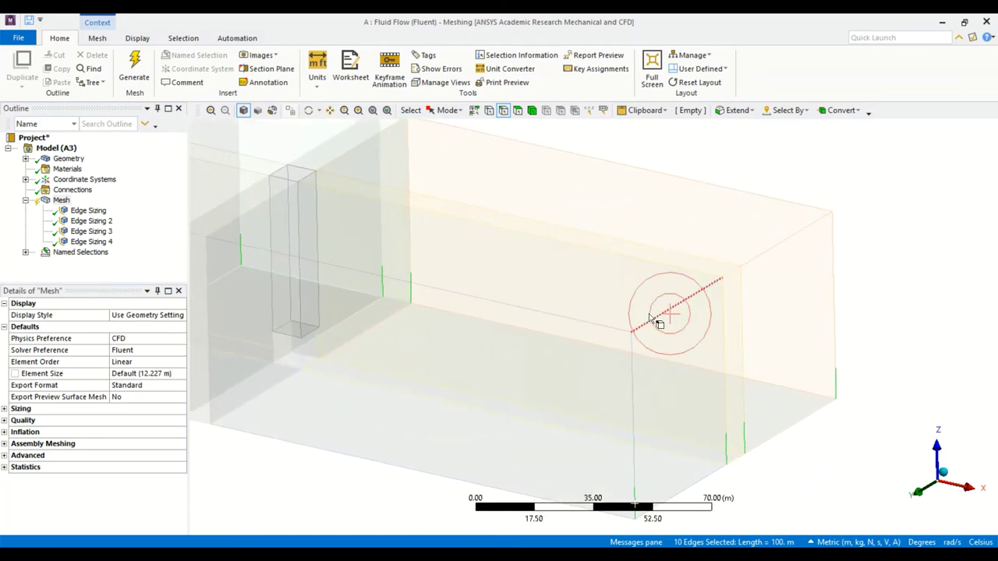
{"action": "middle_click_drag", "start_coordinate": [512, 352], "coordinate": [946, 343], "text": "ctrl"}
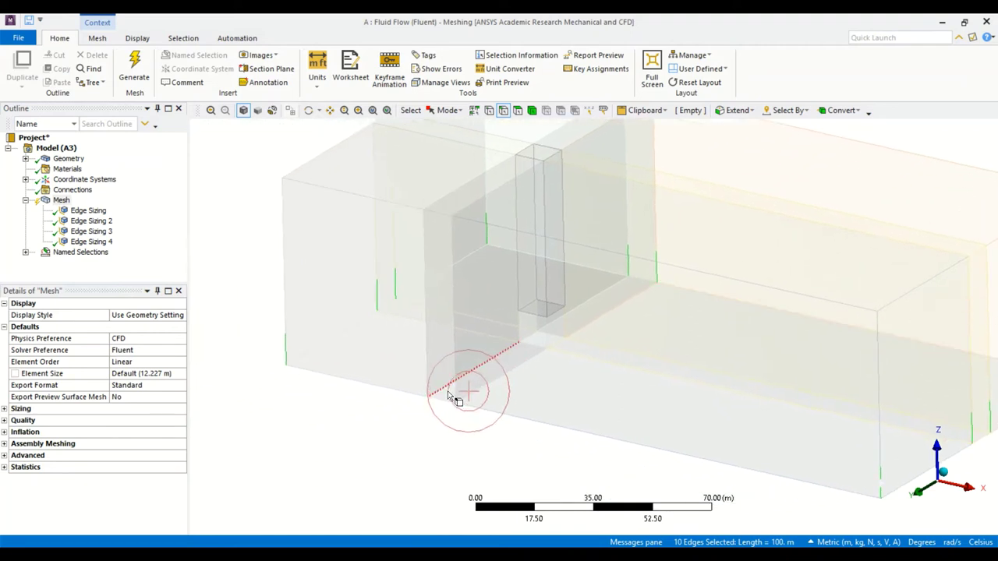
{"action": "left_click", "coordinate": [455, 388], "text": "ctrl"}
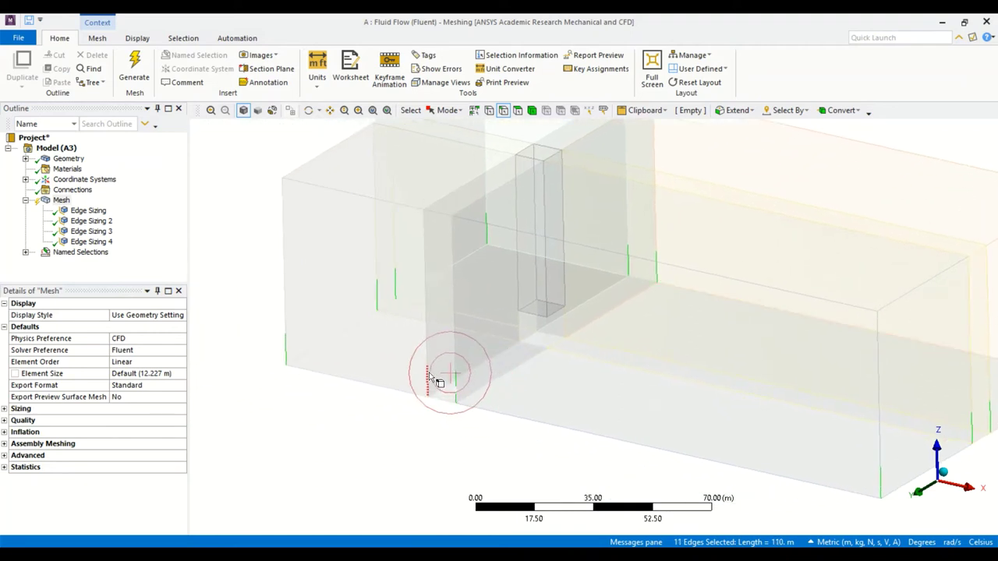
{"action": "left_click", "coordinate": [429, 382], "text": "ctrl"}
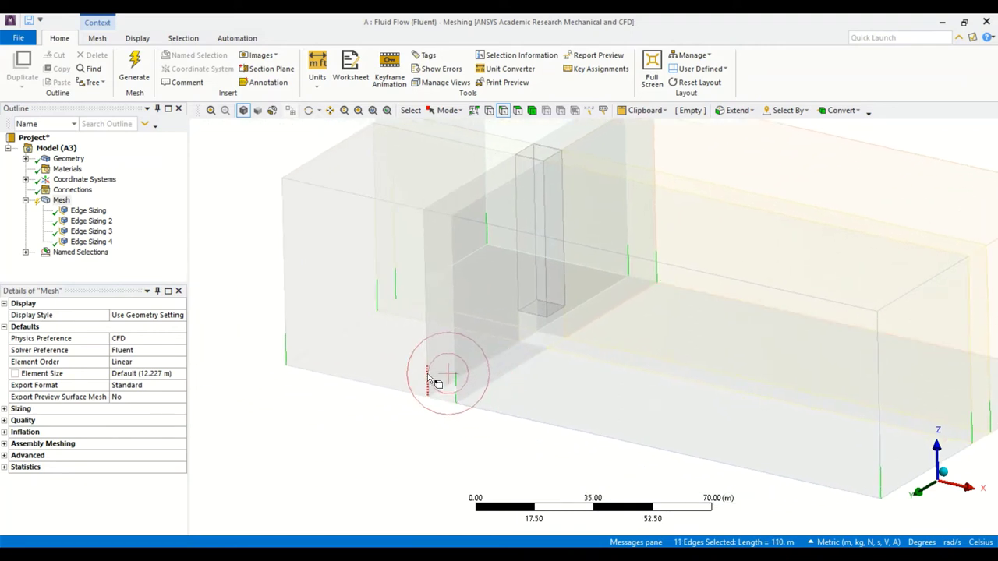
{"action": "left_click", "coordinate": [562, 316], "text": "ctrl"}
{"action": "left_click", "coordinate": [540, 318], "text": "ctrl"}
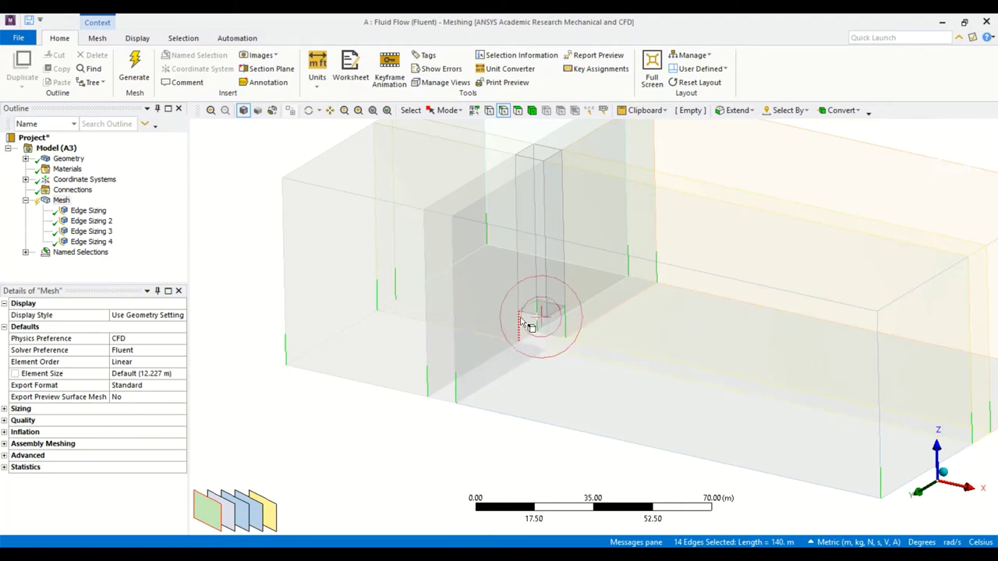
{"action": "left_click", "coordinate": [520, 321], "text": "ctrl"}
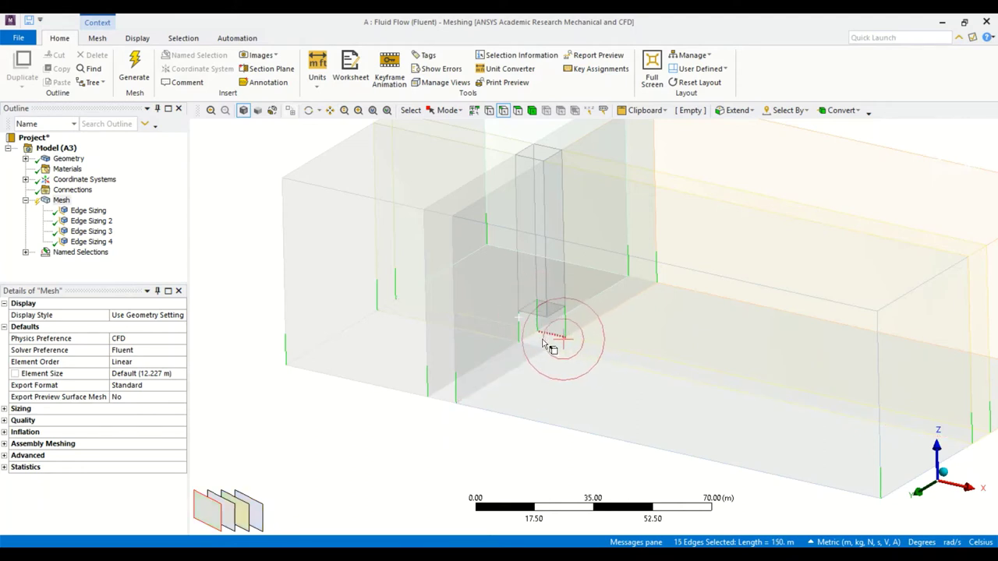
{"action": "scroll", "coordinate": [549, 340], "scroll_direction": "up", "scroll_amount": 2}
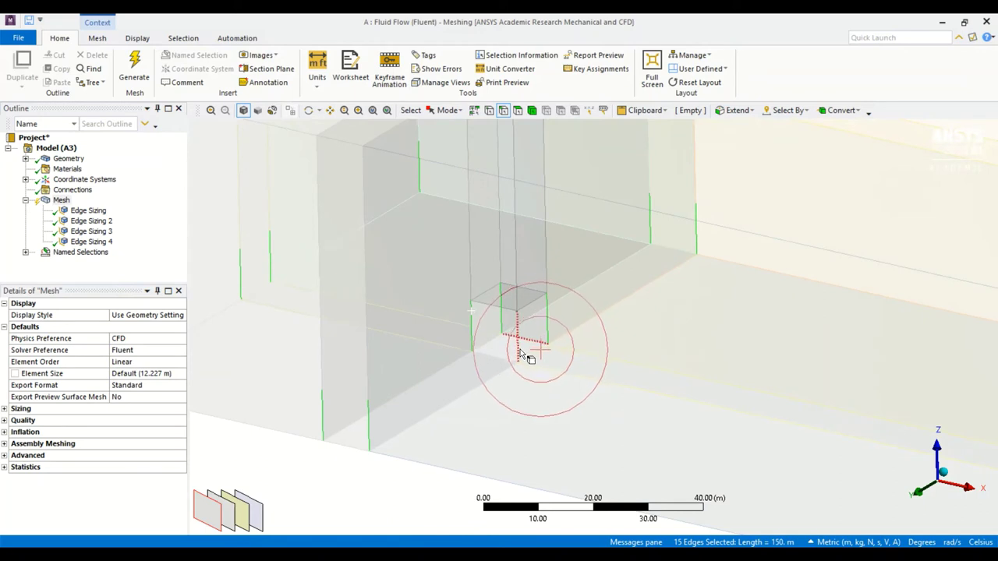
{"action": "left_click", "coordinate": [519, 352], "text": "ctrl"}
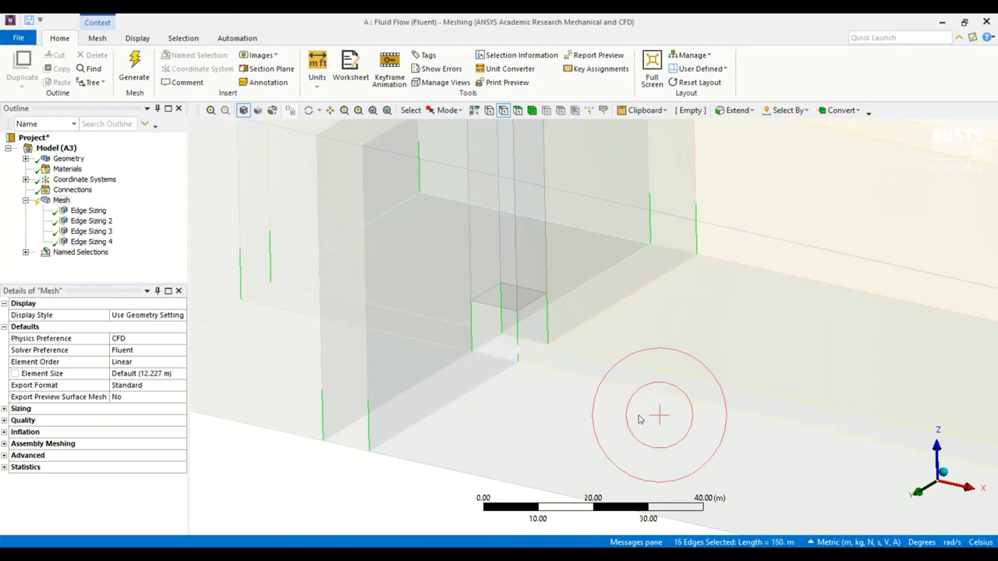
{"action": "scroll", "coordinate": [636, 413], "scroll_direction": "down", "scroll_amount": 1}
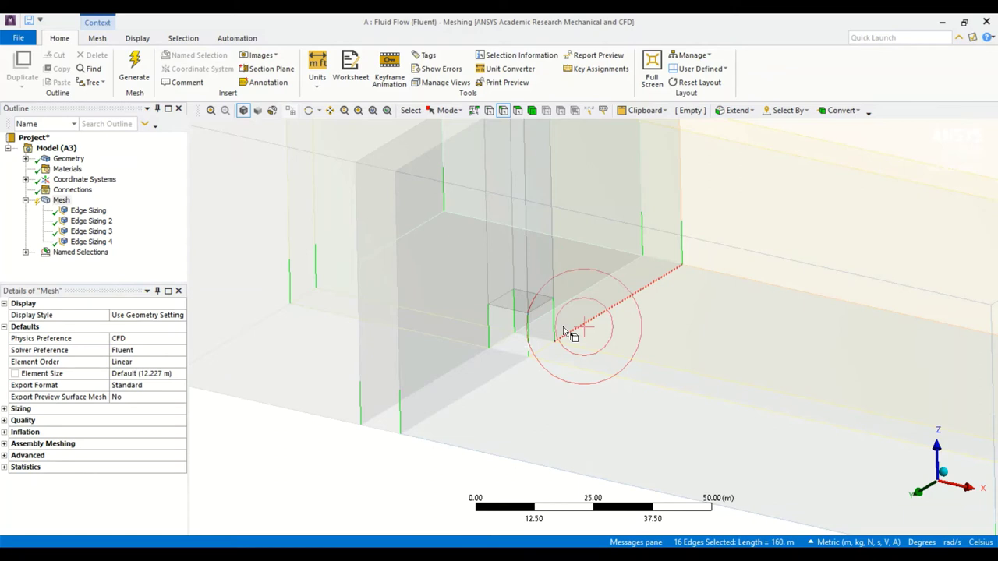
{"action": "scroll", "coordinate": [563, 327], "scroll_direction": "down", "scroll_amount": 2}
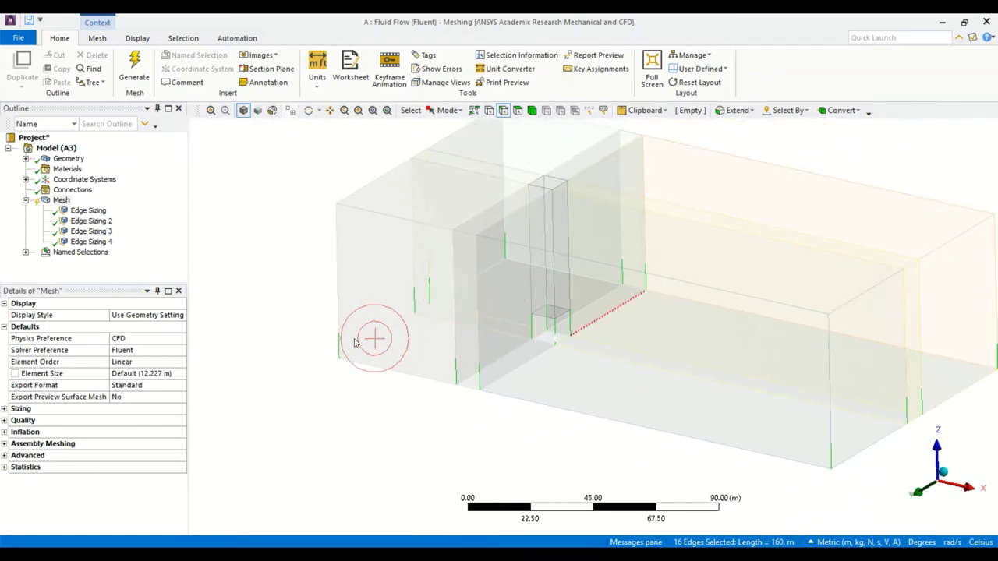
{"action": "scroll", "coordinate": [354, 343], "scroll_direction": "down", "scroll_amount": 1}
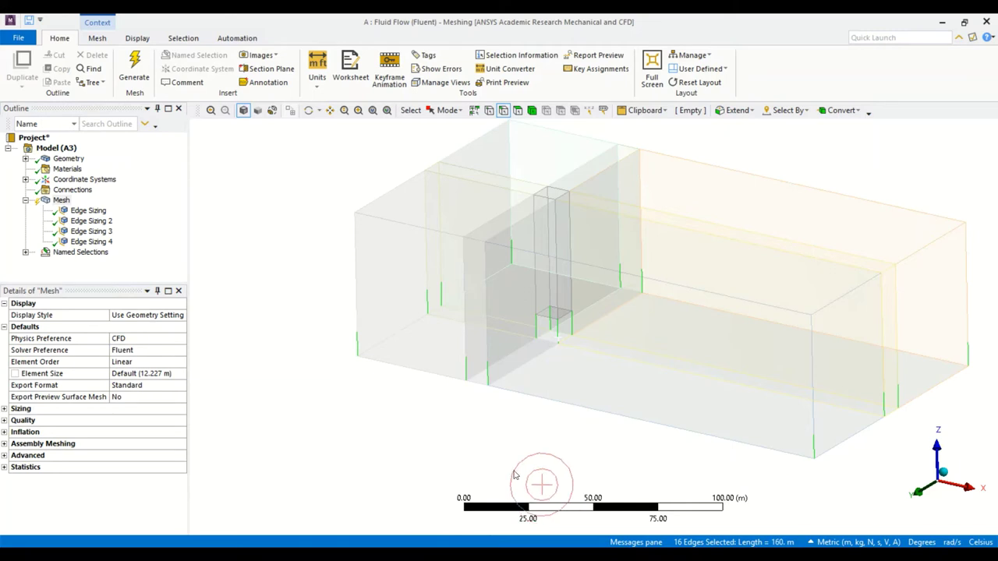
Insert Edge Sizing 5 on the 16 edges with 14 divisions
{"action": "right_click", "coordinate": [488, 376]}
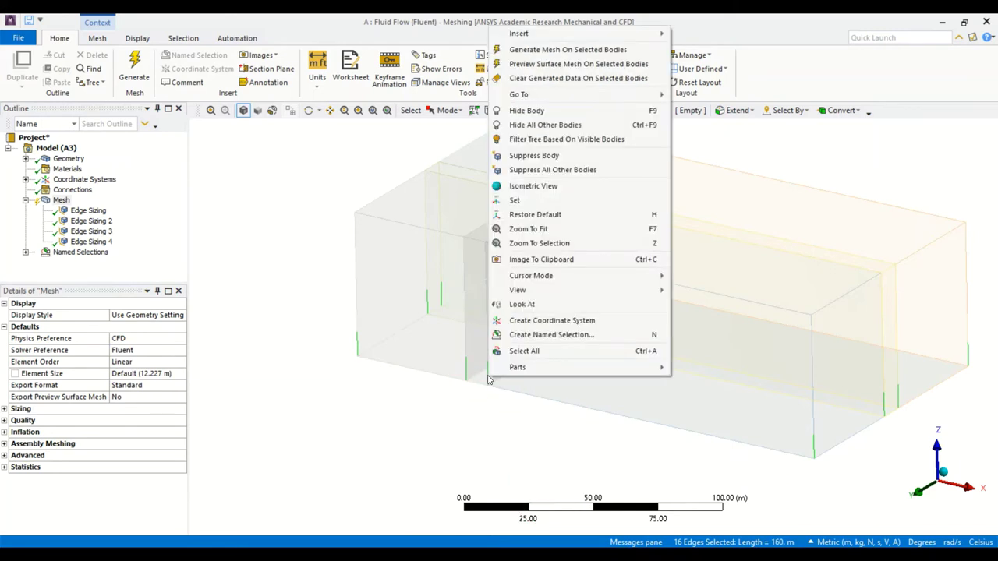
{"action": "mouse_move", "coordinate": [661, 33]}
{"action": "left_click", "coordinate": [698, 33]}
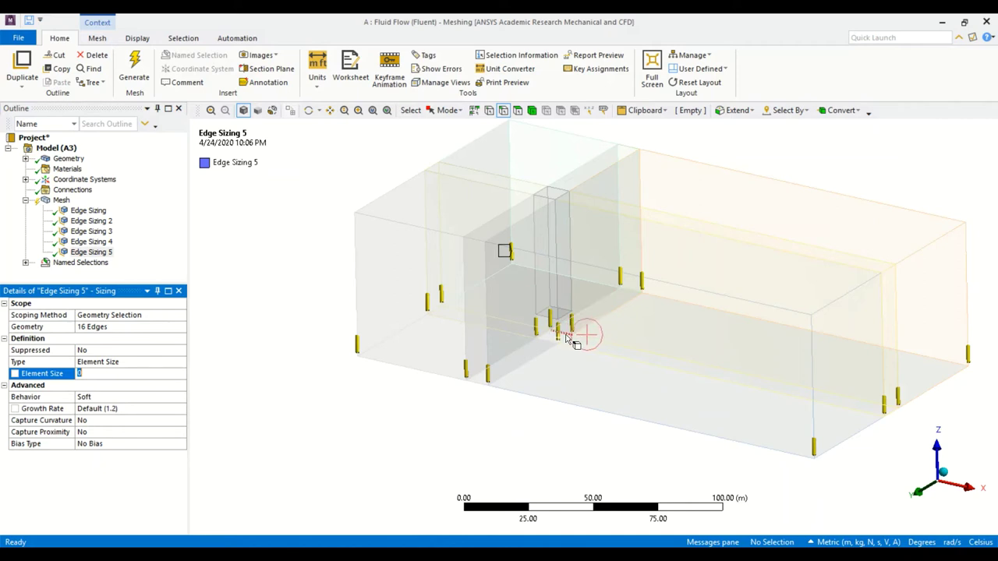
{"action": "left_click", "coordinate": [177, 364]}
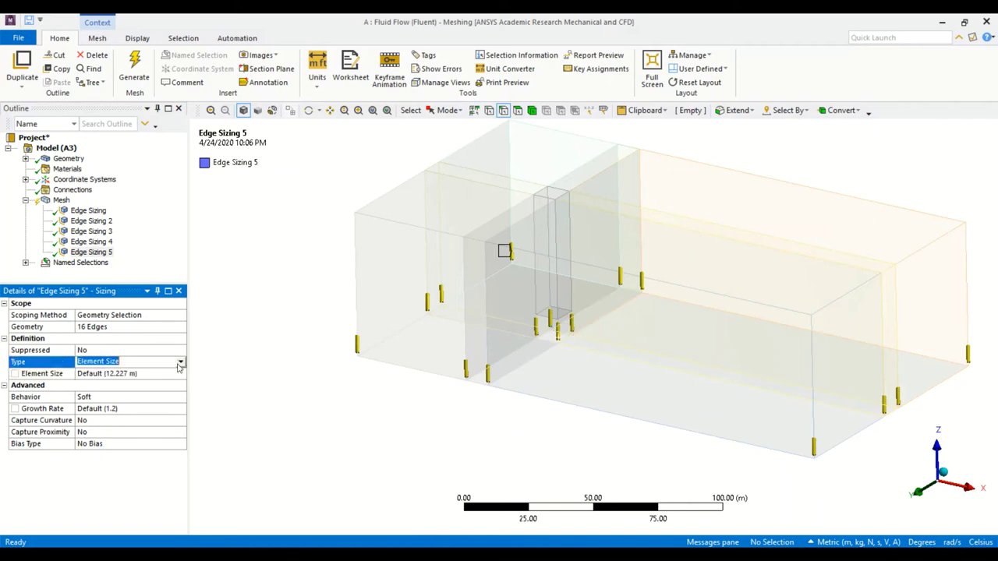
{"action": "left_click", "coordinate": [180, 364]}
{"action": "left_click", "coordinate": [161, 385]}
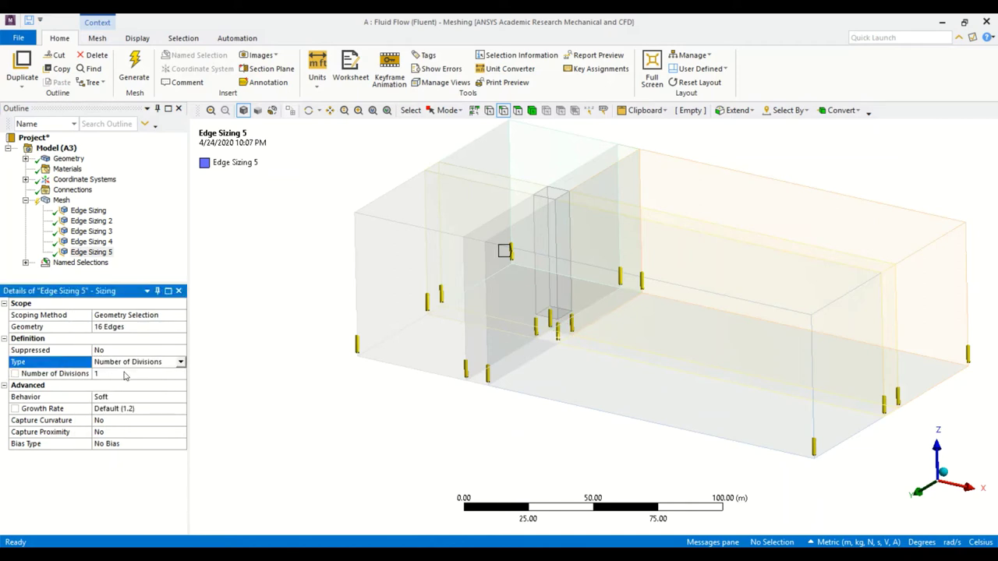
{"action": "left_click", "coordinate": [125, 374]}
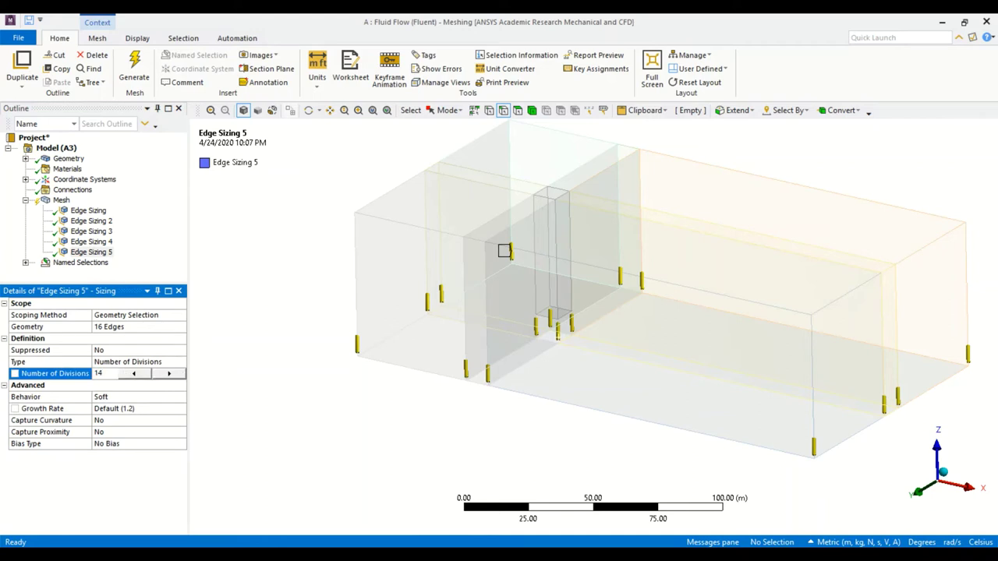
{"action": "type", "text": "14"}
{"action": "key", "text": "Return"}
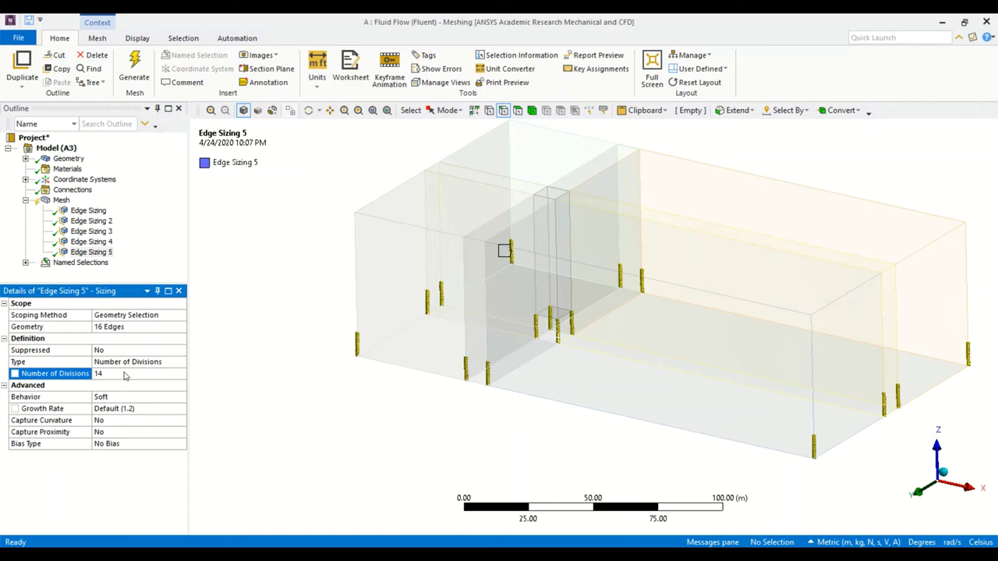
Apply a Smooth Transition bias with growth rate 1.3 to Edge Sizing 5
{"action": "left_click", "coordinate": [170, 444]}
{"action": "left_click", "coordinate": [180, 445]}
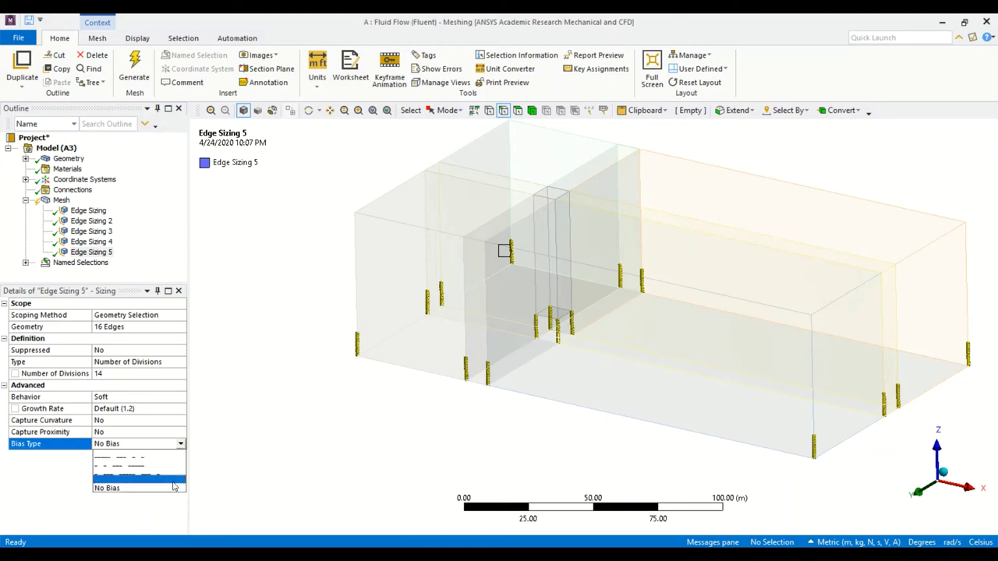
{"action": "left_click", "coordinate": [173, 476]}
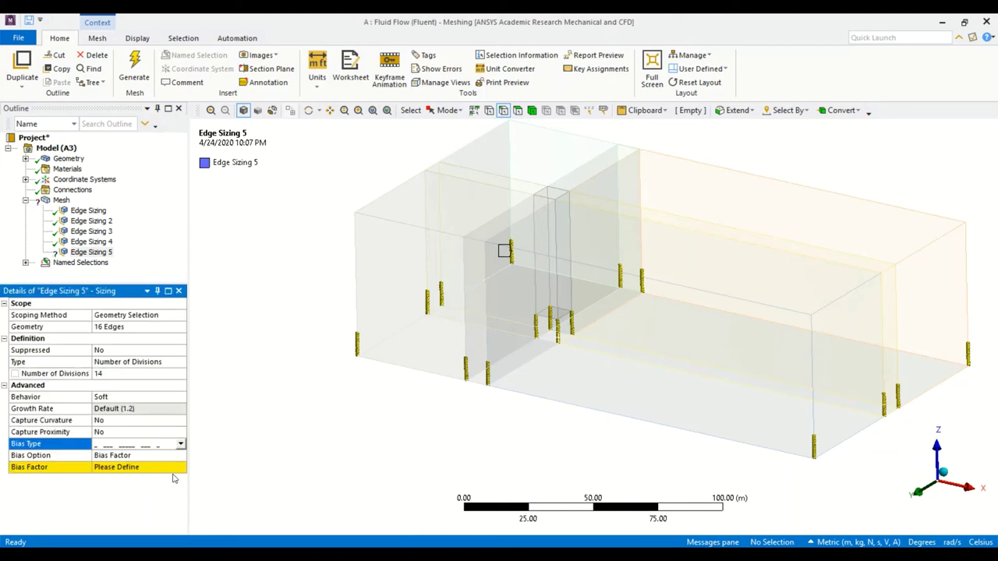
{"action": "left_click", "coordinate": [179, 455]}
{"action": "left_click", "coordinate": [180, 455]}
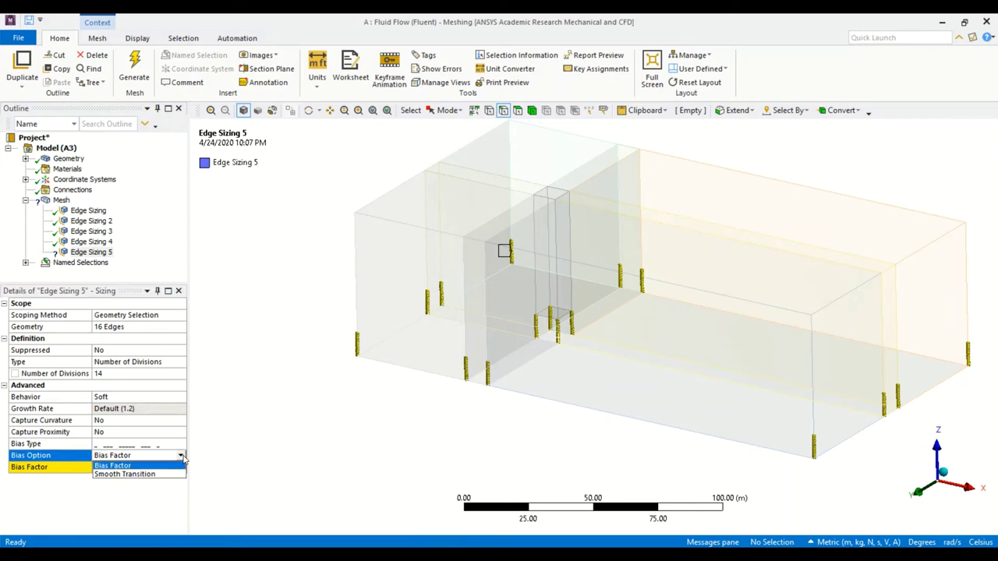
{"action": "left_click", "coordinate": [176, 475]}
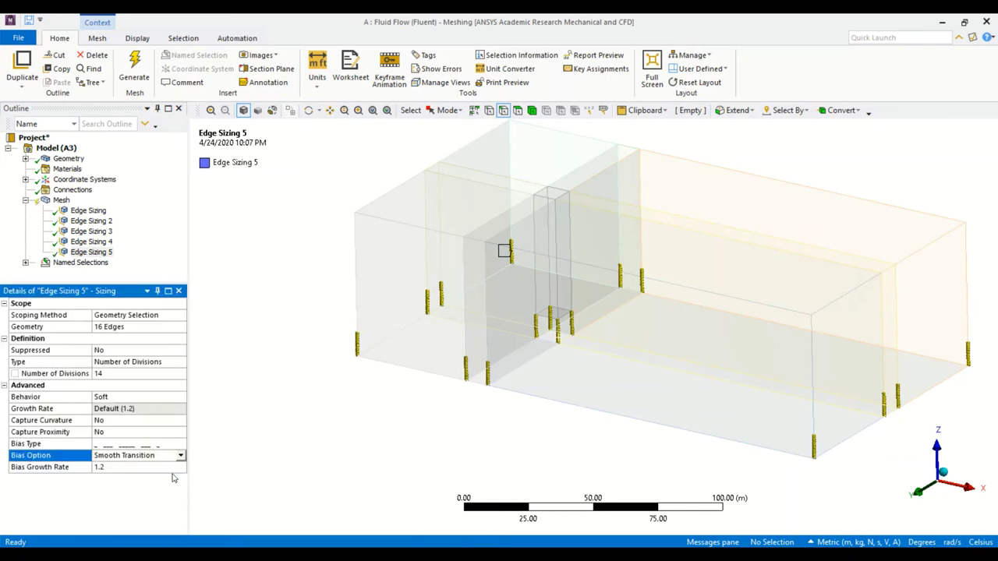
{"action": "left_click", "coordinate": [127, 468]}
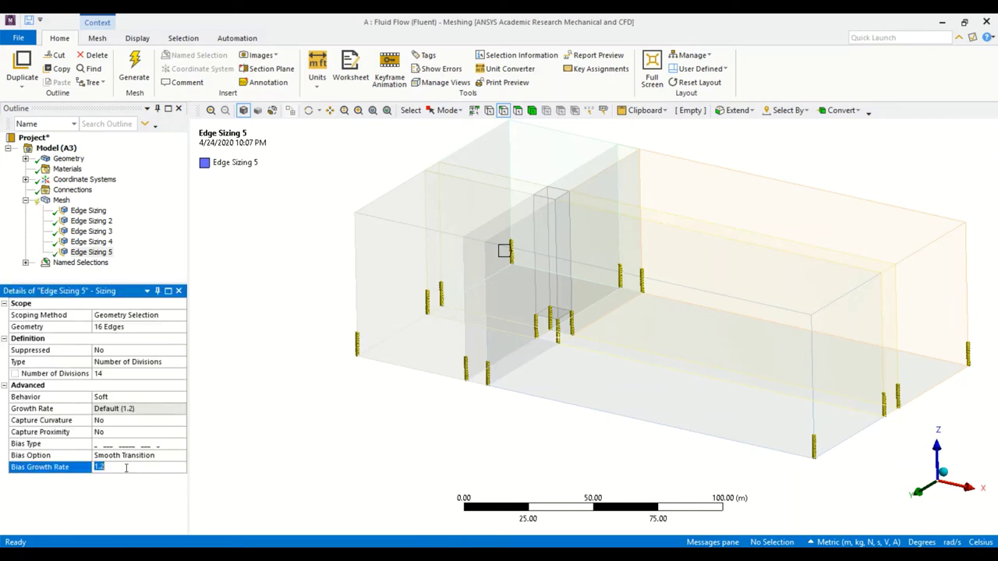
{"action": "type", "text": "1."}
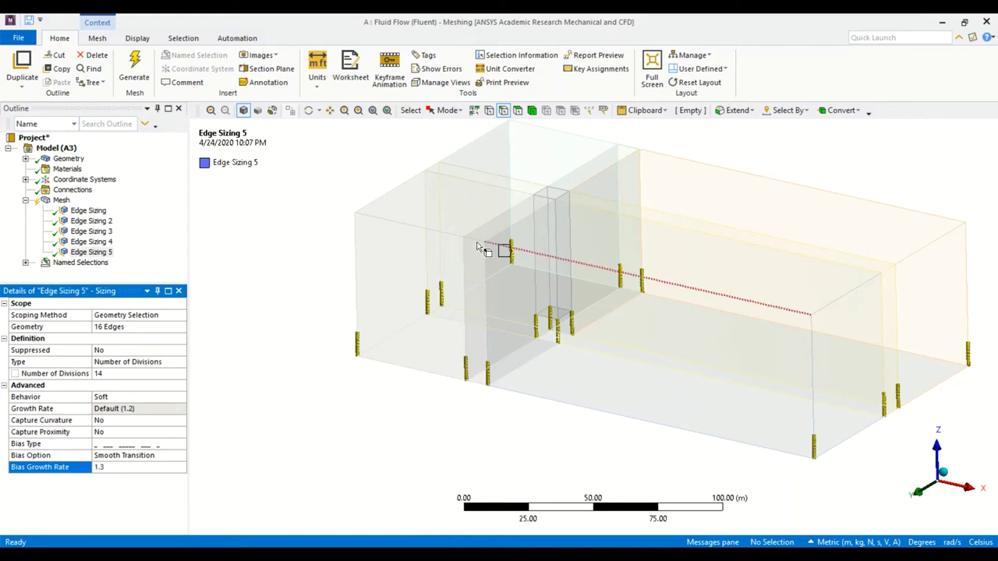
{"action": "scroll", "coordinate": [573, 339], "scroll_direction": "up", "scroll_amount": 3}
{"action": "scroll", "coordinate": [440, 289], "scroll_direction": "up", "scroll_amount": 5}
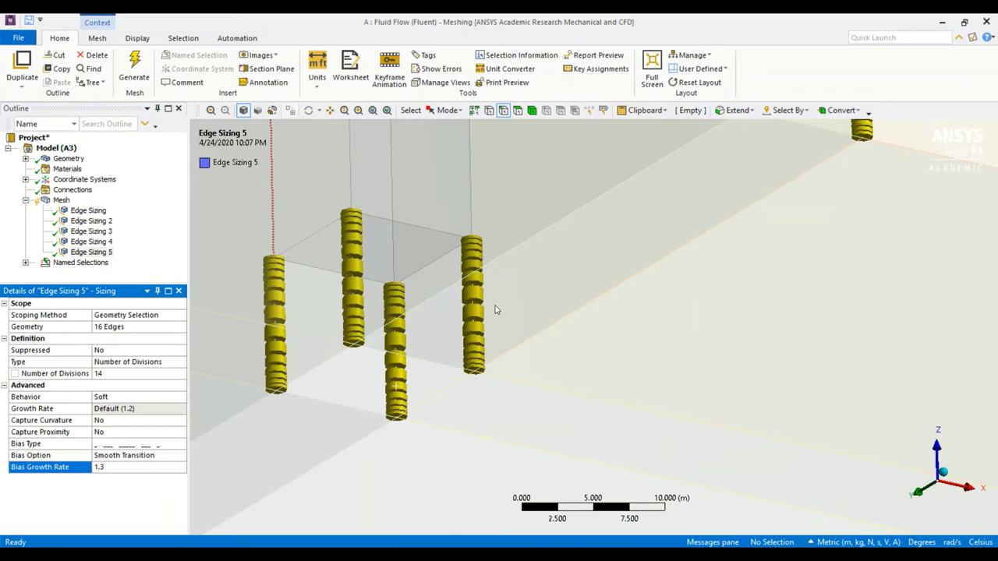
{"action": "scroll", "coordinate": [531, 274], "scroll_direction": "down", "scroll_amount": 10}
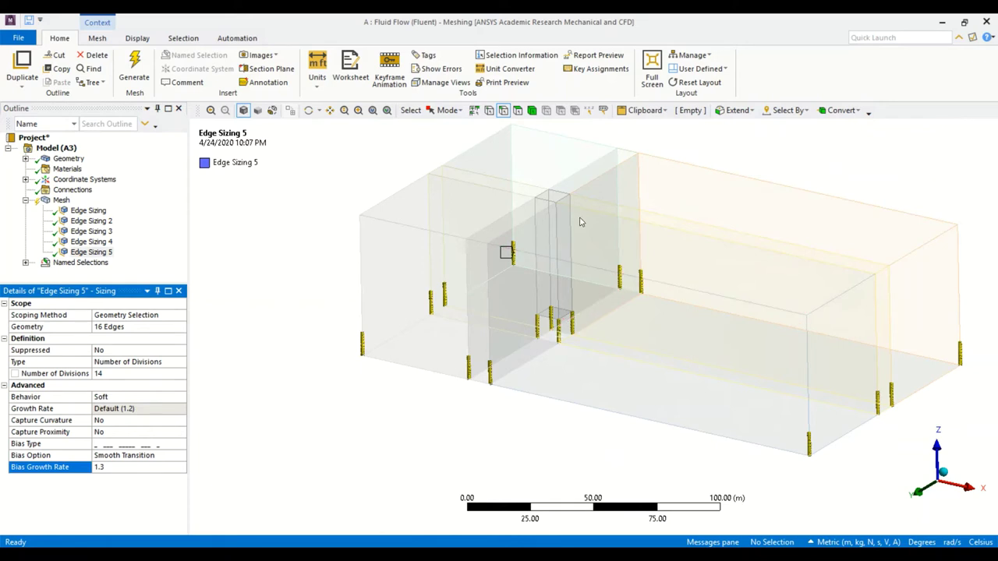
Select eight vertical edges across the left and right sides of the fluid box
{"action": "left_click", "coordinate": [61, 200]}
{"action": "left_click", "coordinate": [429, 176]}
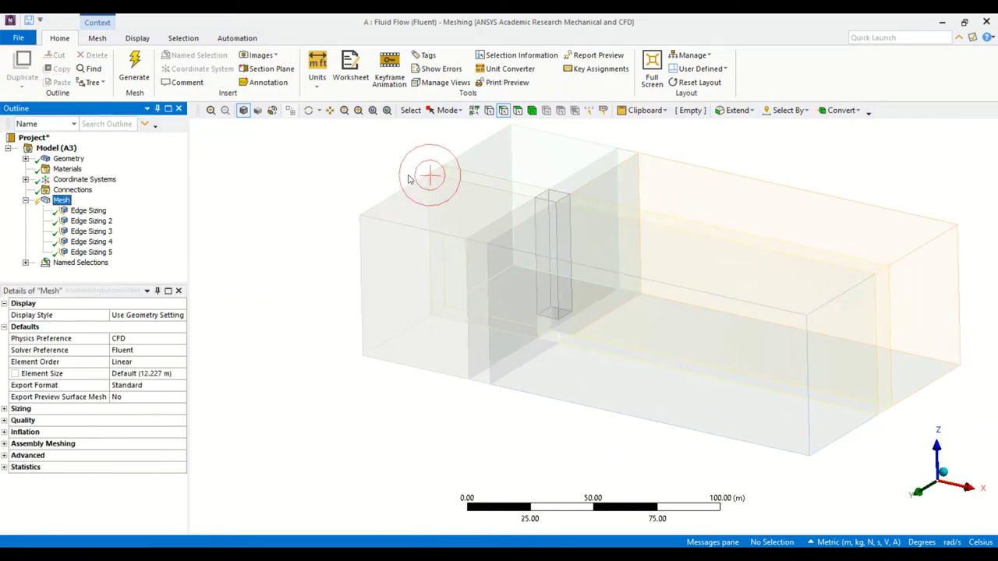
{"action": "left_click", "coordinate": [359, 254]}
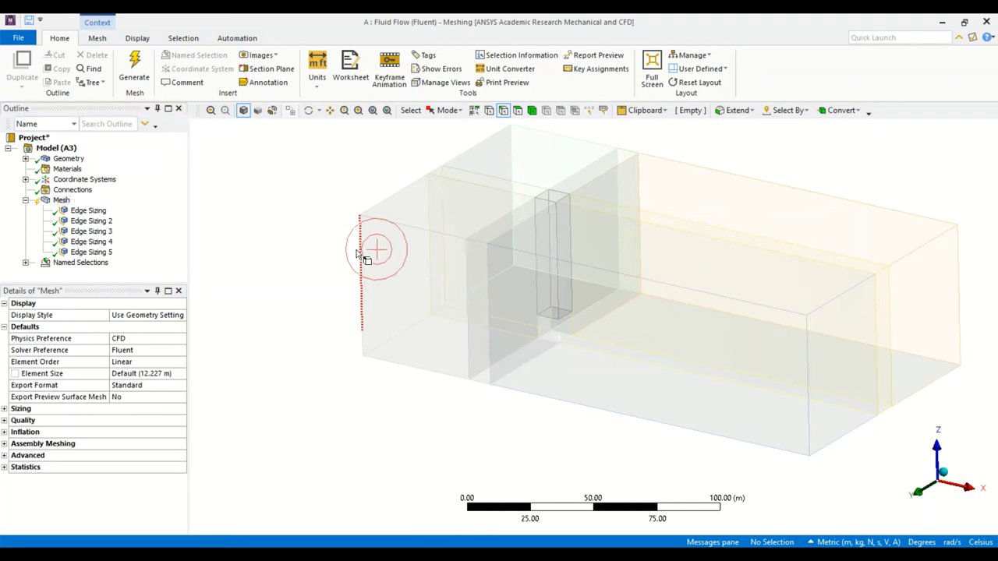
{"action": "left_click", "coordinate": [429, 250], "text": "ctrl"}
{"action": "left_click", "coordinate": [442, 238], "text": "ctrl"}
{"action": "left_click", "coordinate": [511, 218], "text": "ctrl"}
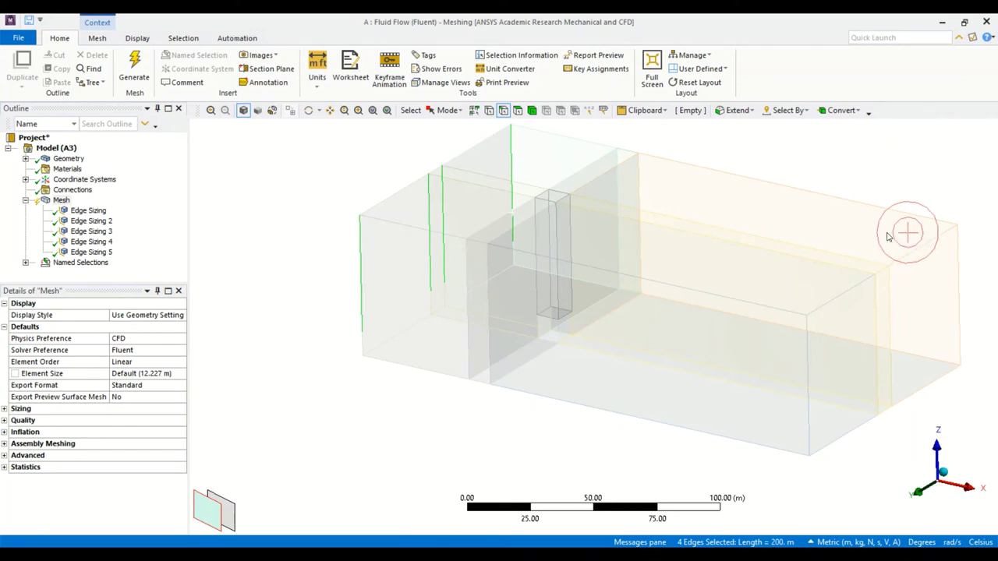
{"action": "left_click", "coordinate": [809, 373], "text": "ctrl"}
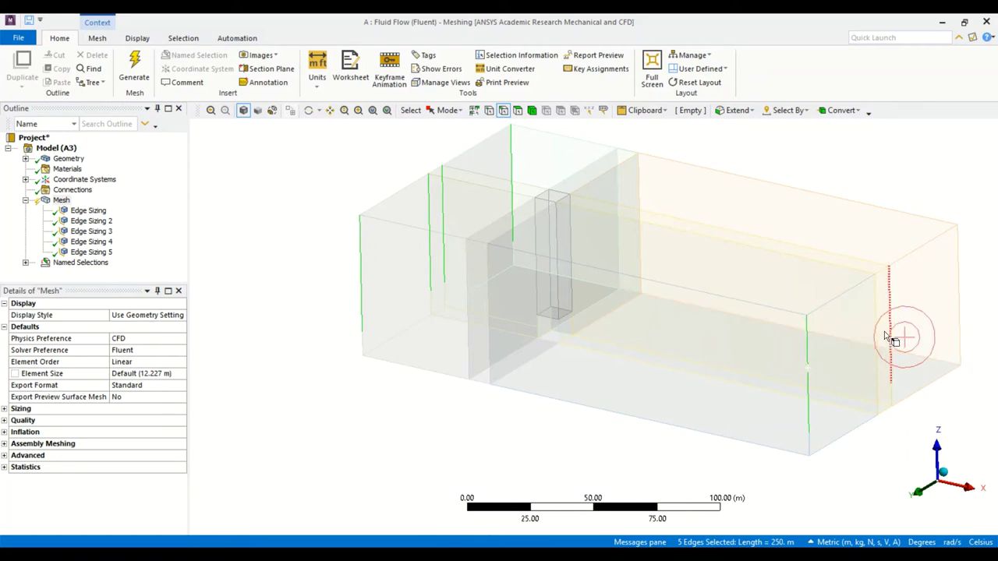
{"action": "left_click", "coordinate": [877, 327], "text": "ctrl"}
{"action": "left_click", "coordinate": [889, 320], "text": "ctrl"}
{"action": "left_click", "coordinate": [958, 297], "text": "ctrl"}
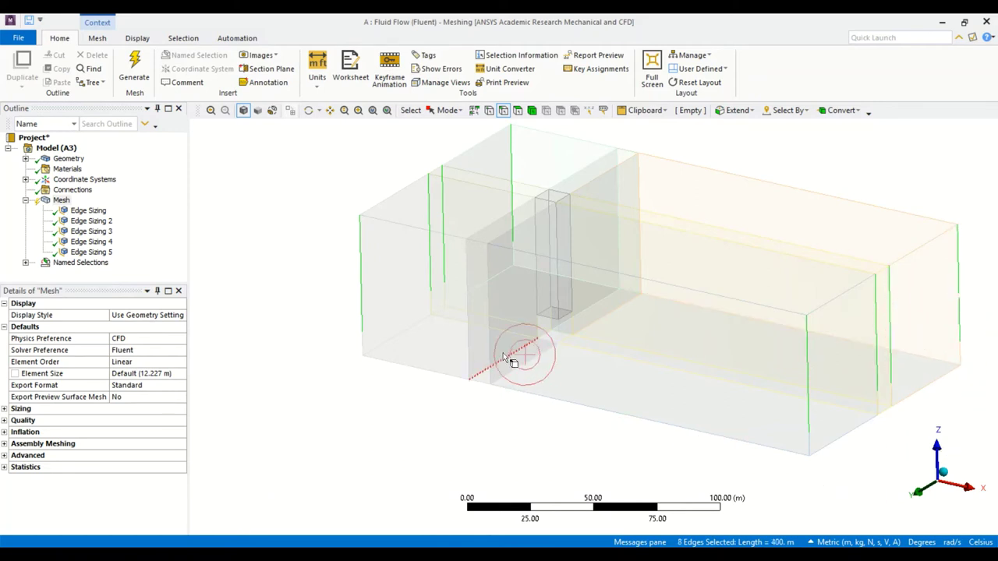
Add the remaining vertical and small-box edges, then insert Edge Sizing 6 on all 16
{"action": "left_click", "coordinate": [467, 331], "text": "ctrl"}
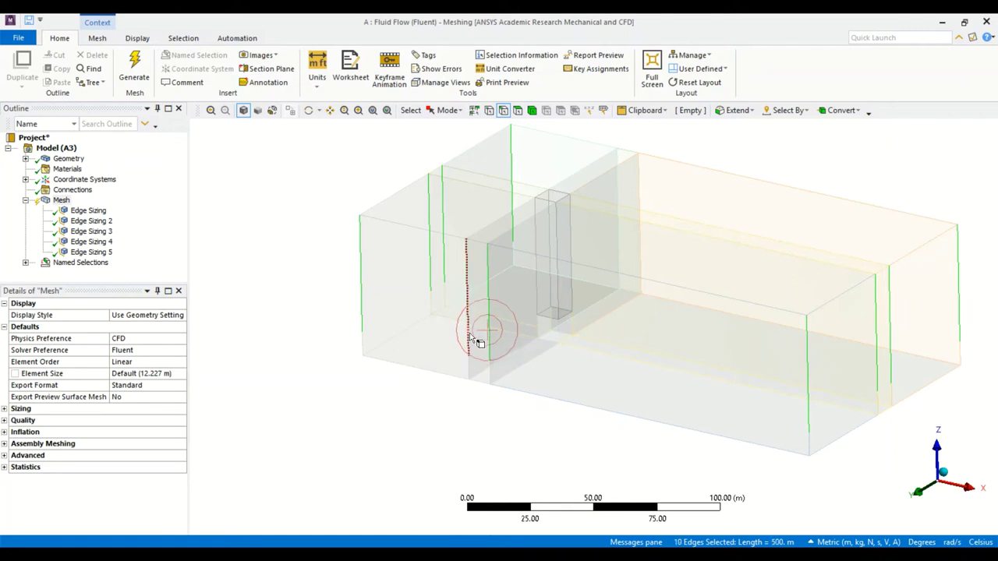
{"action": "left_click", "coordinate": [638, 258], "text": "ctrl"}
{"action": "left_click", "coordinate": [620, 238], "text": "ctrl"}
{"action": "left_click", "coordinate": [621, 237], "text": "ctrl"}
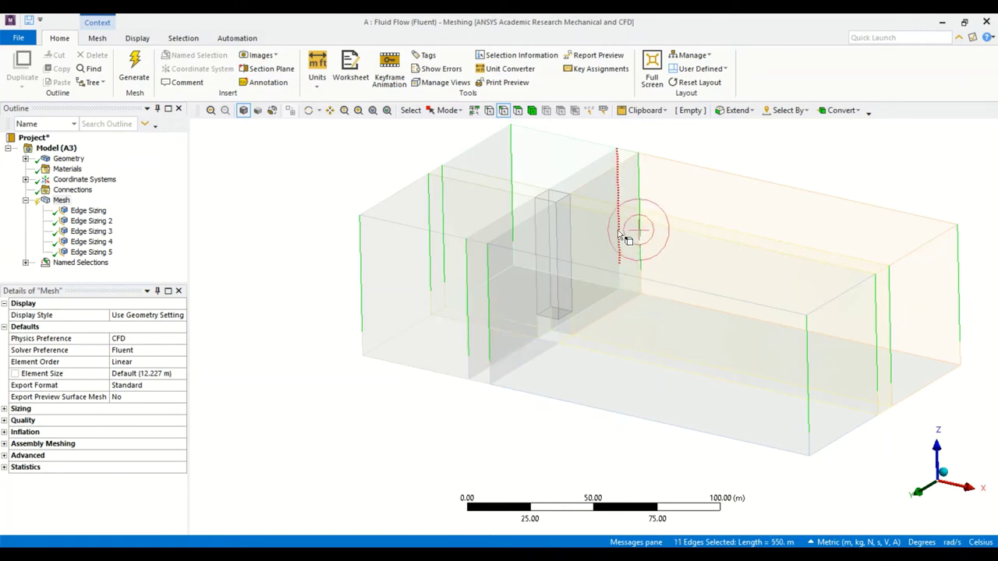
{"action": "left_click", "coordinate": [557, 245], "text": "ctrl"}
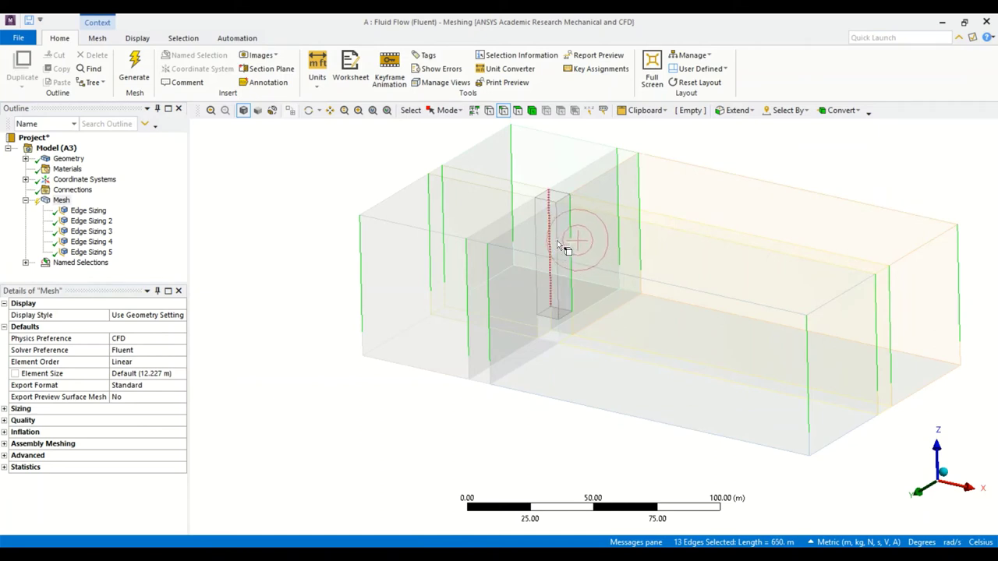
{"action": "left_click", "coordinate": [557, 240], "text": "ctrl"}
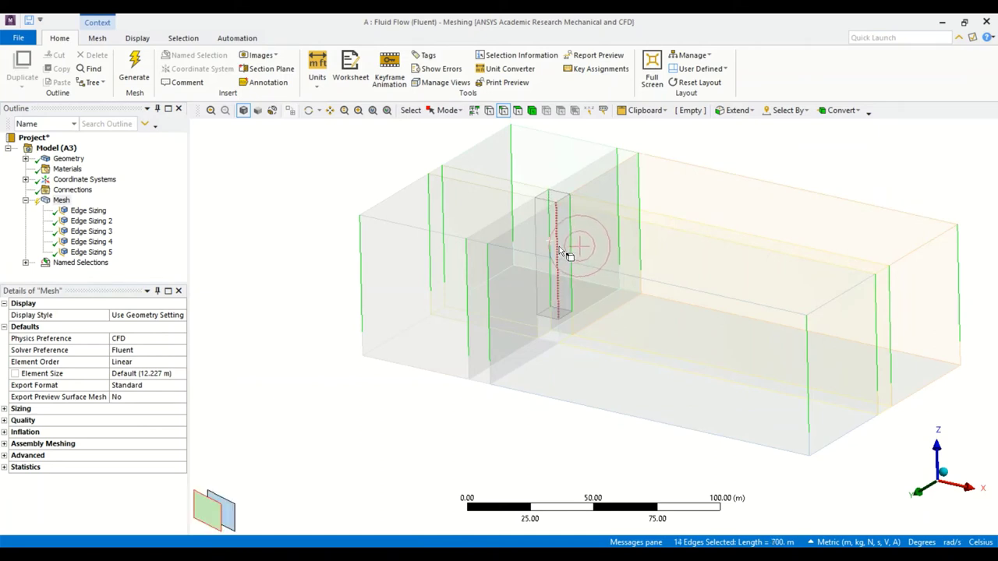
{"action": "left_click", "coordinate": [550, 248], "text": "ctrl"}
{"action": "left_click", "coordinate": [537, 237], "text": "ctrl"}
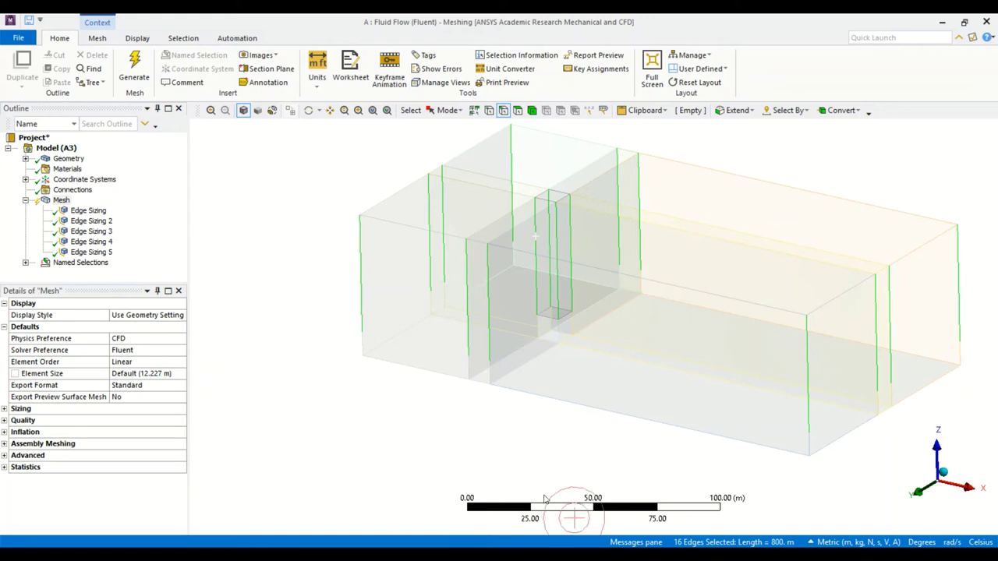
{"action": "right_click", "coordinate": [493, 305]}
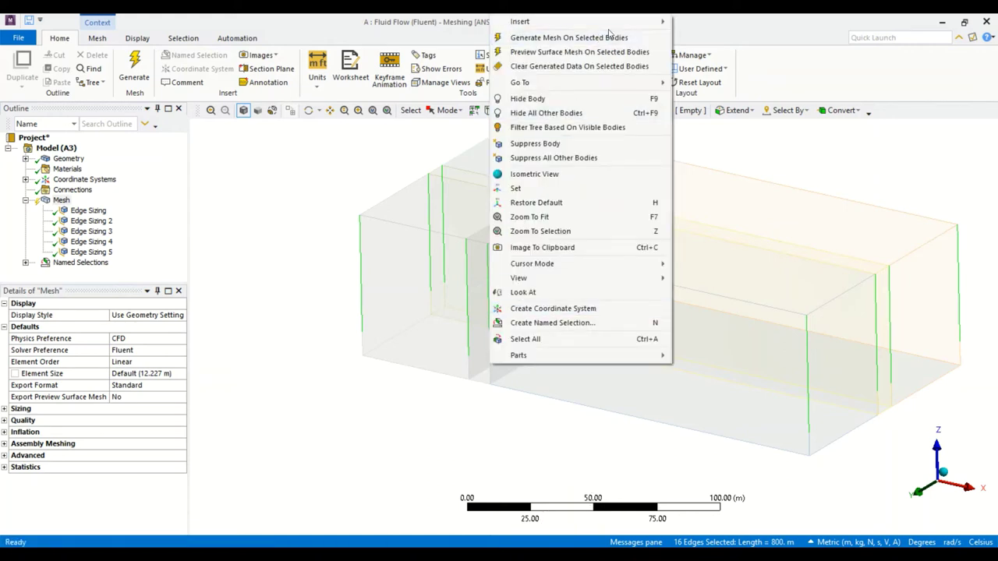
{"action": "left_click", "coordinate": [698, 36]}
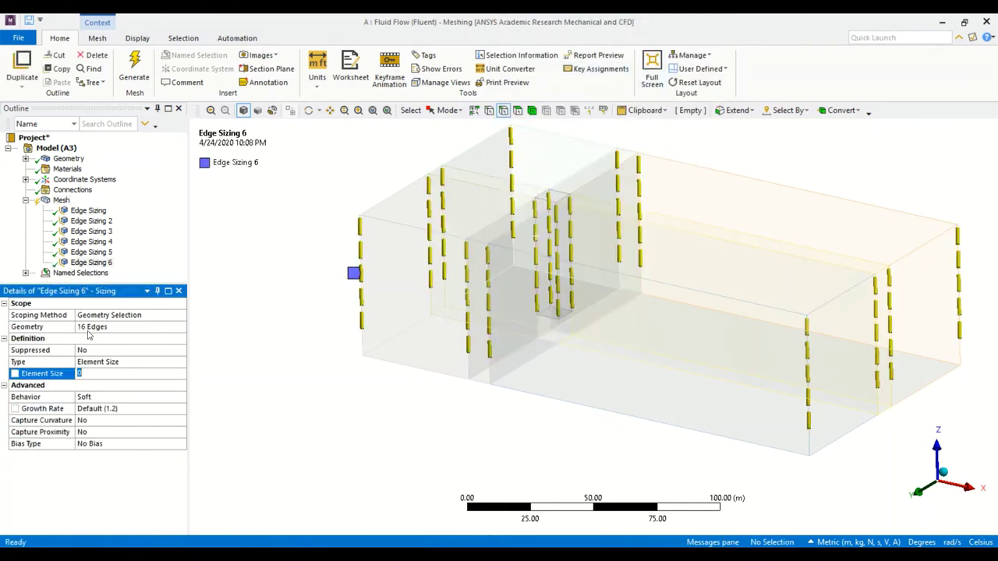
Switch Edge Sizing 6 to Number of Divisions and set 20 divisions
{"action": "left_click", "coordinate": [180, 365]}
{"action": "left_click", "coordinate": [180, 364]}
{"action": "left_click", "coordinate": [109, 380]}
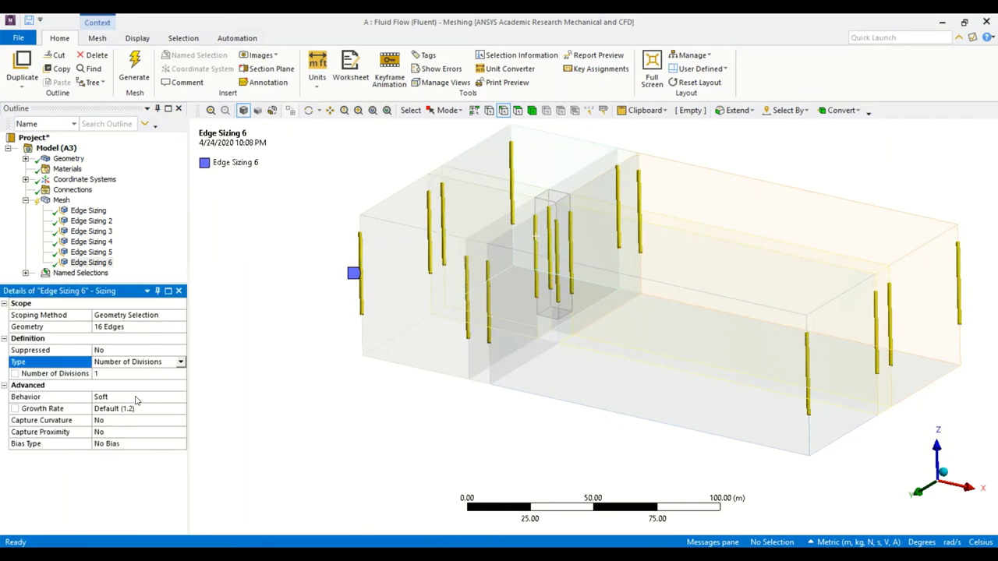
{"action": "left_click", "coordinate": [110, 375]}
{"action": "type", "text": "20"}
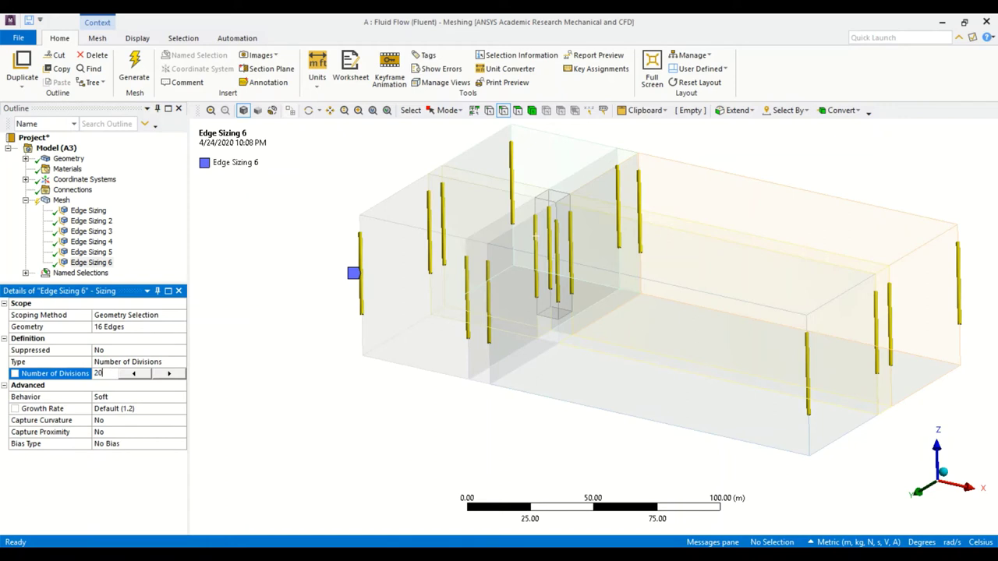
{"action": "key", "text": "Return"}
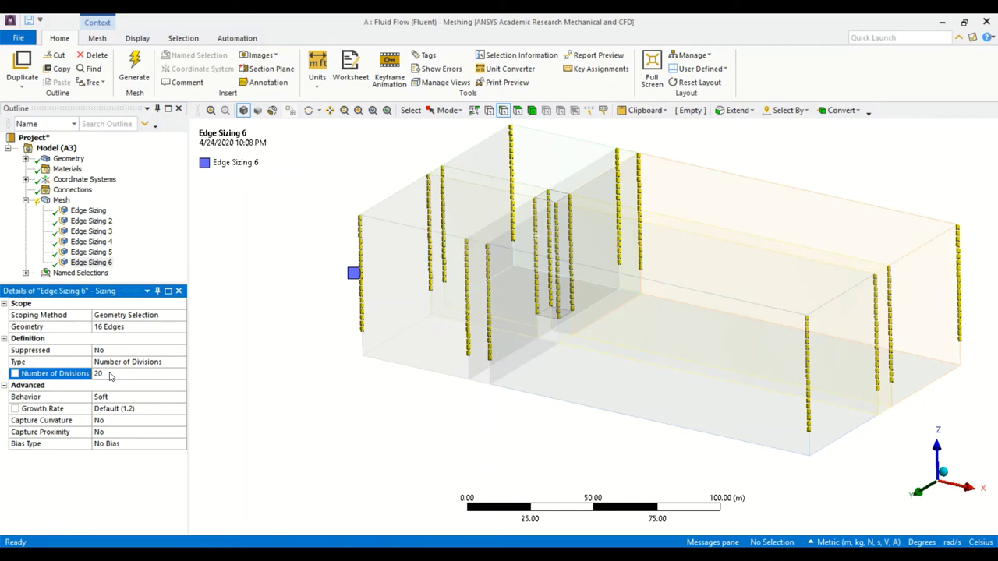
Apply a Smooth Transition bias with growth rate 1.2 to Edge Sizing 6
{"action": "left_click", "coordinate": [165, 448]}
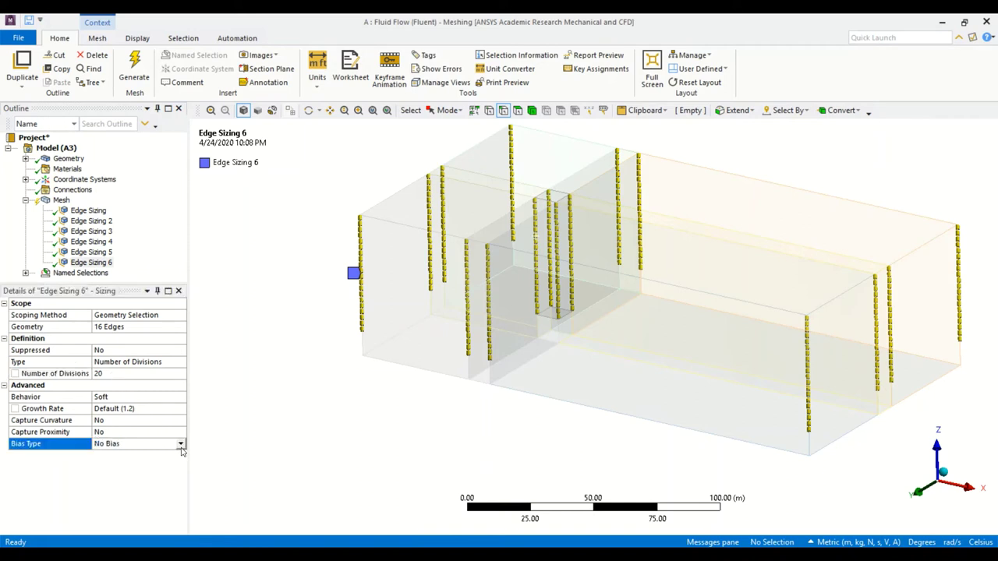
{"action": "left_click", "coordinate": [180, 445]}
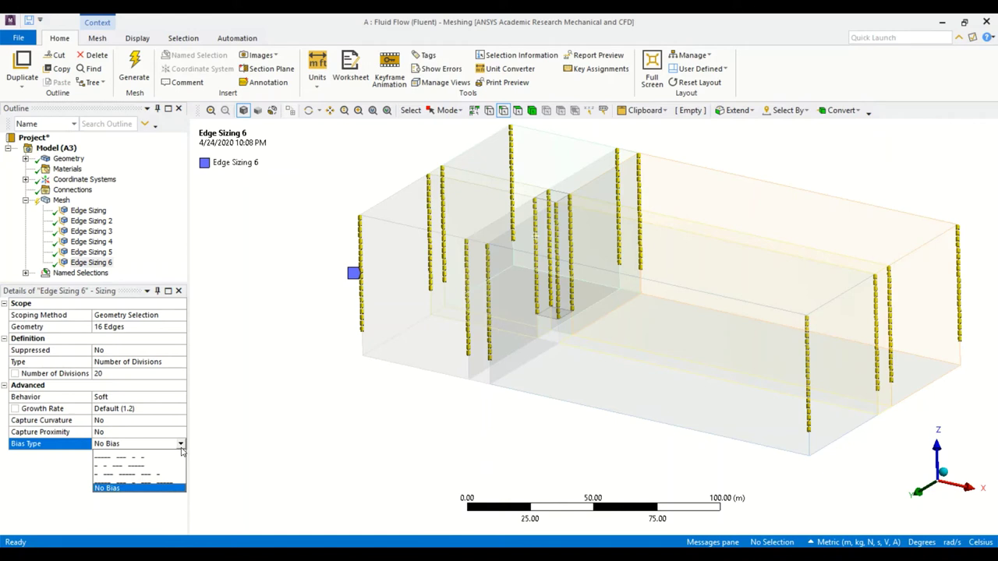
{"action": "left_click", "coordinate": [179, 457]}
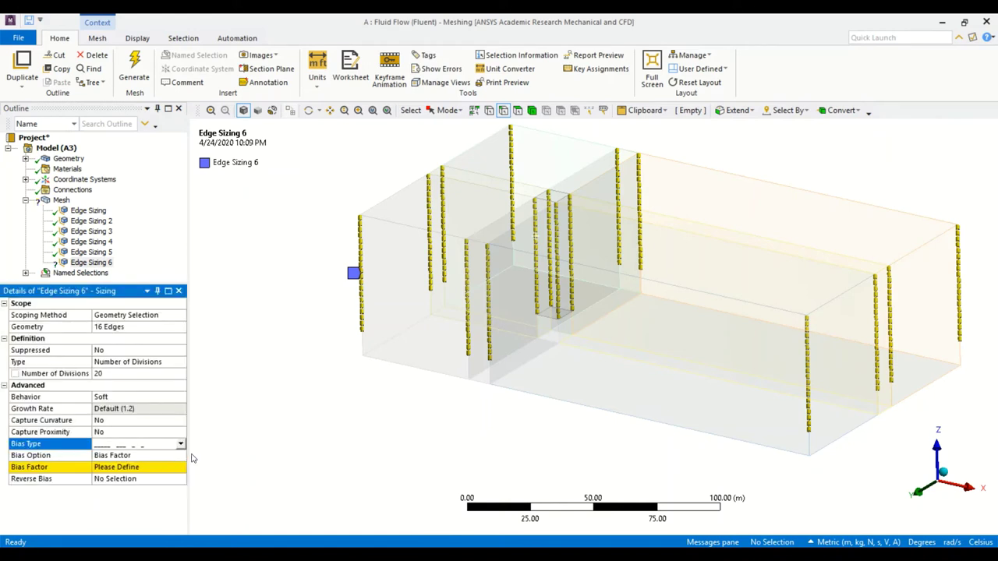
{"action": "left_click", "coordinate": [180, 455]}
{"action": "left_click", "coordinate": [180, 457]}
{"action": "left_click", "coordinate": [167, 475]}
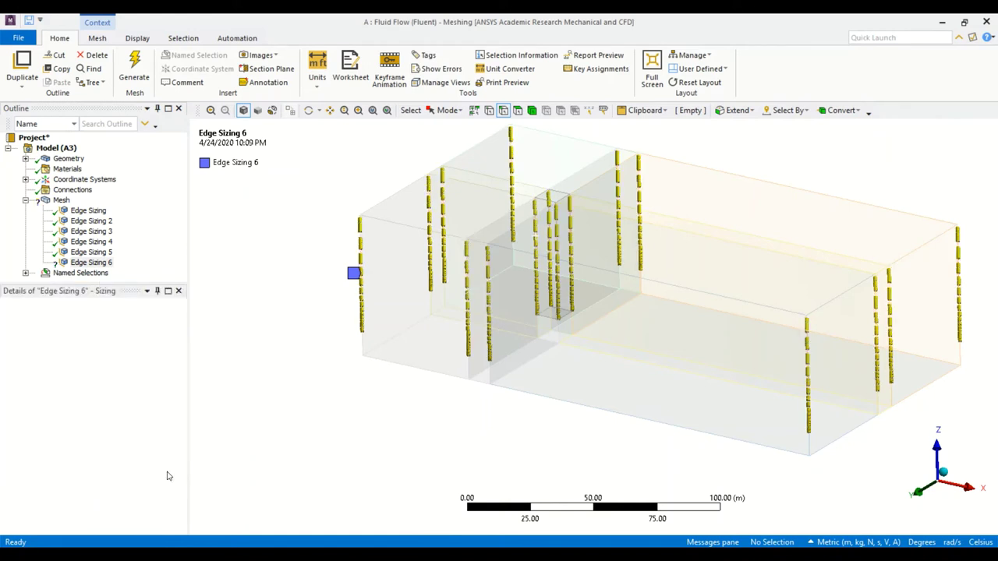
{"action": "left_click", "coordinate": [128, 466]}
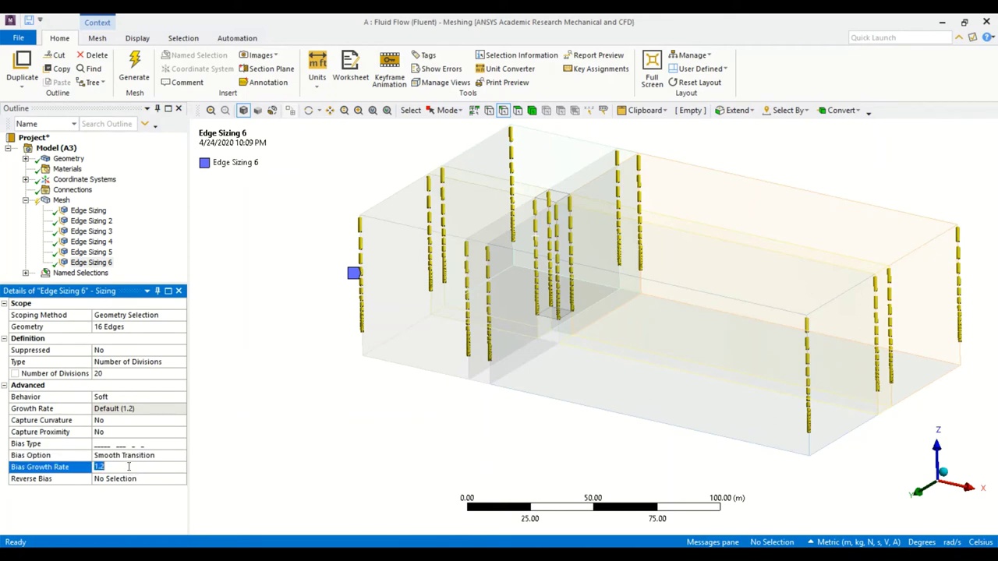
{"action": "left_click", "coordinate": [369, 390]}
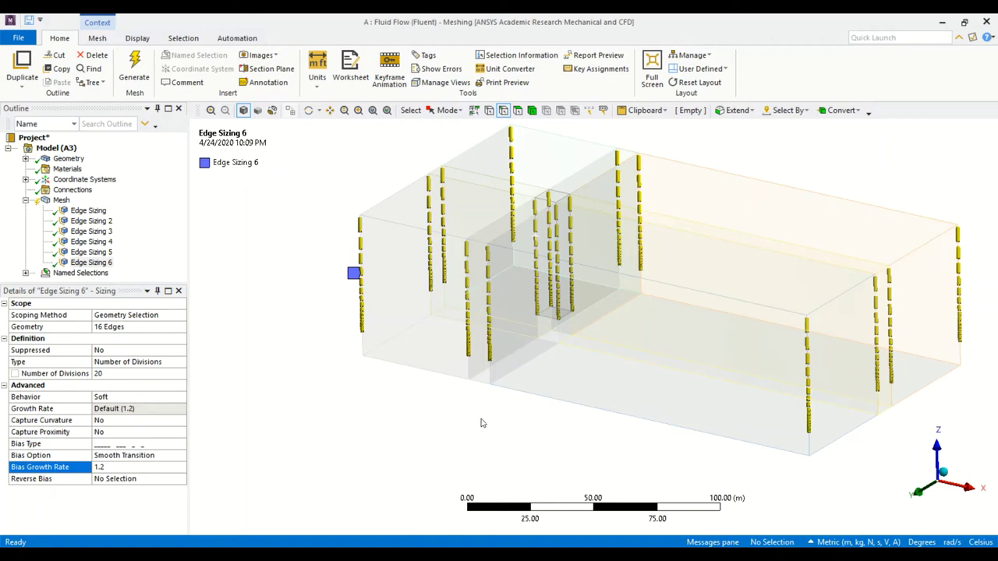
Select the Mesh node so the overall mesh defaults replace the Edge Sizing 6 details
{"action": "middle_click_drag", "start_coordinate": [479, 419], "coordinate": [394, 477]}
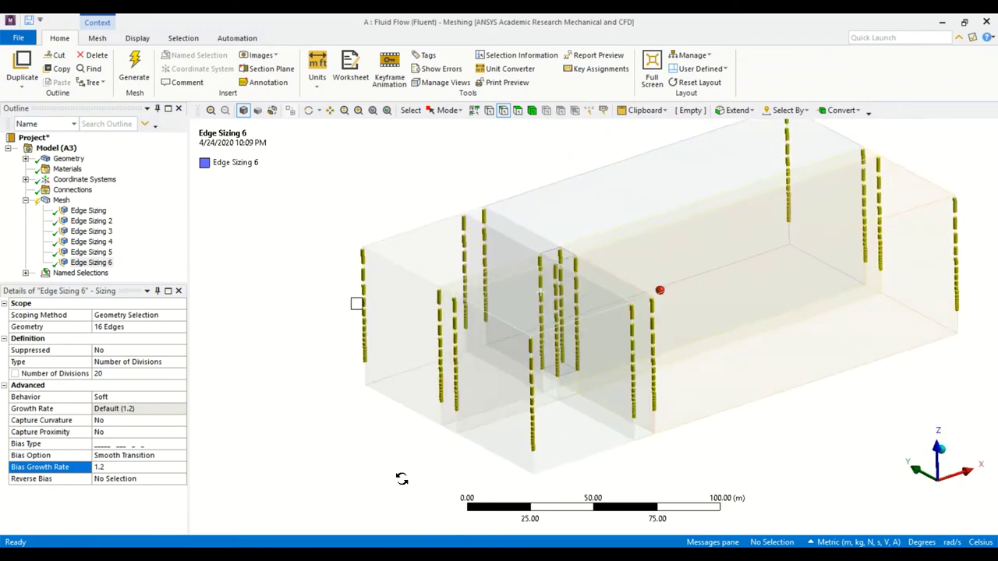
{"action": "left_click", "coordinate": [61, 201]}
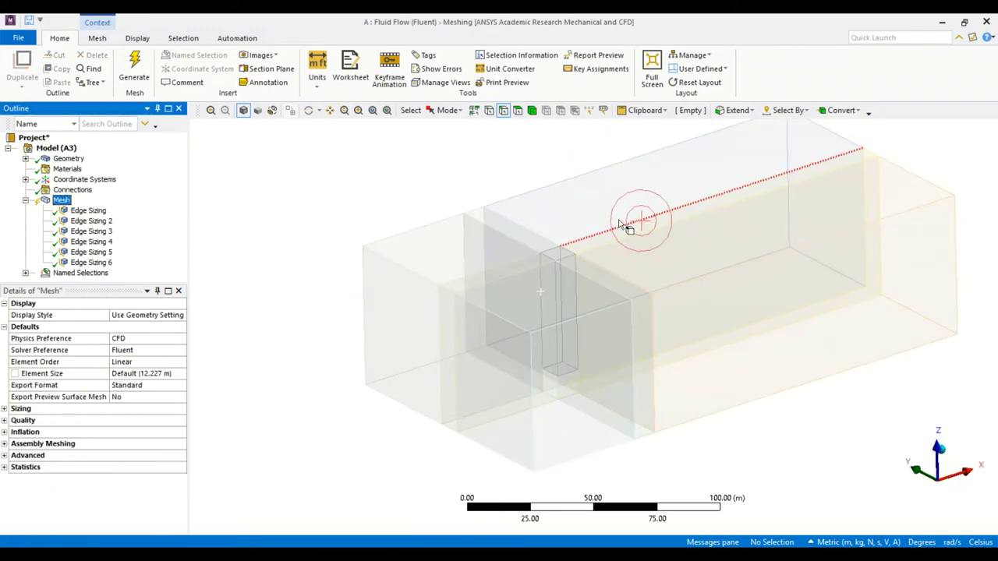
{"action": "middle_click_drag", "start_coordinate": [630, 216], "coordinate": [608, 212]}
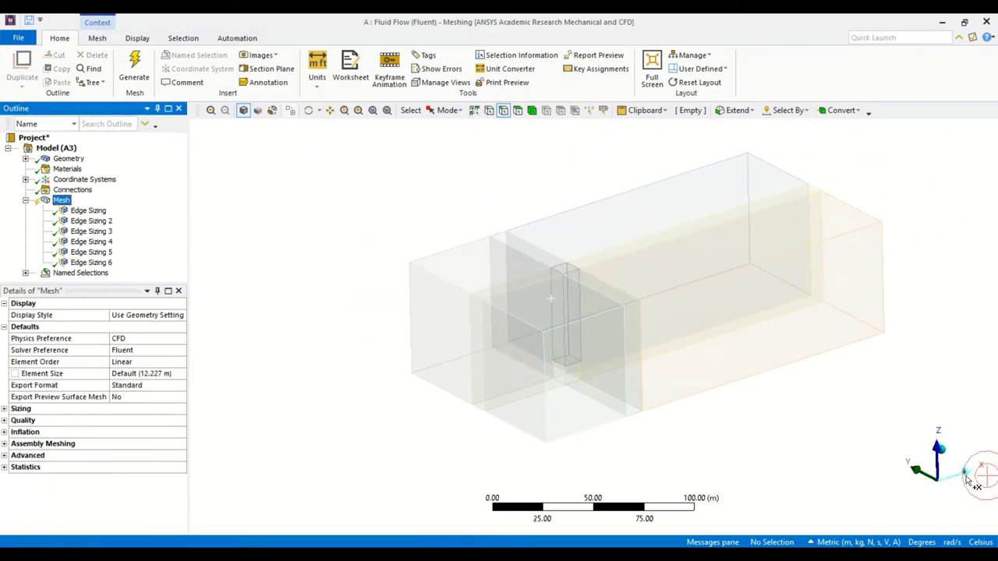
{"action": "middle_click_drag", "start_coordinate": [432, 395], "coordinate": [621, 461]}
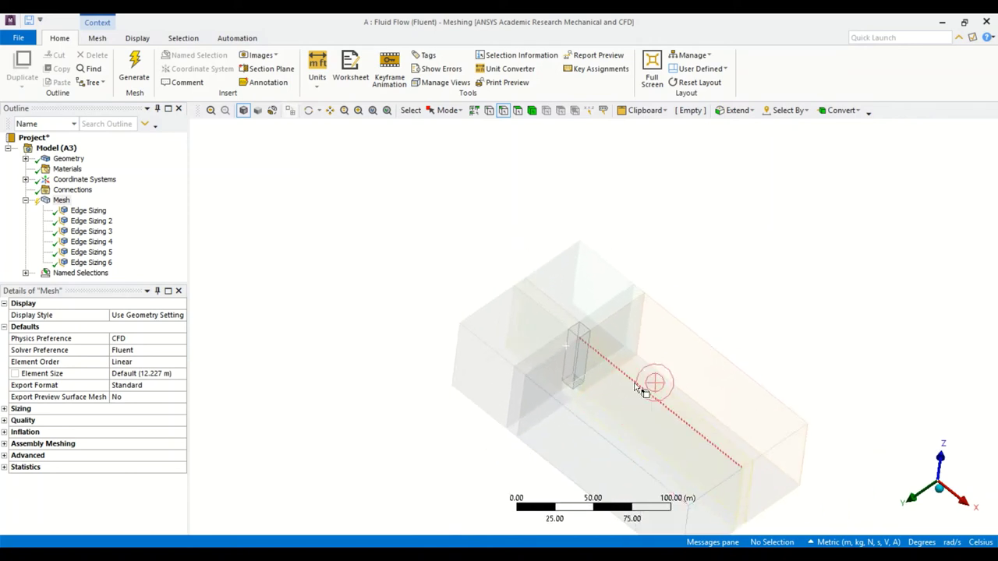
{"action": "scroll", "coordinate": [629, 390], "scroll_direction": "up", "scroll_amount": 2}
Switch the selection filter from edges to faces
{"action": "middle_click_drag", "start_coordinate": [622, 388], "coordinate": [549, 210], "text": "ctrl"}
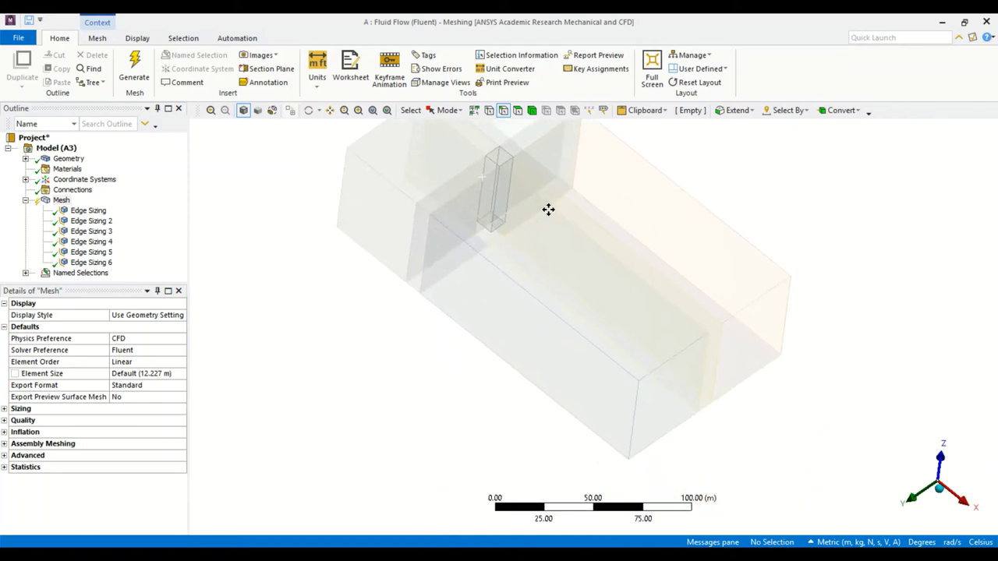
{"action": "scroll", "coordinate": [485, 167], "scroll_direction": "up", "scroll_amount": 4}
{"action": "mouse_move", "coordinate": [493, 193]}
{"action": "middle_mouse_down", "text": "ctrl"}
{"action": "mouse_move", "coordinate": [579, 375]}
{"action": "mouse_move", "coordinate": [615, 389]}
{"action": "middle_mouse_up", "text": "ctrl"}
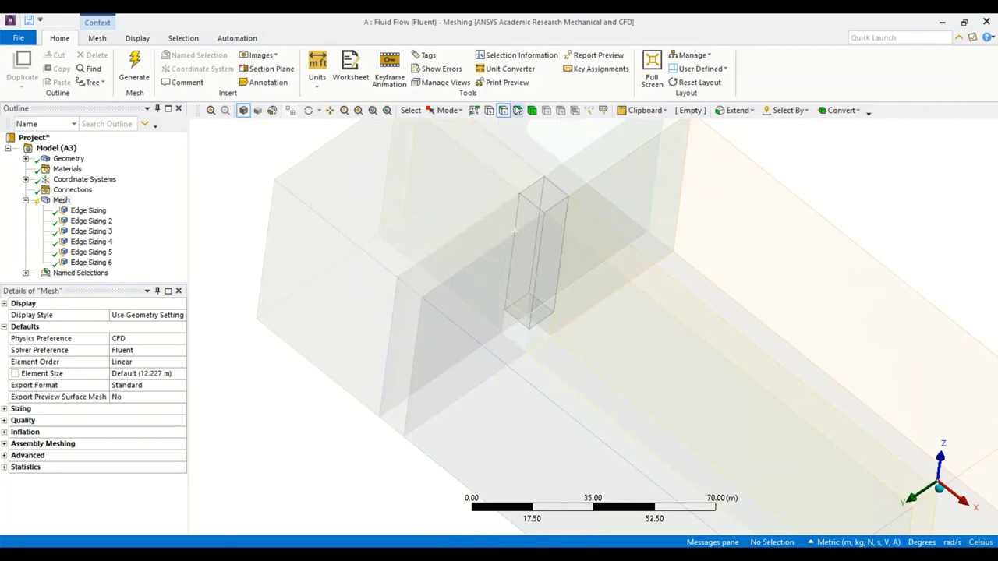
{"action": "left_click", "coordinate": [518, 111]}
{"action": "scroll", "coordinate": [503, 160], "scroll_direction": "down", "scroll_amount": 3}
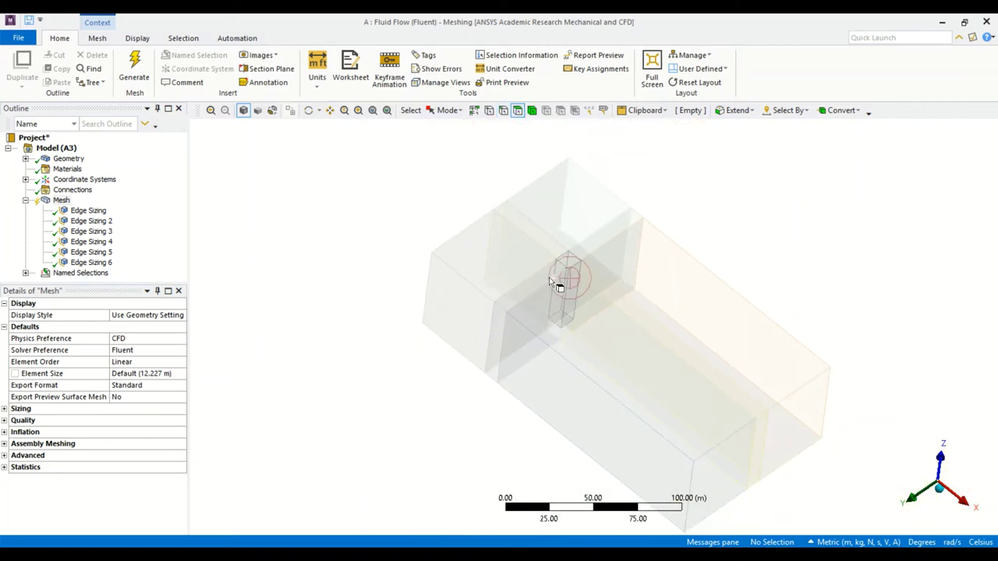
Select the nine horizontal floor faces, 23100 m² total, including the small square face
{"action": "left_click", "coordinate": [553, 269]}
{"action": "left_click", "coordinate": [529, 303], "text": "ctrl"}
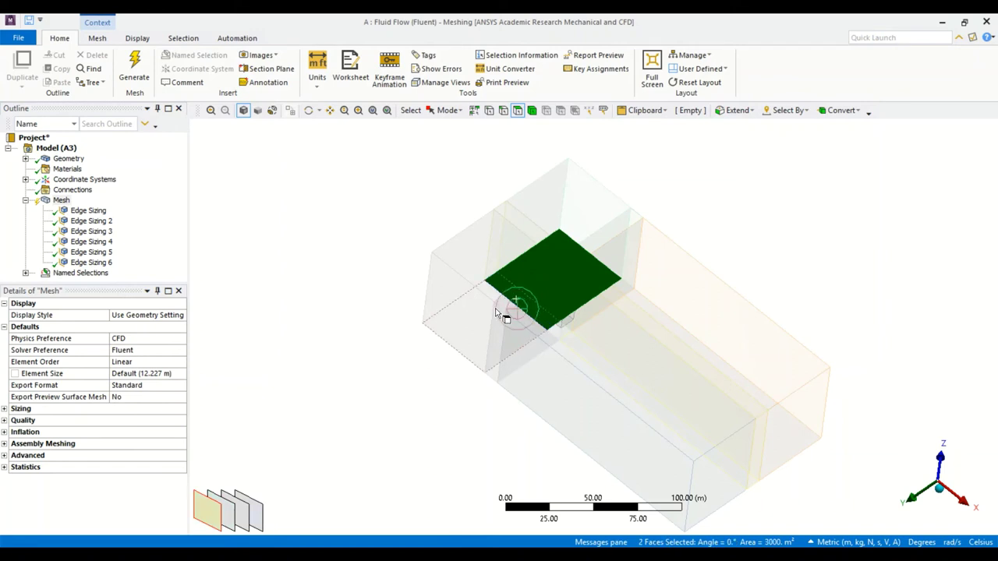
{"action": "left_click", "coordinate": [507, 312], "text": "ctrl"}
{"action": "left_click", "coordinate": [549, 388], "text": "ctrl"}
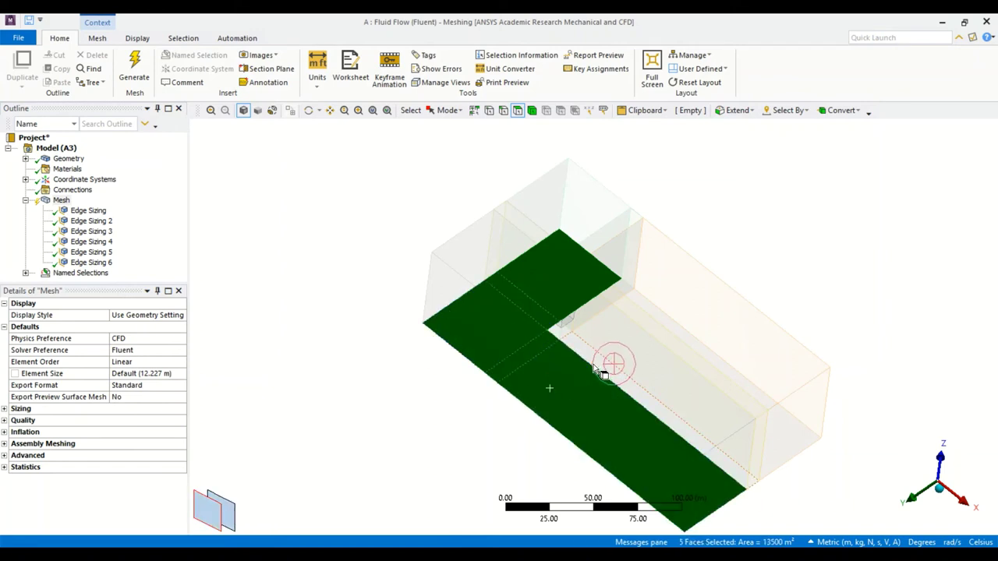
{"action": "left_click", "coordinate": [594, 362], "text": "ctrl"}
{"action": "left_click", "coordinate": [617, 353], "text": "ctrl"}
{"action": "left_click", "coordinate": [585, 313], "text": "ctrl"}
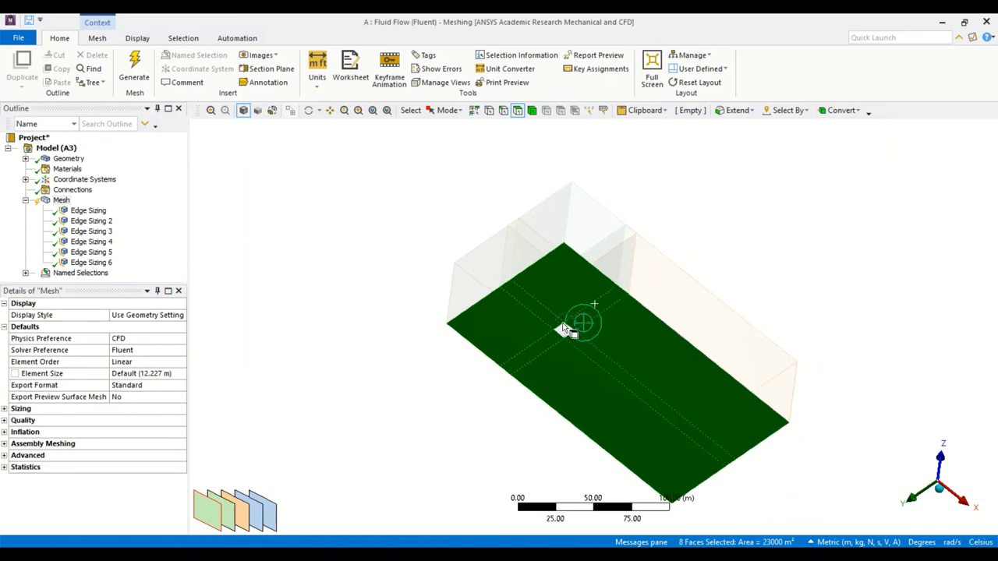
{"action": "scroll", "coordinate": [561, 335], "scroll_direction": "up", "scroll_amount": 3}
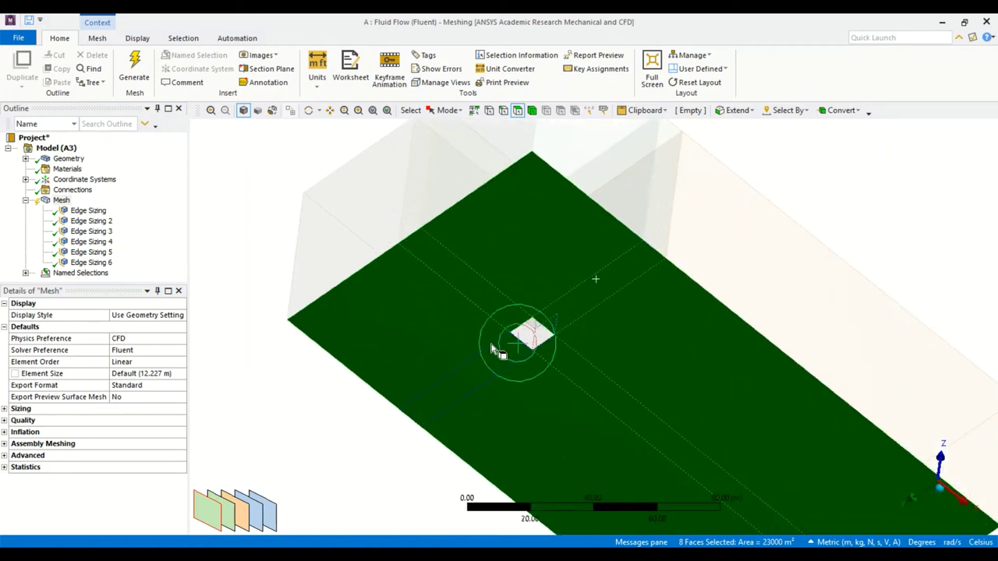
{"action": "middle_click_drag", "start_coordinate": [535, 327], "coordinate": [545, 343]}
{"action": "left_click", "coordinate": [530, 340], "text": "ctrl"}
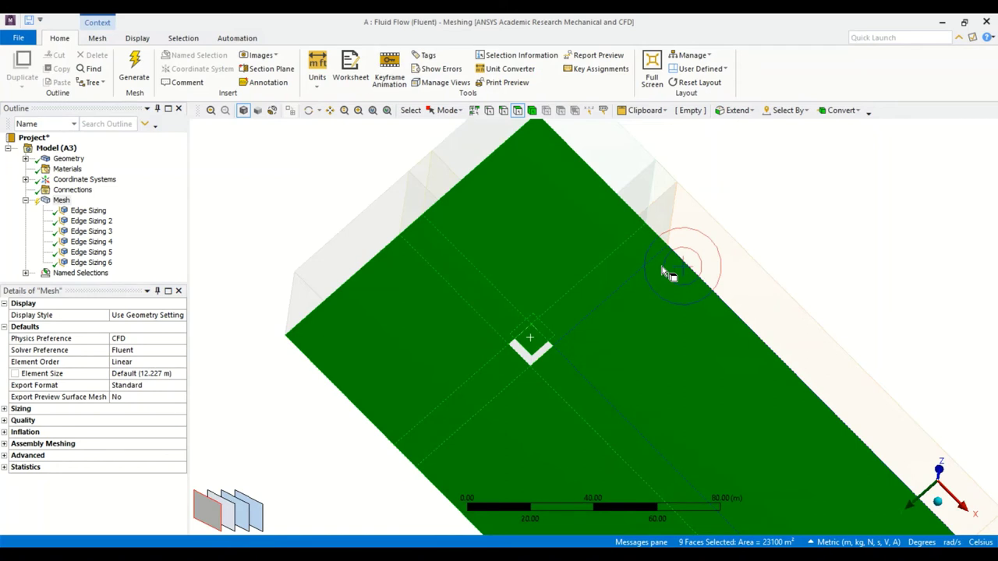
{"action": "scroll", "coordinate": [669, 273], "scroll_direction": "down", "scroll_amount": 2}
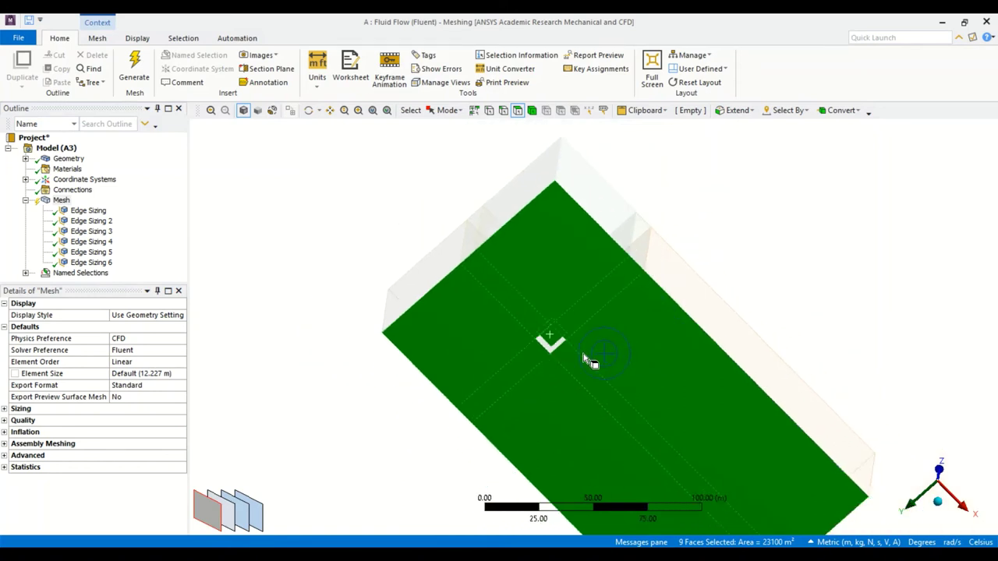
{"action": "middle_click_drag", "start_coordinate": [585, 359], "coordinate": [601, 396]}
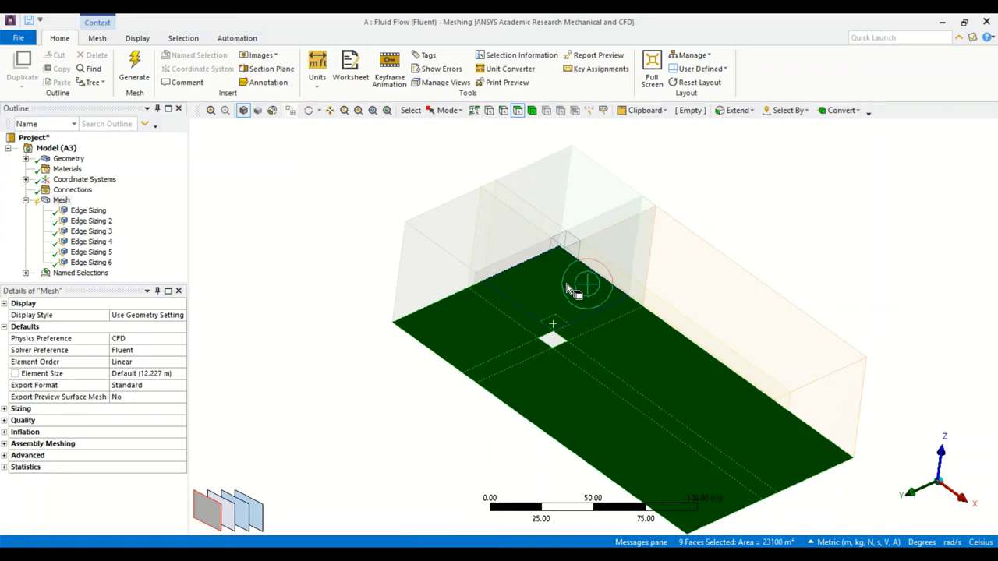
Insert a Face Meshing control on the nine picked floor faces
{"action": "right_click", "coordinate": [568, 287]}
{"action": "mouse_move", "coordinate": [728, 27]}
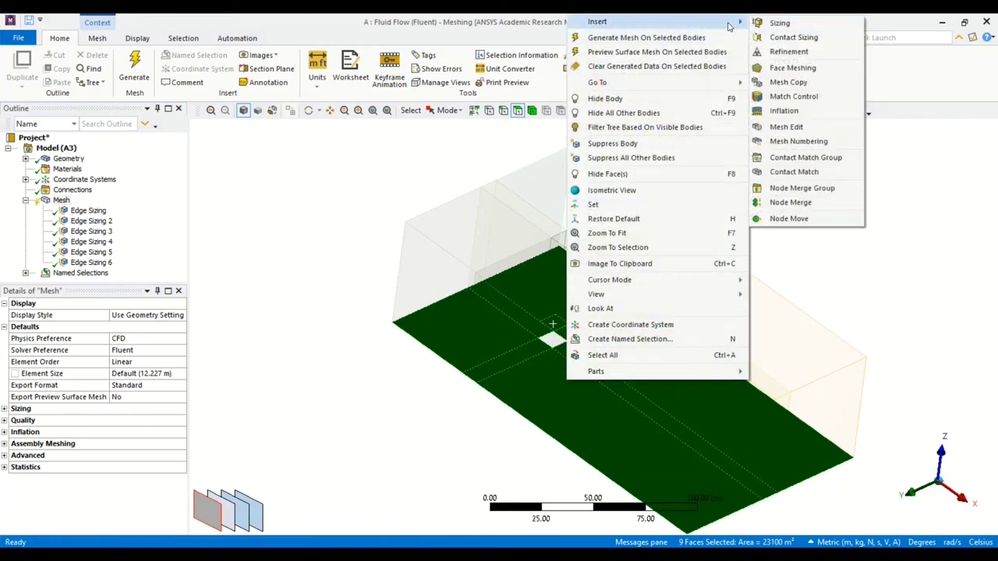
{"action": "left_click", "coordinate": [812, 71]}
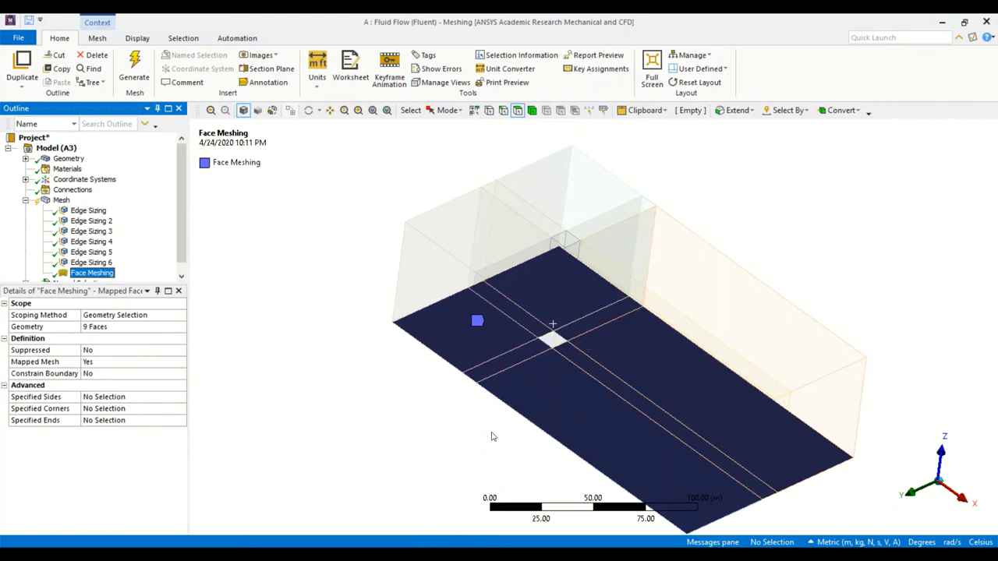
Switch the selection filter to Body
{"action": "middle_click_drag", "start_coordinate": [495, 434], "coordinate": [525, 363]}
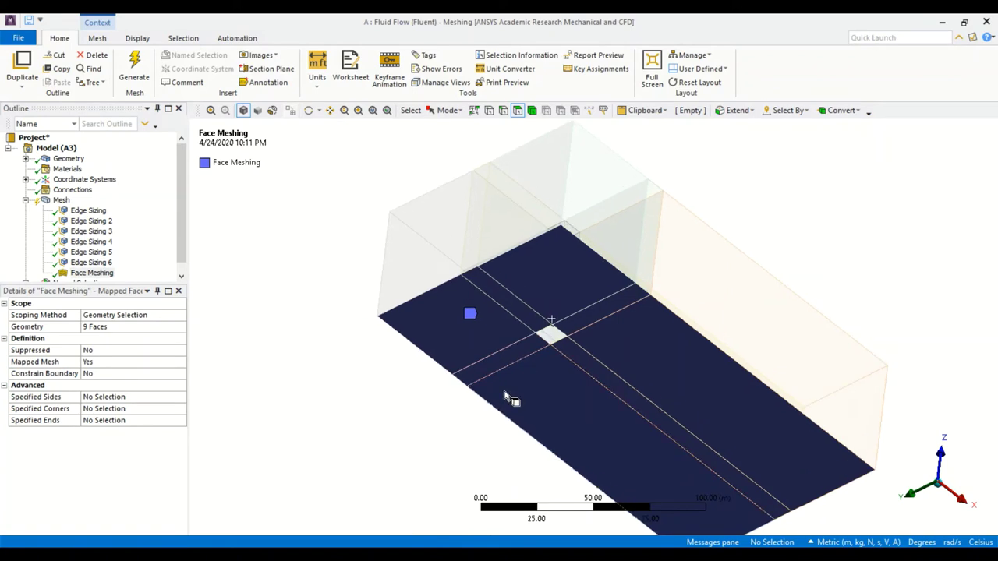
{"action": "middle_click_drag", "start_coordinate": [594, 394], "coordinate": [545, 389]}
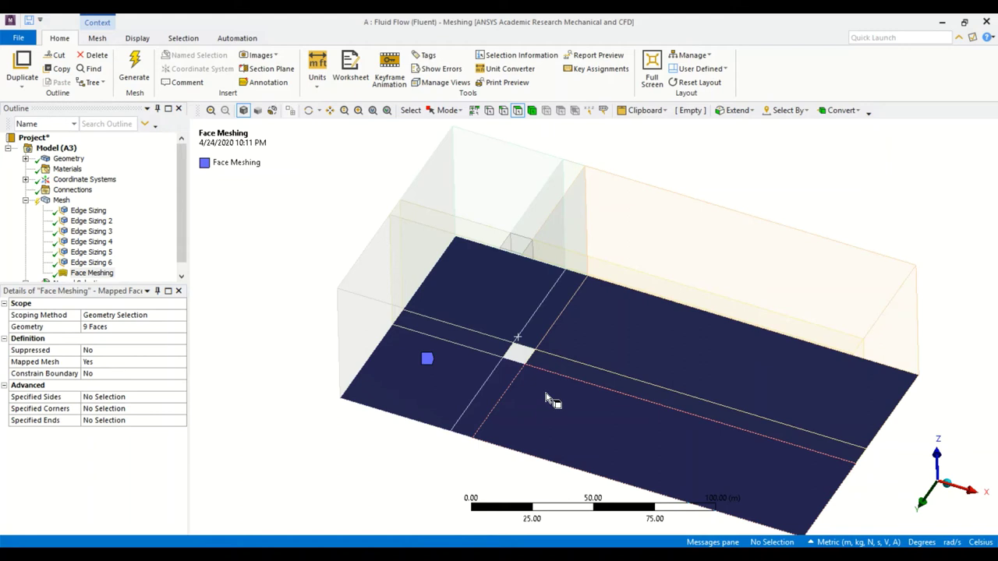
{"action": "left_click", "coordinate": [532, 110]}
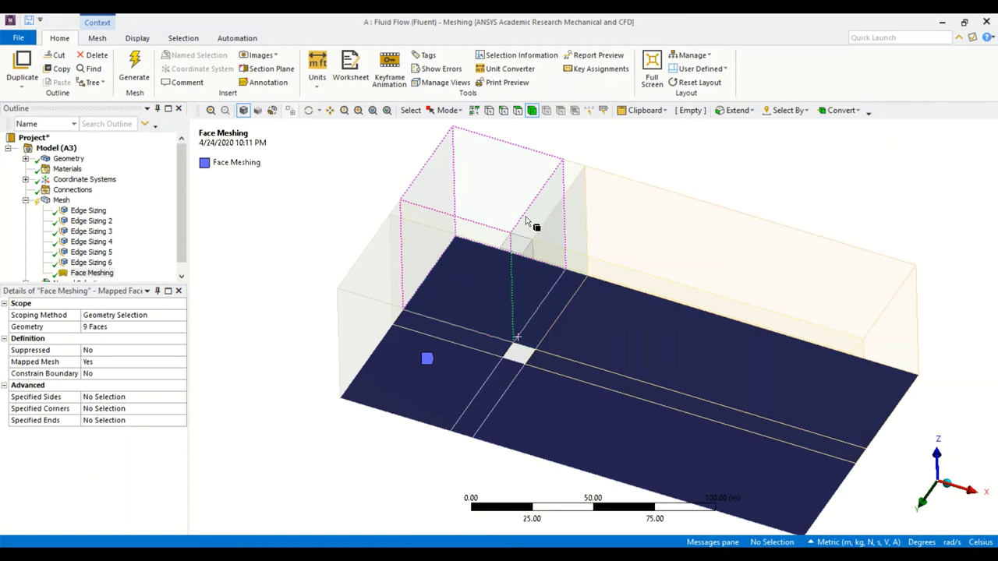
Select all 8 bodies of the fluid domain
{"action": "left_click", "coordinate": [529, 224]}
{"action": "left_click", "coordinate": [584, 229], "text": "ctrl"}
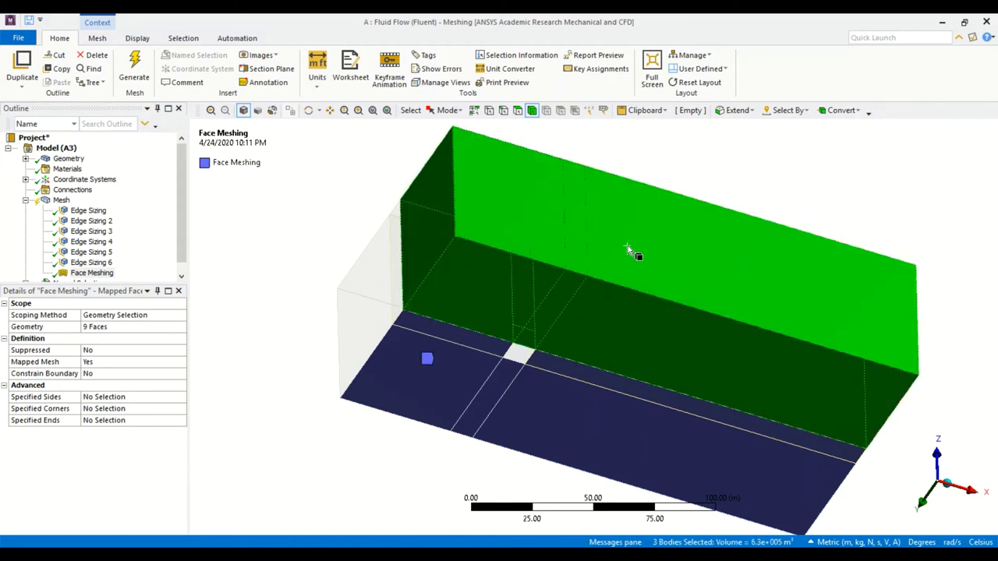
{"action": "left_click", "coordinate": [632, 393], "text": "ctrl"}
{"action": "left_click", "coordinate": [604, 436], "text": "ctrl"}
{"action": "left_click", "coordinate": [463, 403], "text": "ctrl"}
{"action": "left_click", "coordinate": [462, 394], "text": "ctrl"}
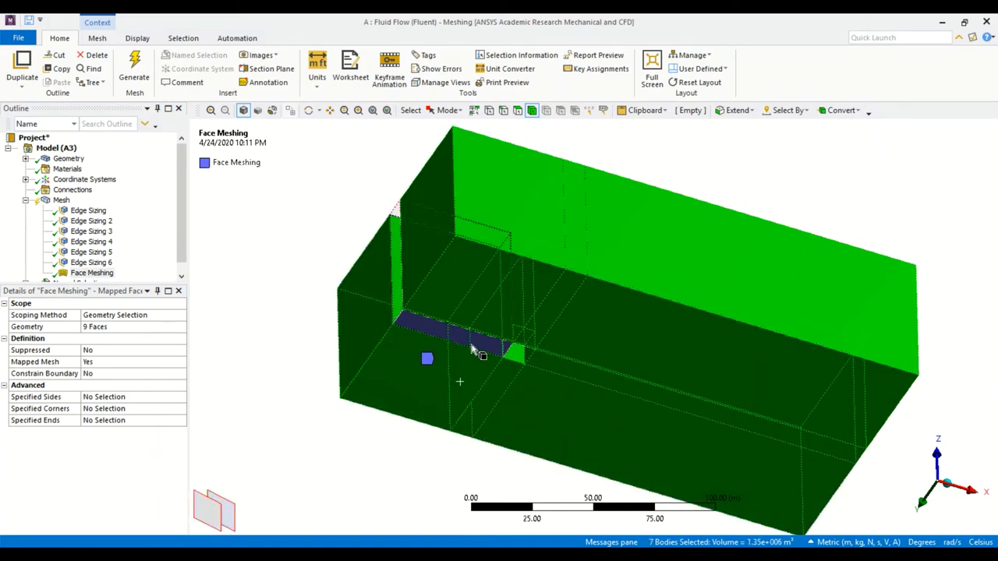
{"action": "left_click", "coordinate": [471, 347], "text": "ctrl"}
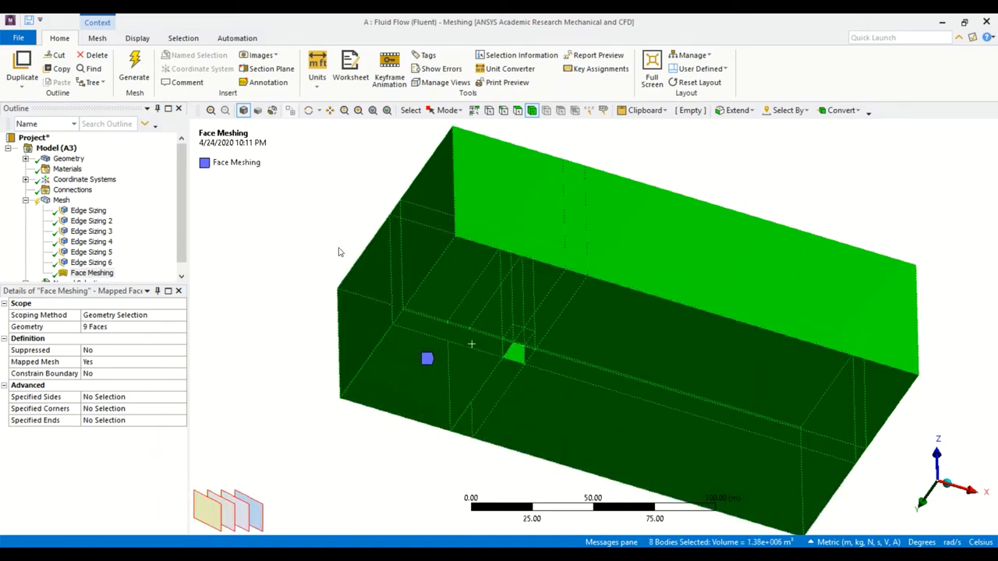
{"action": "middle_click_drag", "start_coordinate": [349, 323], "coordinate": [374, 290]}
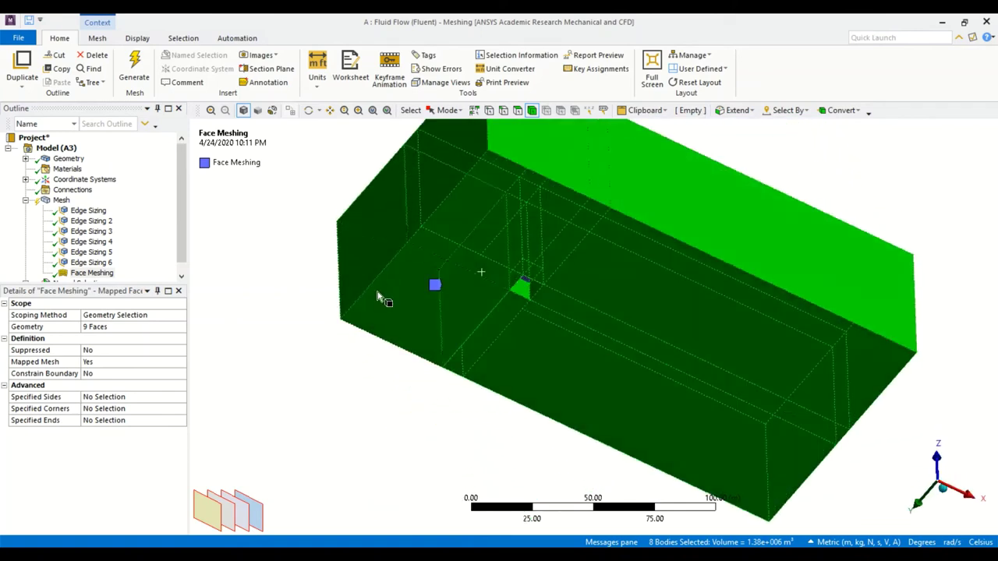
Insert a Method mesh control on the 8 selected bodies
{"action": "right_click", "coordinate": [678, 197]}
{"action": "mouse_move", "coordinate": [769, 187]}
{"action": "left_click", "coordinate": [881, 187]}
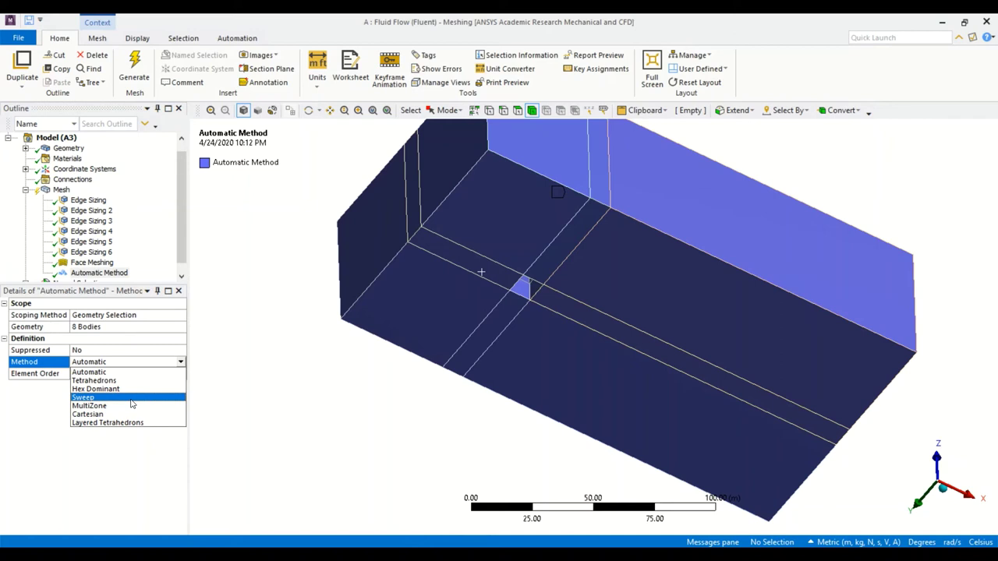
Set the method to Sweep with Src/Trg Selection as Manual Source and Target
{"action": "left_click", "coordinate": [131, 399]}
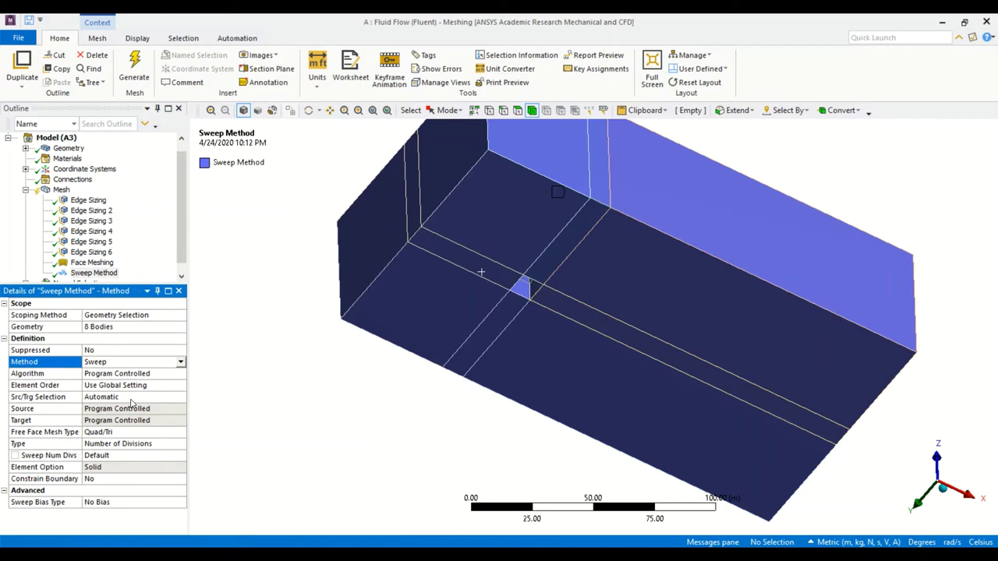
{"action": "left_click", "coordinate": [179, 397]}
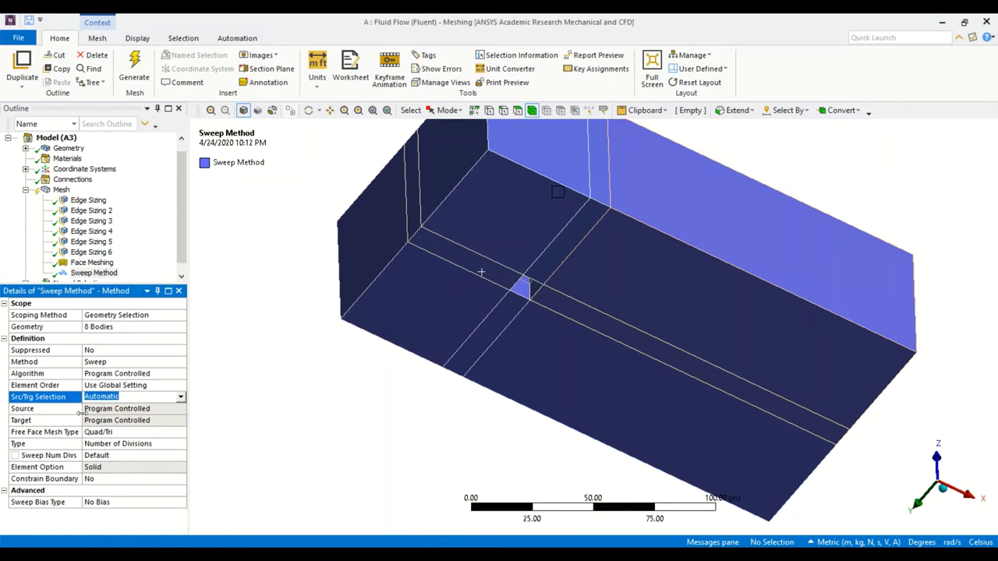
{"action": "left_click", "coordinate": [179, 398]}
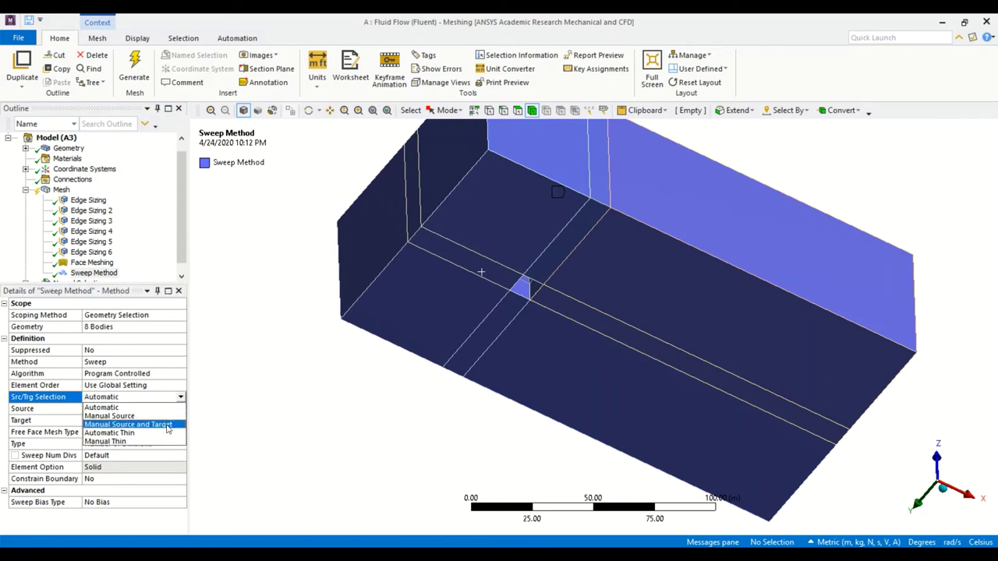
{"action": "left_click", "coordinate": [166, 426]}
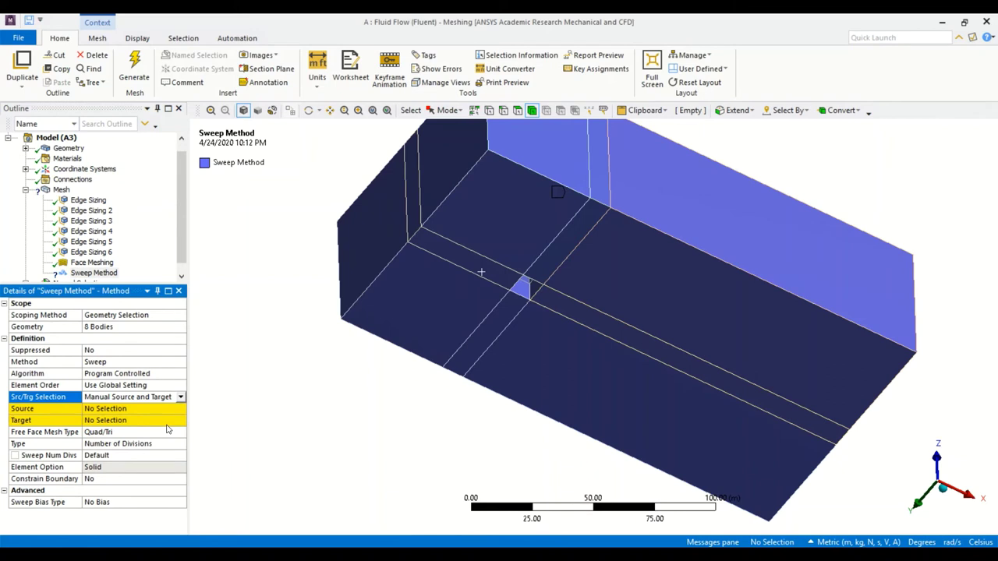
Pick the 8 floor faces as the sweep Source and apply them
{"action": "left_click", "coordinate": [125, 410]}
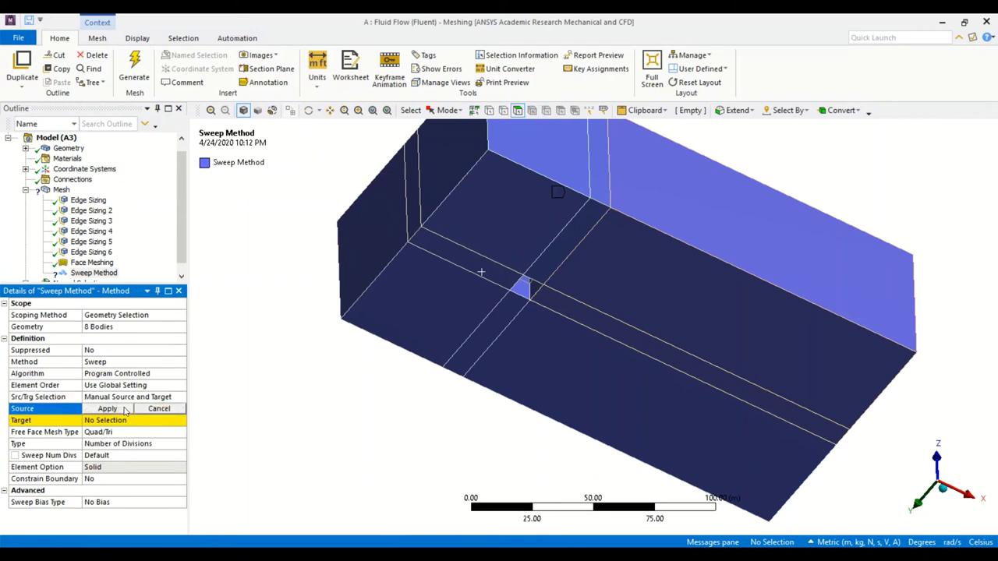
{"action": "left_click", "coordinate": [515, 209], "text": "ctrl"}
{"action": "left_click", "coordinate": [476, 269], "text": "ctrl"}
{"action": "left_click", "coordinate": [483, 308], "text": "ctrl"}
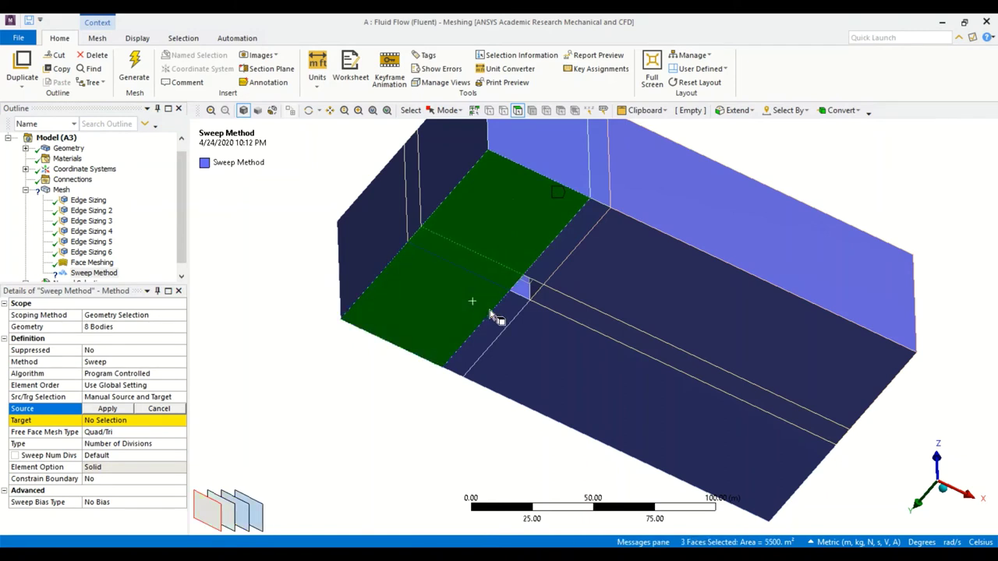
{"action": "left_click", "coordinate": [581, 296], "text": "ctrl"}
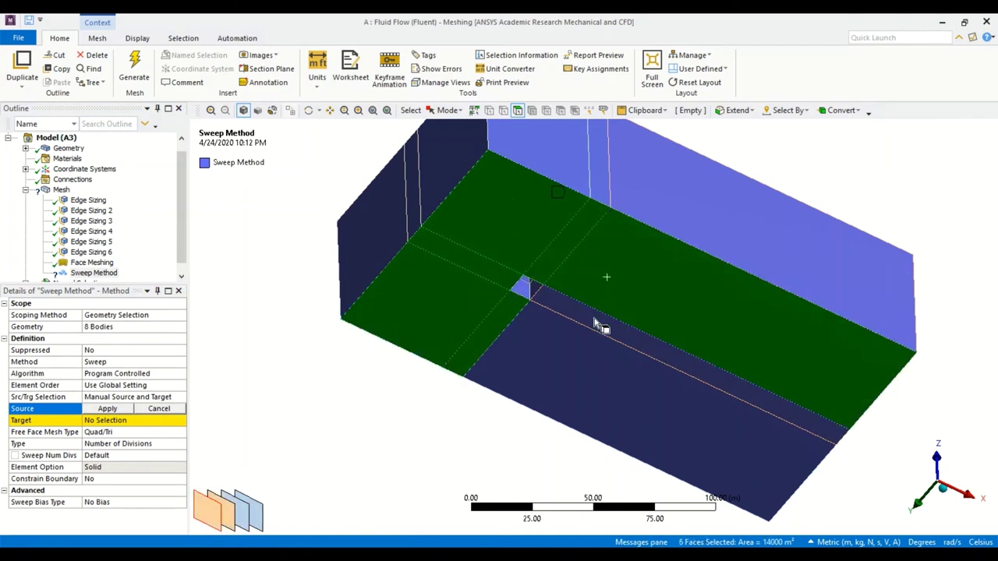
{"action": "left_click", "coordinate": [593, 320], "text": "ctrl"}
{"action": "left_click", "coordinate": [564, 350], "text": "ctrl"}
{"action": "left_click", "coordinate": [107, 409]}
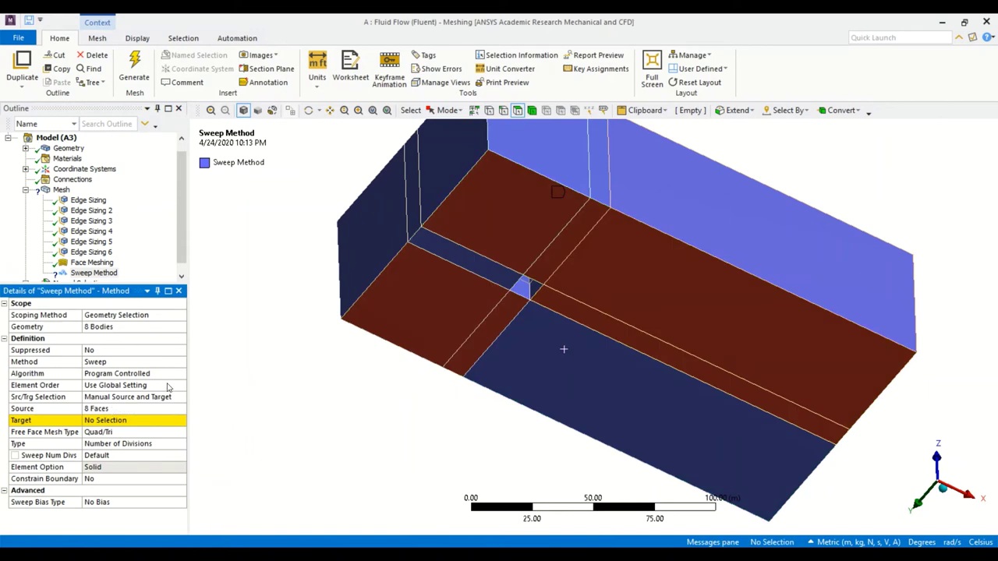
Reopen and review the 8 source faces from different viewing angles
{"action": "left_click", "coordinate": [113, 410]}
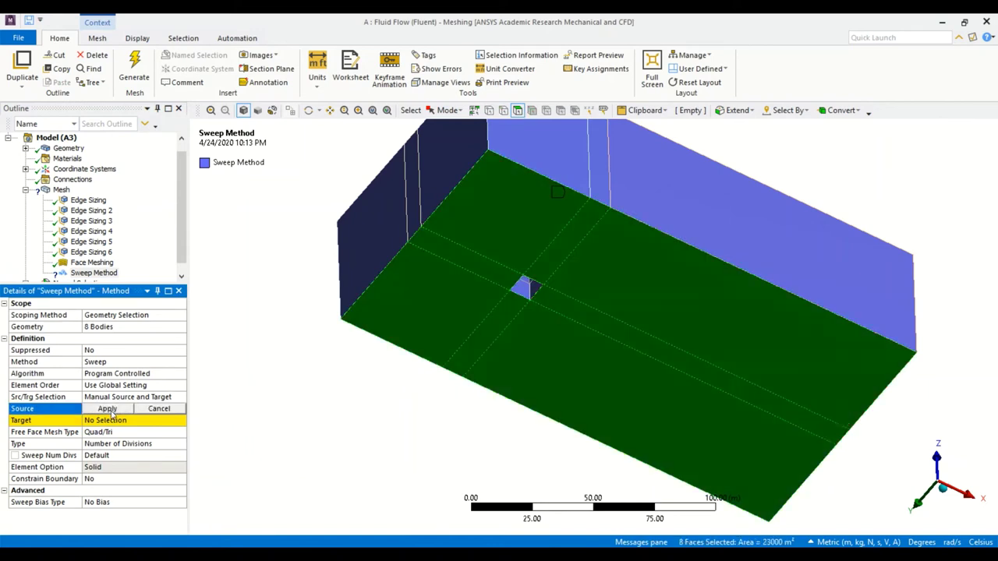
{"action": "left_click", "coordinate": [108, 409]}
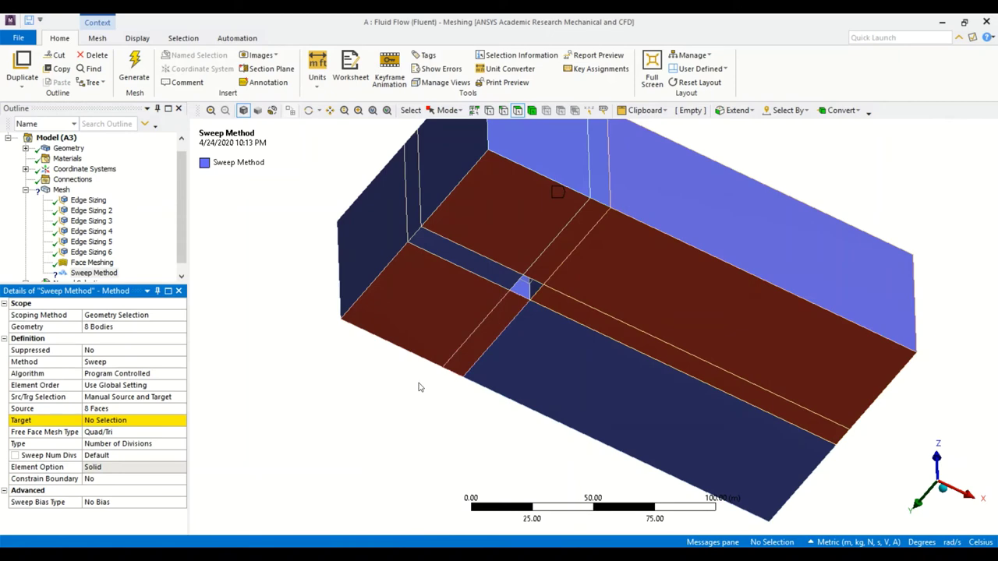
{"action": "middle_click_drag", "start_coordinate": [396, 401], "coordinate": [386, 421]}
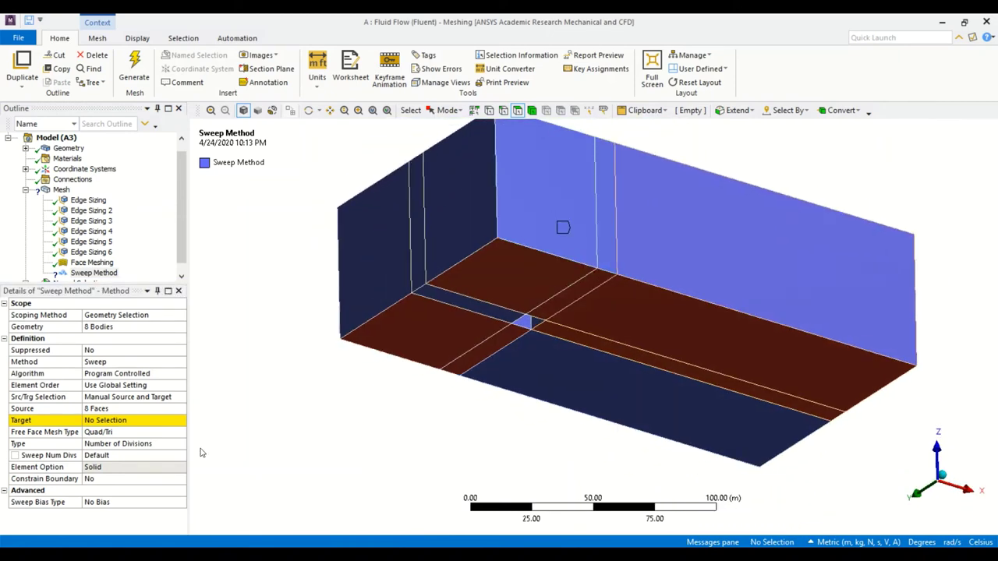
{"action": "left_click", "coordinate": [121, 410]}
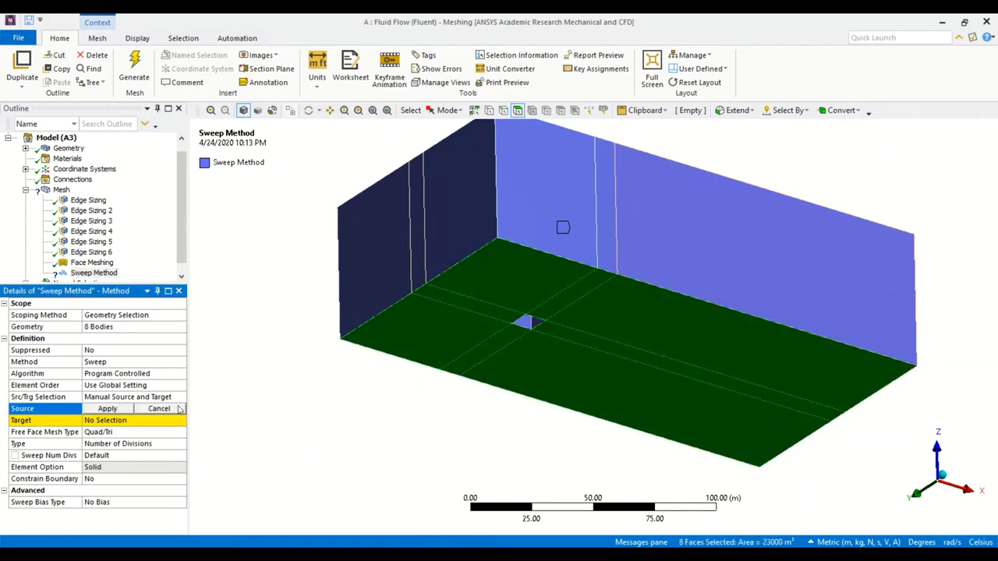
{"action": "left_click", "coordinate": [433, 405]}
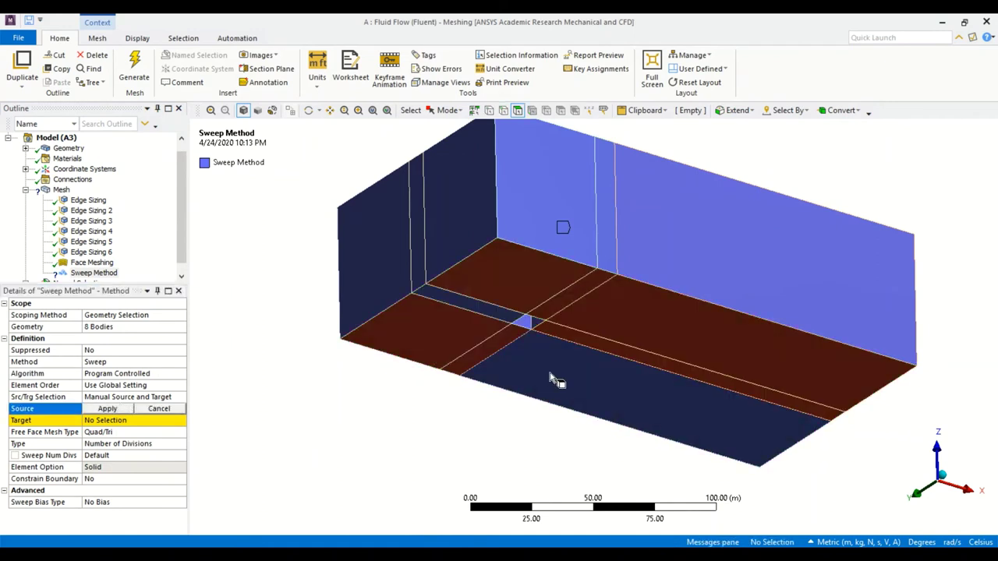
{"action": "left_click", "coordinate": [116, 409]}
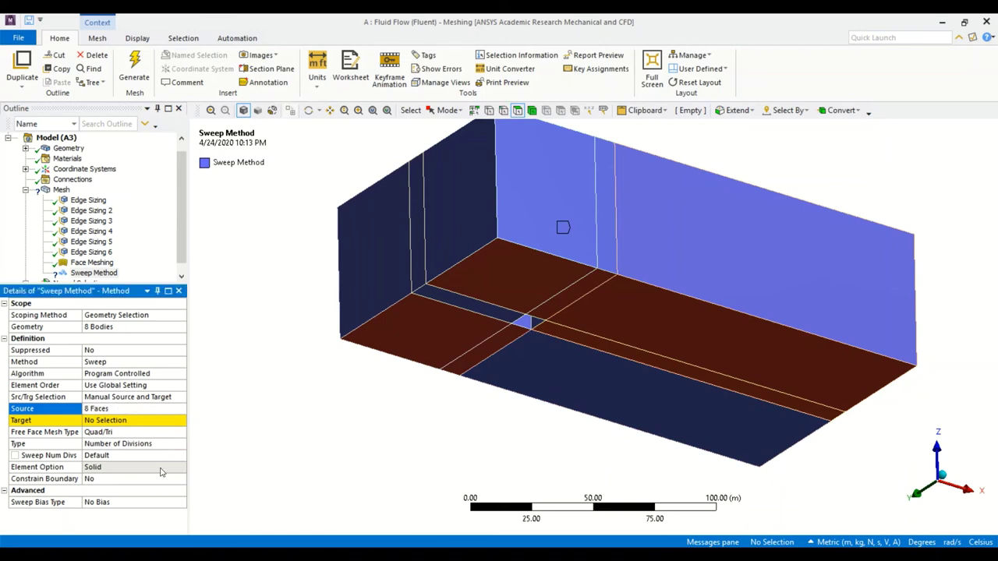
{"action": "left_click", "coordinate": [121, 411]}
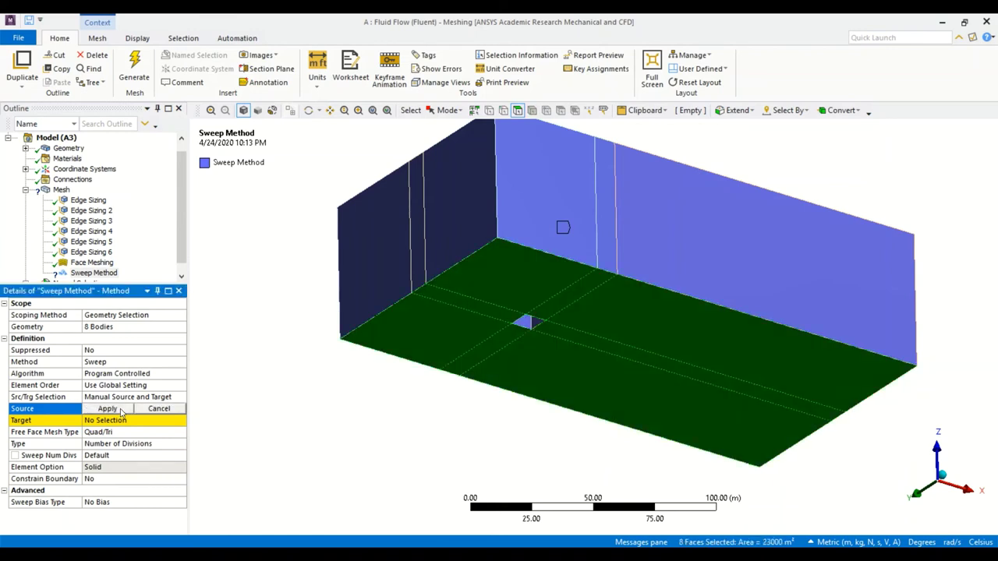
{"action": "mouse_move", "coordinate": [483, 407]}
{"action": "middle_mouse_down"}
{"action": "mouse_move", "coordinate": [637, 321]}
{"action": "mouse_move", "coordinate": [708, 301]}
{"action": "mouse_move", "coordinate": [537, 379]}
{"action": "mouse_move", "coordinate": [513, 319]}
{"action": "mouse_move", "coordinate": [533, 264]}
{"action": "mouse_move", "coordinate": [503, 409]}
{"action": "middle_mouse_up"}
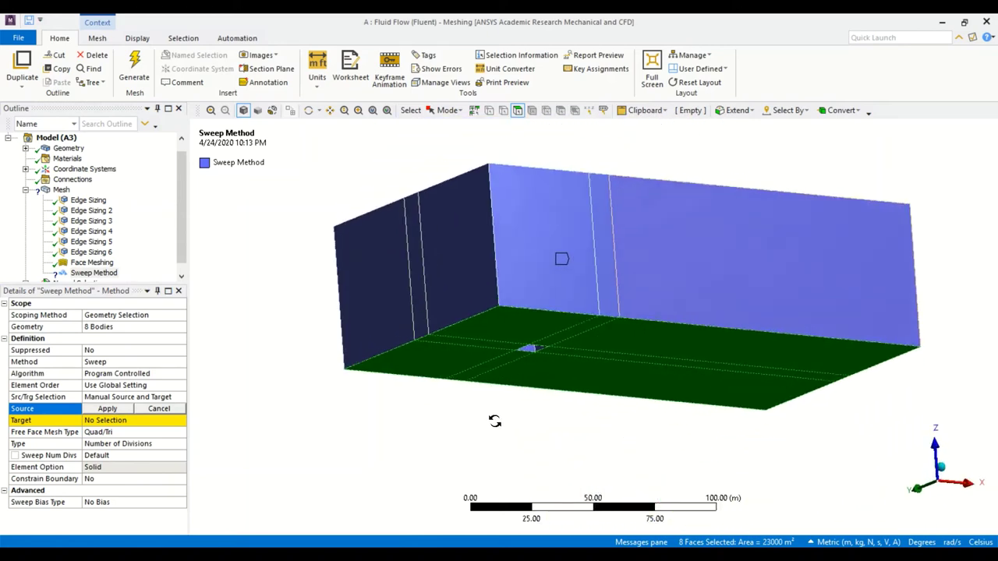
Confirm the source and set the 8 top faces as the sweep Target
{"action": "left_click", "coordinate": [107, 410]}
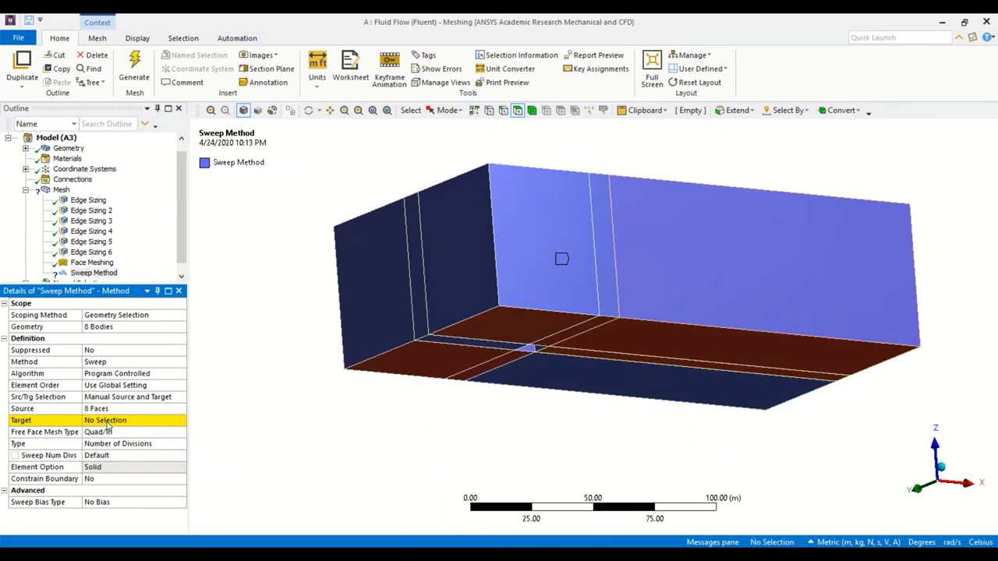
{"action": "left_click", "coordinate": [107, 422]}
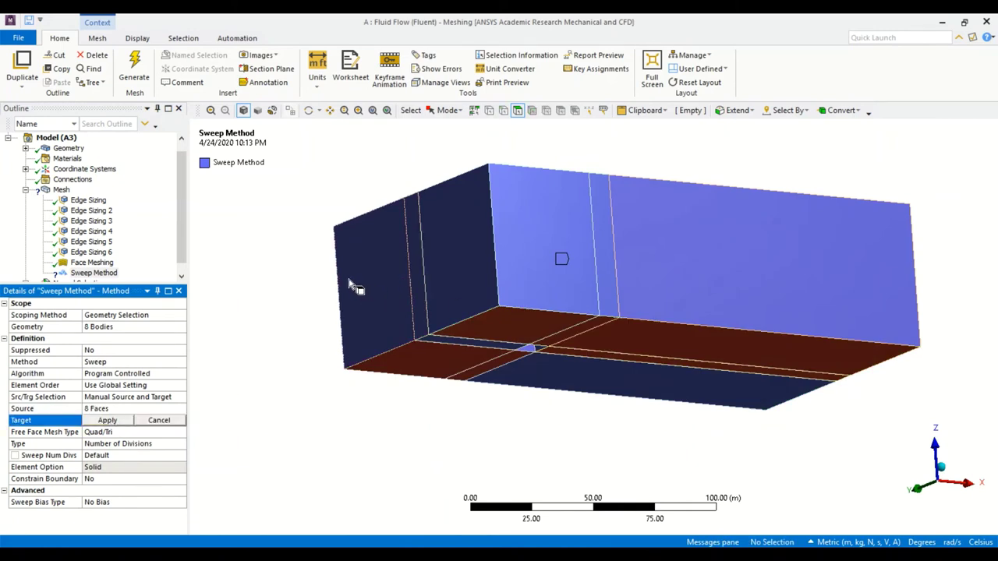
{"action": "middle_click_drag", "start_coordinate": [350, 286], "coordinate": [334, 421]}
{"action": "left_click", "coordinate": [545, 327]}
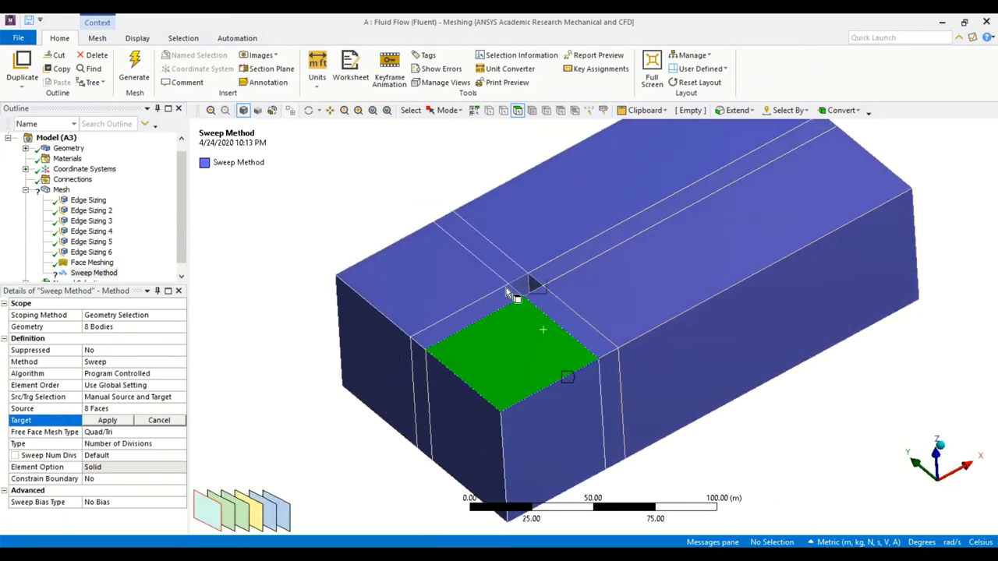
{"action": "left_click", "coordinate": [502, 283], "text": "ctrl"}
{"action": "left_click", "coordinate": [528, 278], "text": "ctrl"}
{"action": "left_click", "coordinate": [535, 278], "text": "ctrl"}
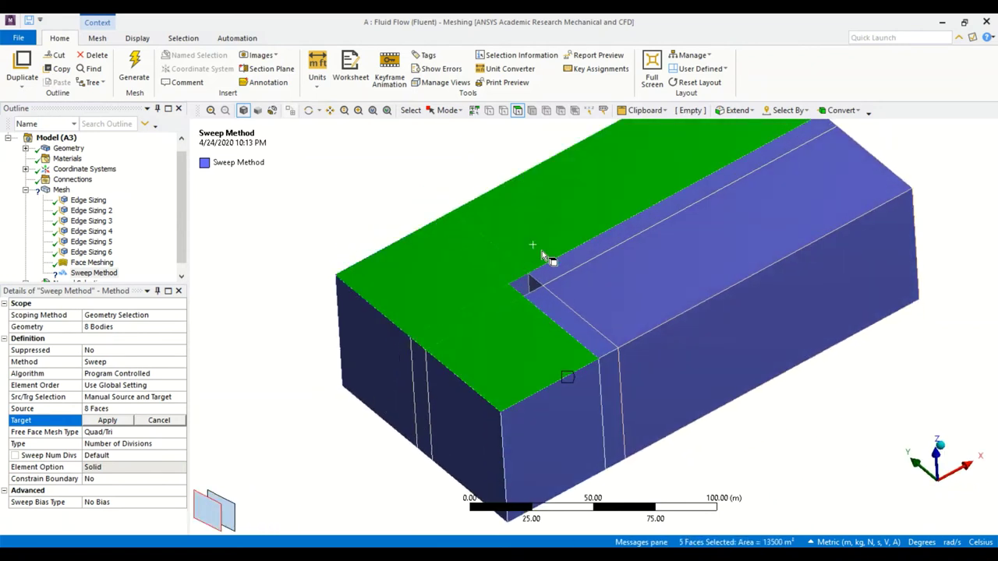
{"action": "left_click", "coordinate": [589, 313], "text": "ctrl"}
{"action": "left_click", "coordinate": [581, 330], "text": "ctrl"}
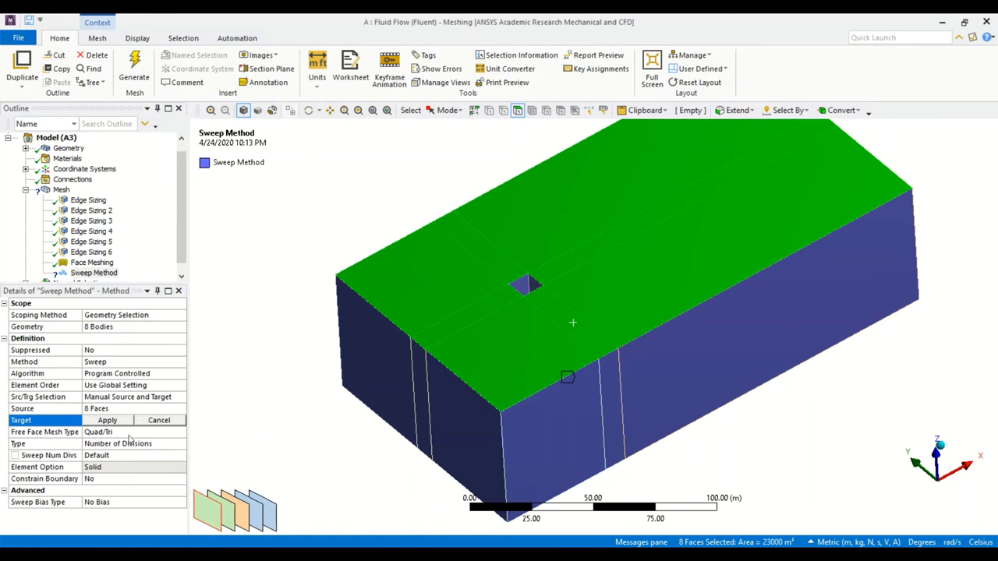
{"action": "left_click", "coordinate": [108, 421]}
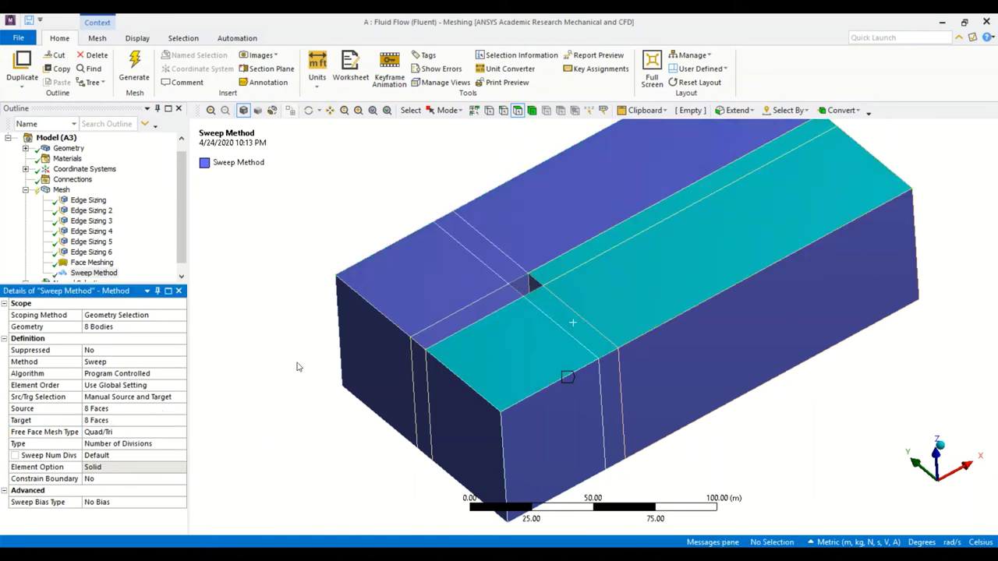
Set Free Face Mesh Type to All Quad and review the Sweep Method
{"action": "left_click", "coordinate": [137, 435]}
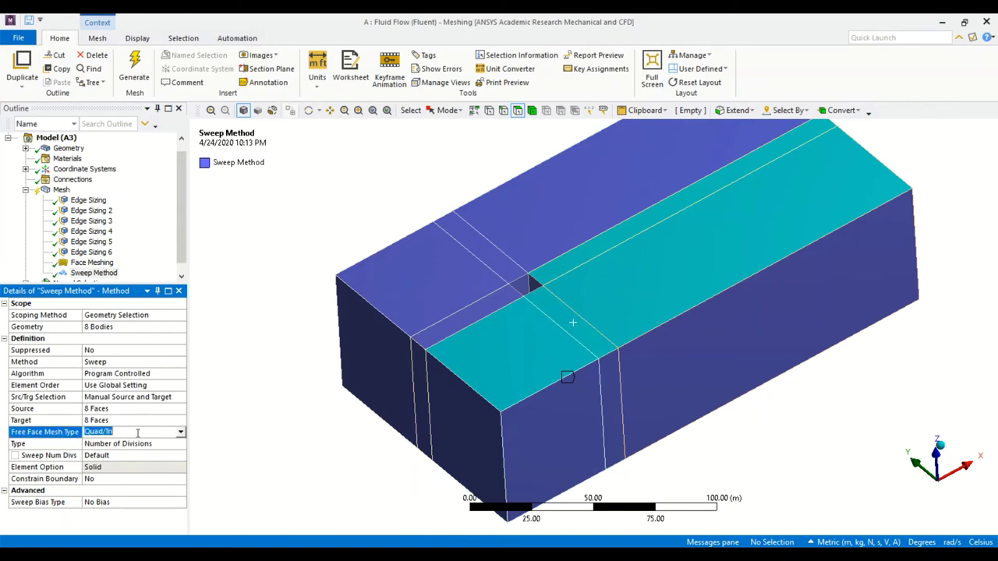
{"action": "left_click", "coordinate": [180, 434]}
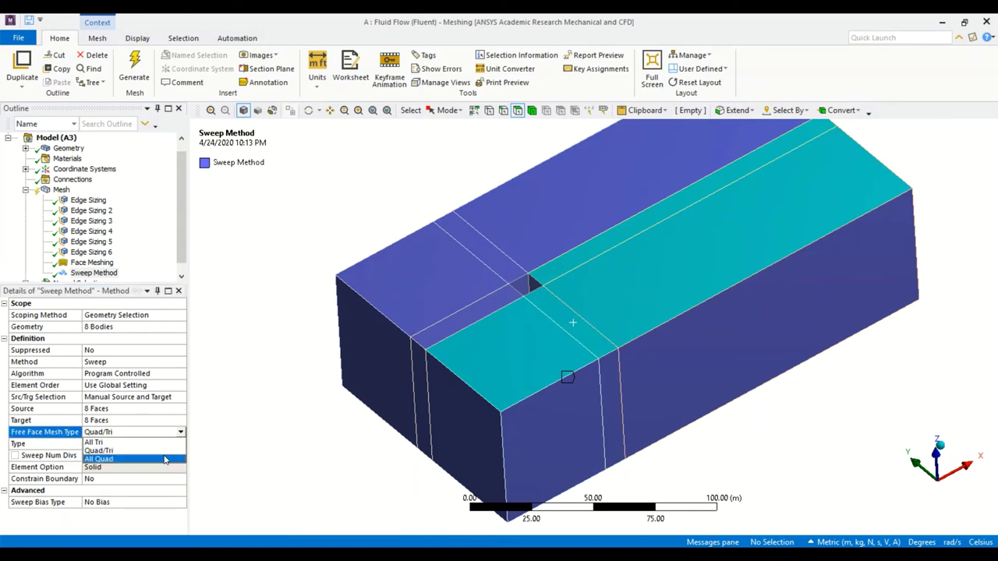
{"action": "left_click", "coordinate": [167, 459]}
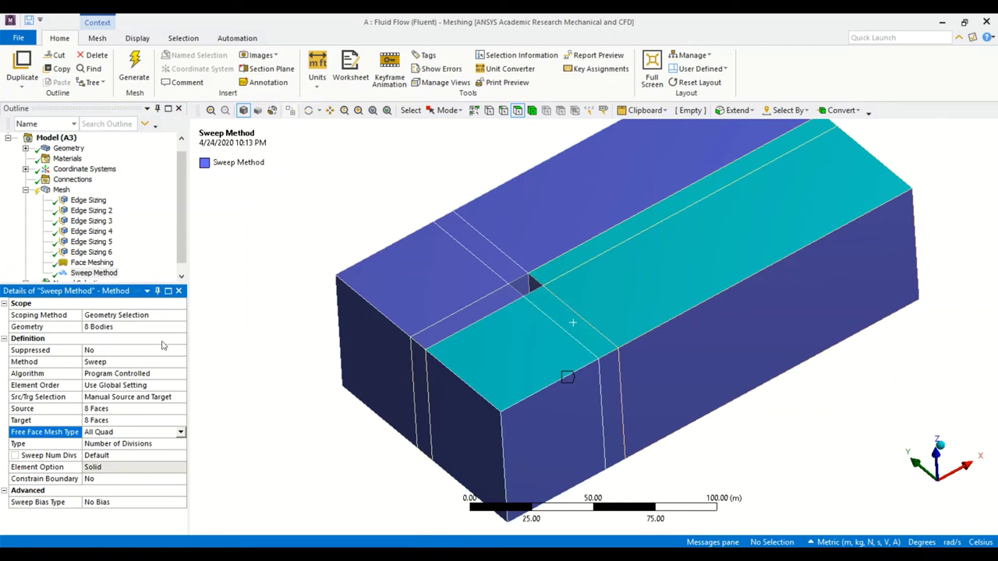
{"action": "left_click", "coordinate": [114, 274]}
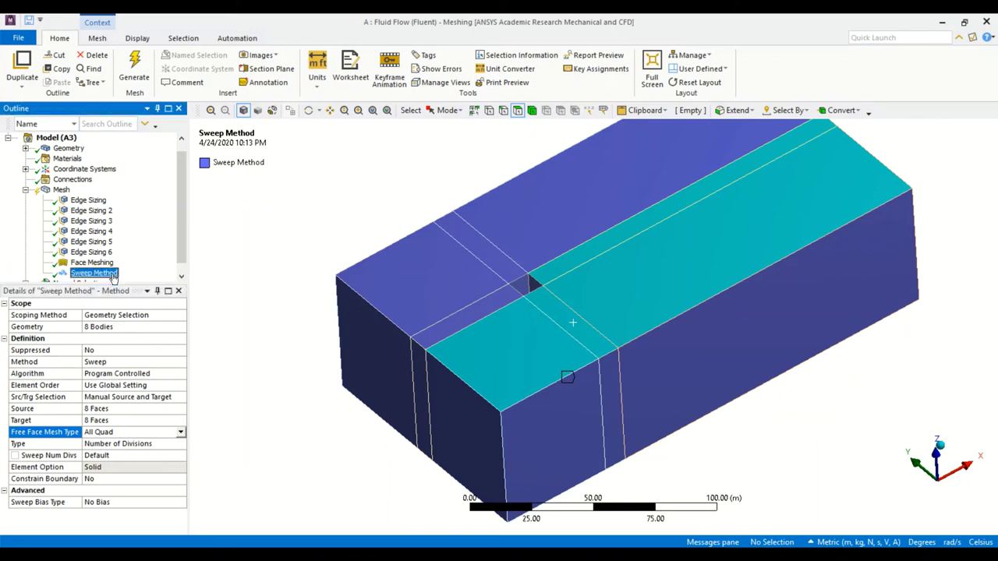
{"action": "left_click", "coordinate": [273, 317]}
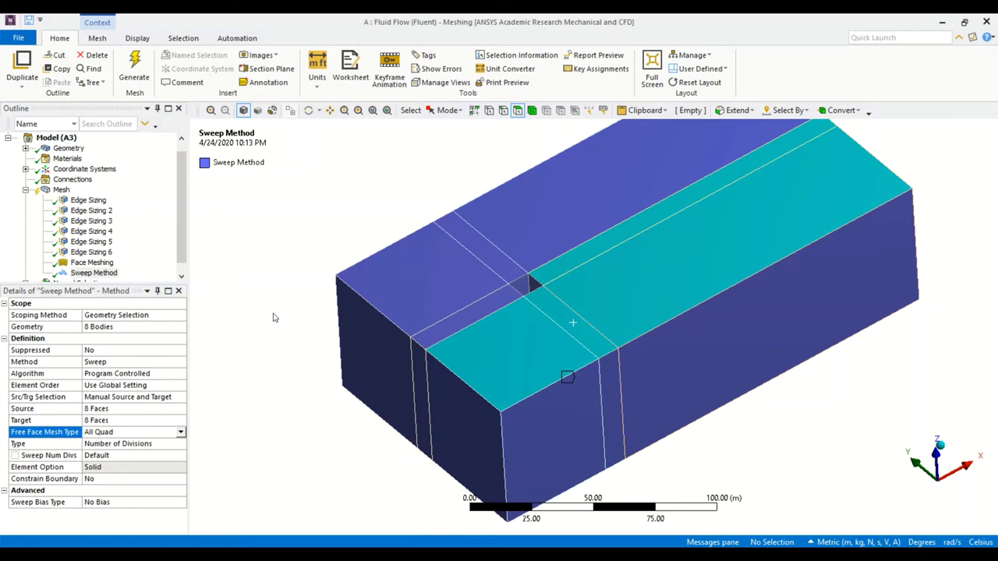
Insert a new Method control on the thin vertical body
{"action": "left_click", "coordinate": [531, 110]}
{"action": "left_click", "coordinate": [62, 191]}
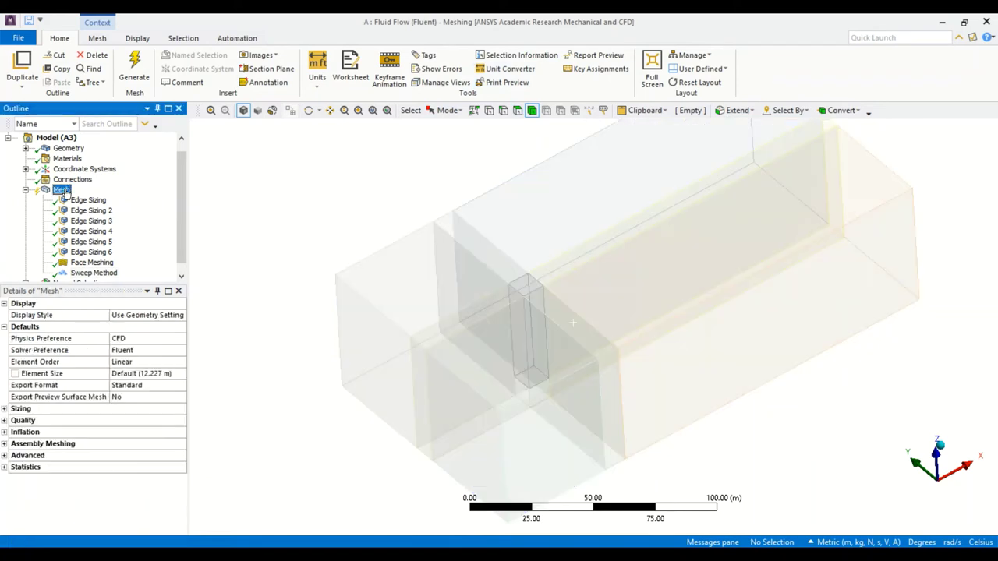
{"action": "left_click", "coordinate": [529, 290]}
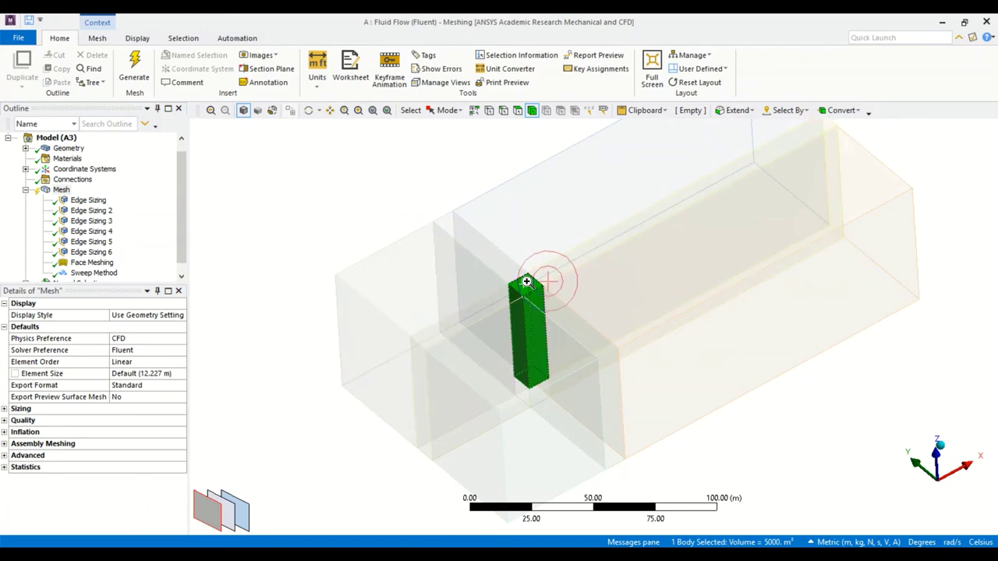
{"action": "right_click", "coordinate": [527, 283]}
{"action": "mouse_move", "coordinate": [687, 22]}
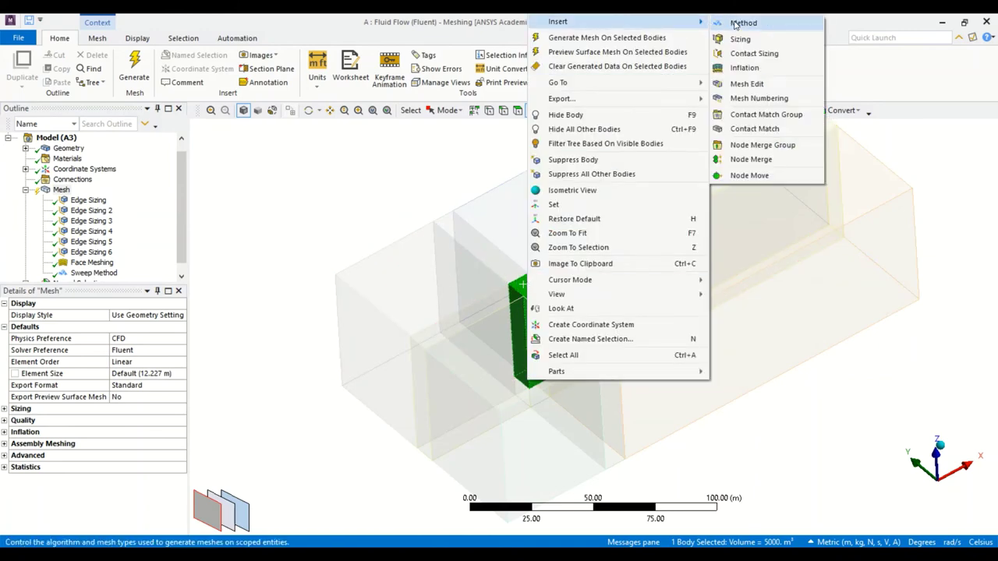
{"action": "left_click", "coordinate": [735, 25]}
{"action": "left_click", "coordinate": [125, 362]}
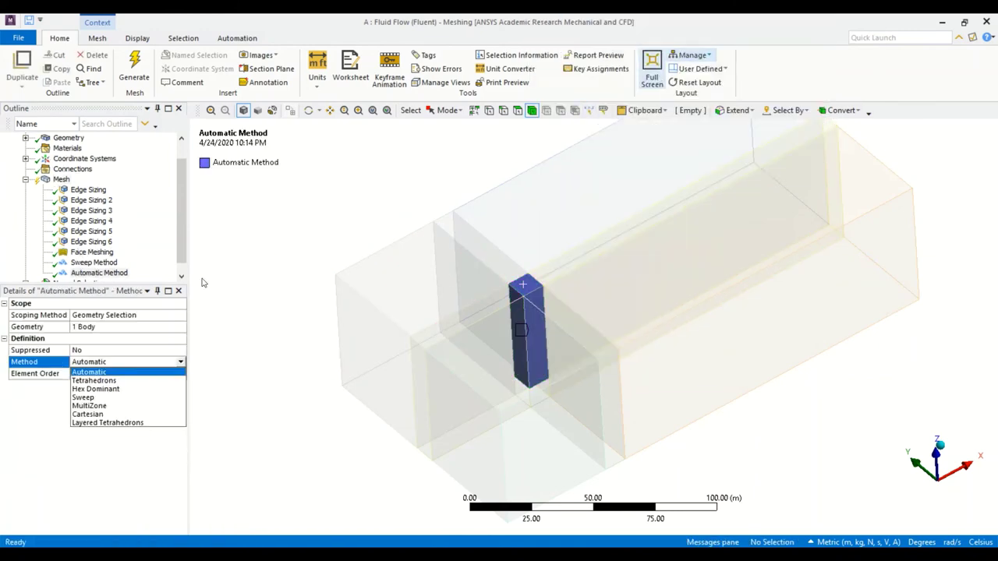
Make it a Sweep with Manual Source and Target selection
{"action": "left_click", "coordinate": [93, 399]}
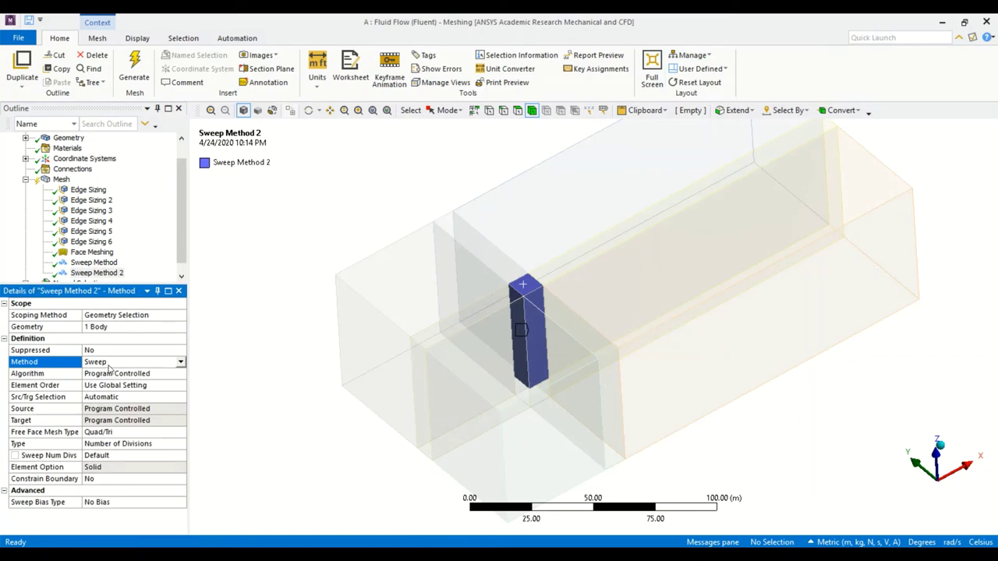
{"action": "left_click", "coordinate": [160, 398]}
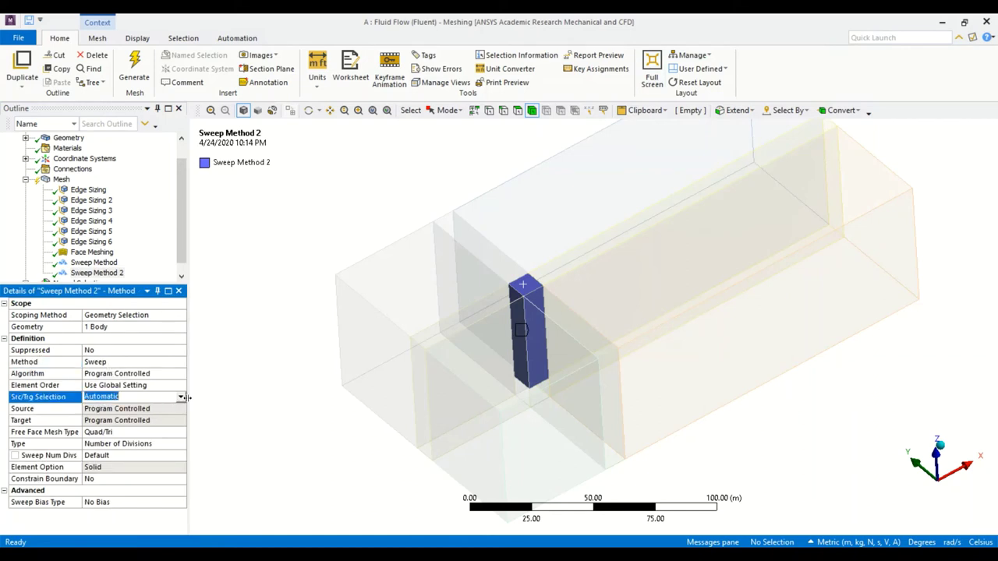
{"action": "left_click", "coordinate": [180, 397]}
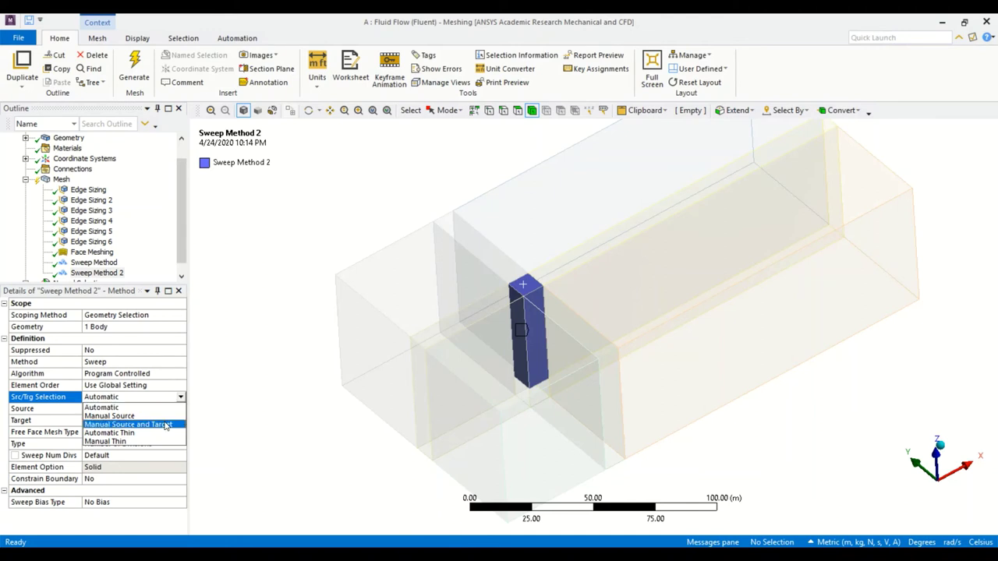
{"action": "left_click", "coordinate": [165, 425]}
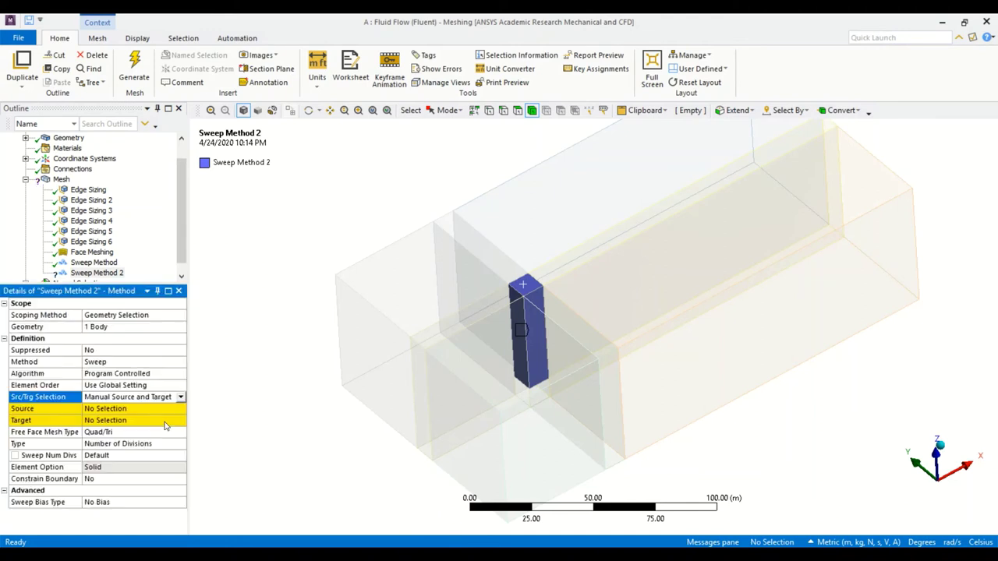
Set the body's top face as sweep Target and its bottom face as Source
{"action": "left_click", "coordinate": [122, 420]}
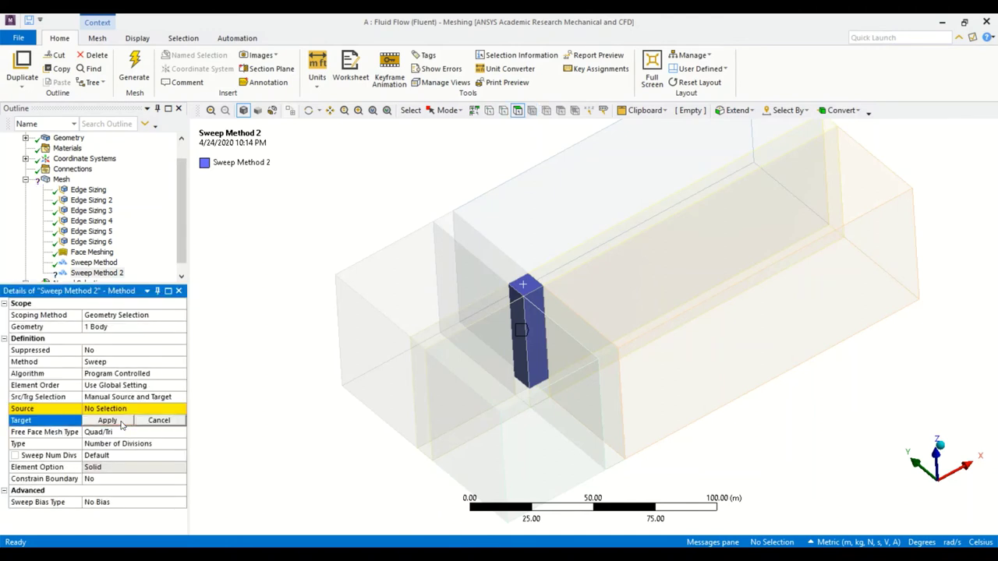
{"action": "left_click", "coordinate": [528, 284]}
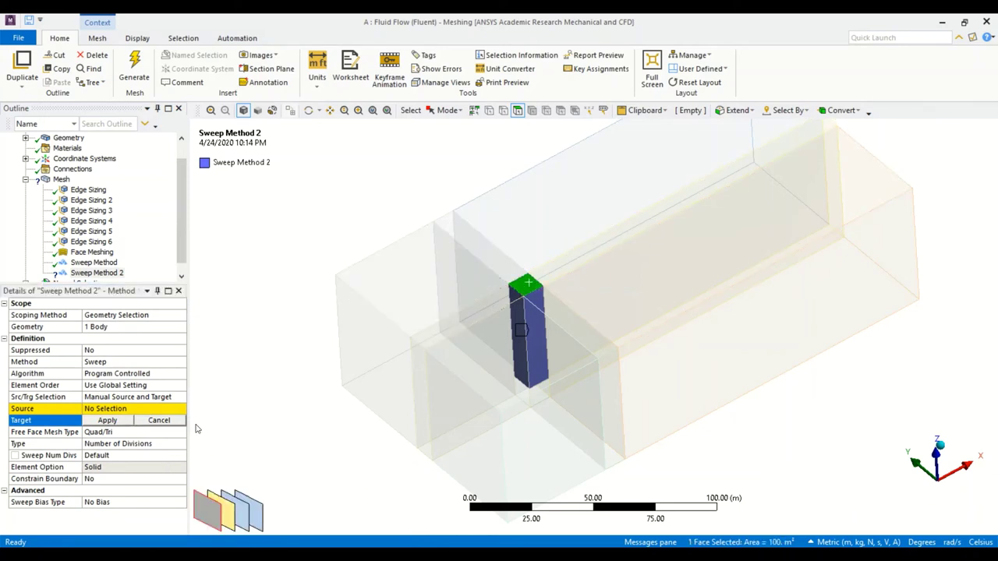
{"action": "left_click", "coordinate": [115, 423]}
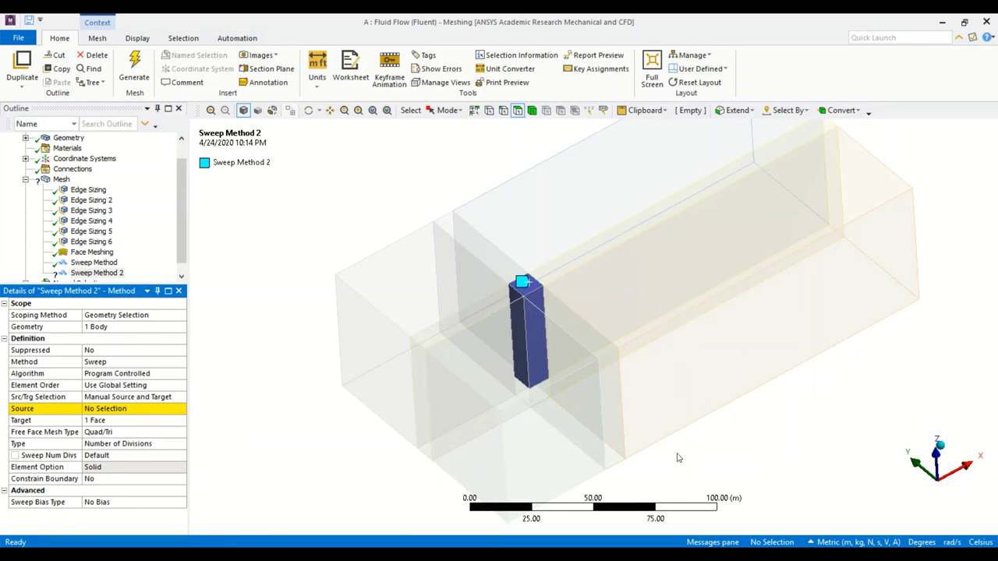
{"action": "middle_click_drag", "start_coordinate": [680, 463], "coordinate": [636, 328]}
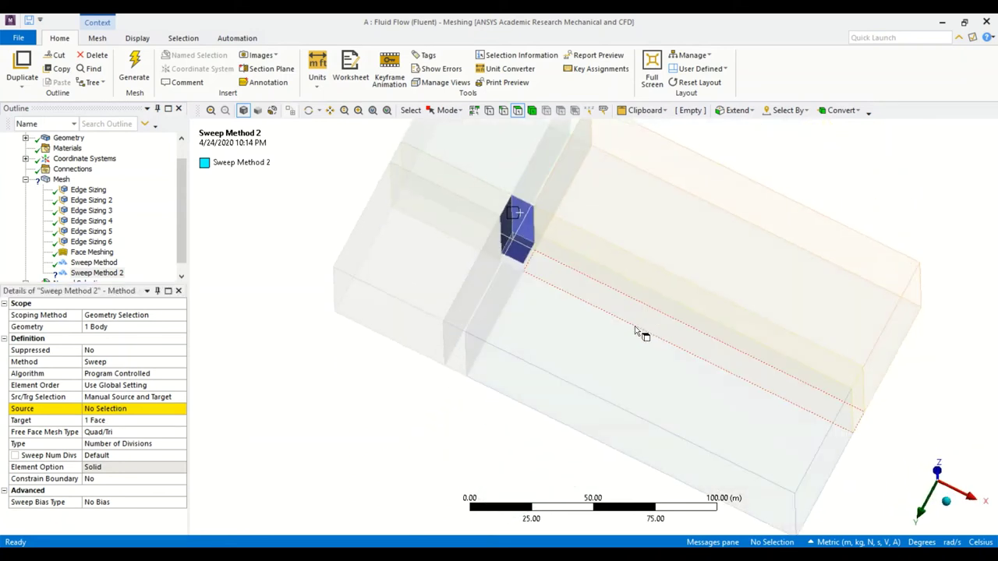
{"action": "left_click", "coordinate": [97, 408]}
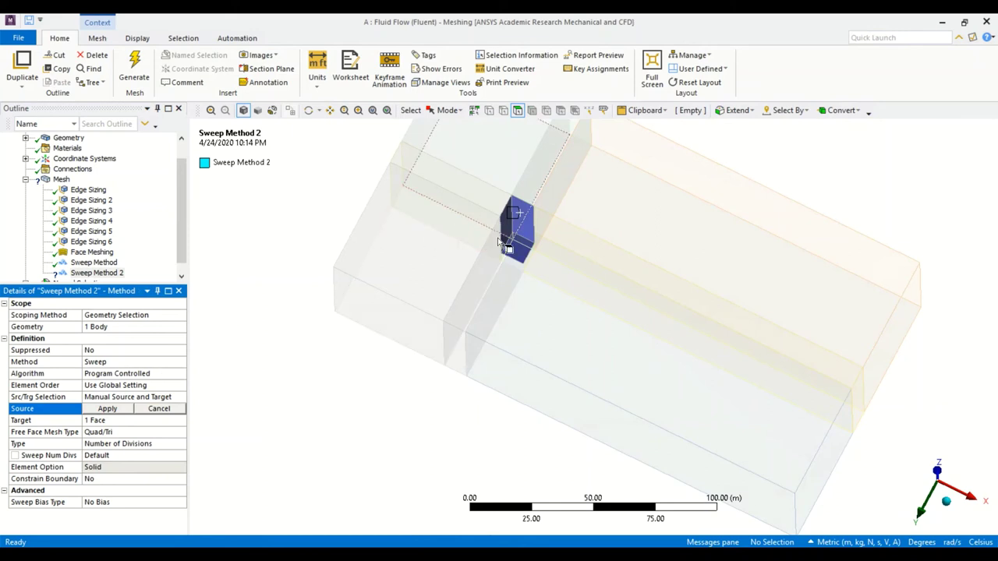
{"action": "left_click", "coordinate": [518, 253]}
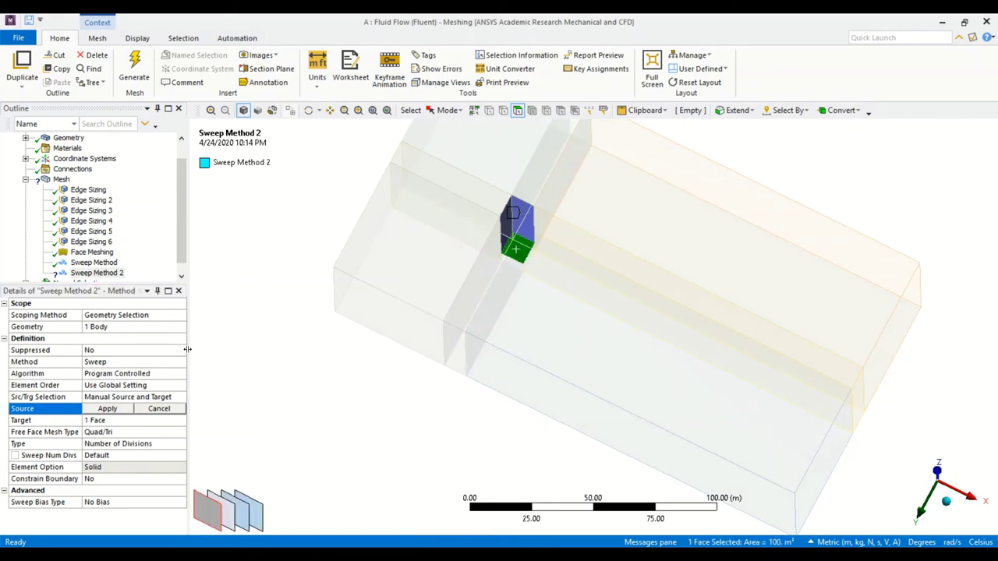
{"action": "left_click", "coordinate": [108, 409]}
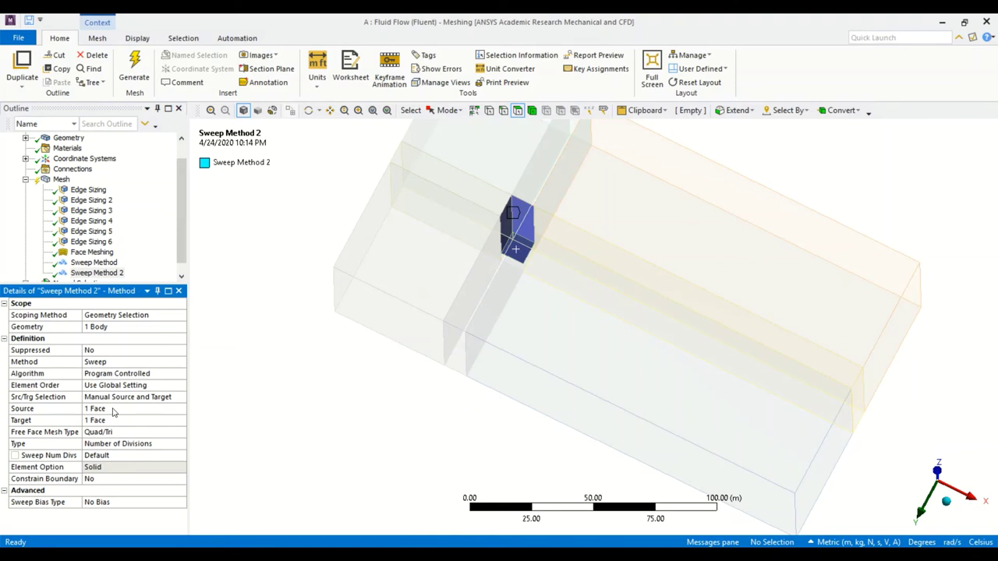
Set Free Face Mesh Type to All Quad for Sweep Method 2
{"action": "left_click", "coordinate": [131, 434]}
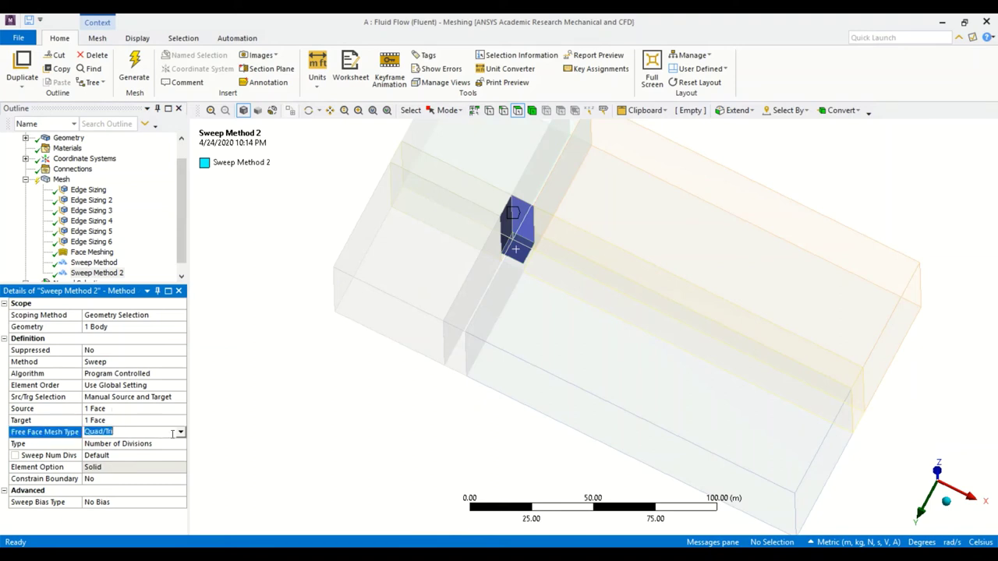
{"action": "left_click", "coordinate": [181, 433]}
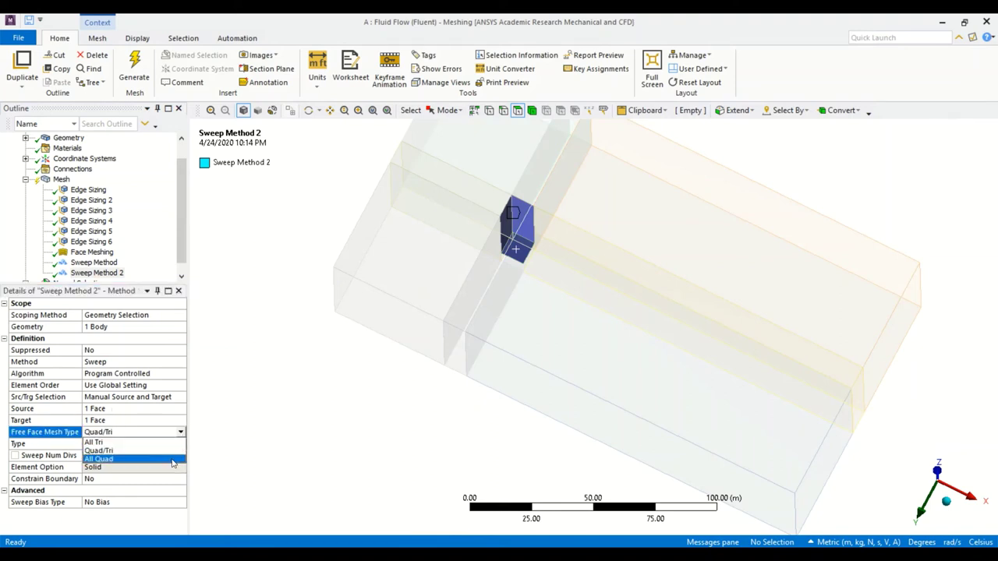
{"action": "left_click", "coordinate": [174, 460]}
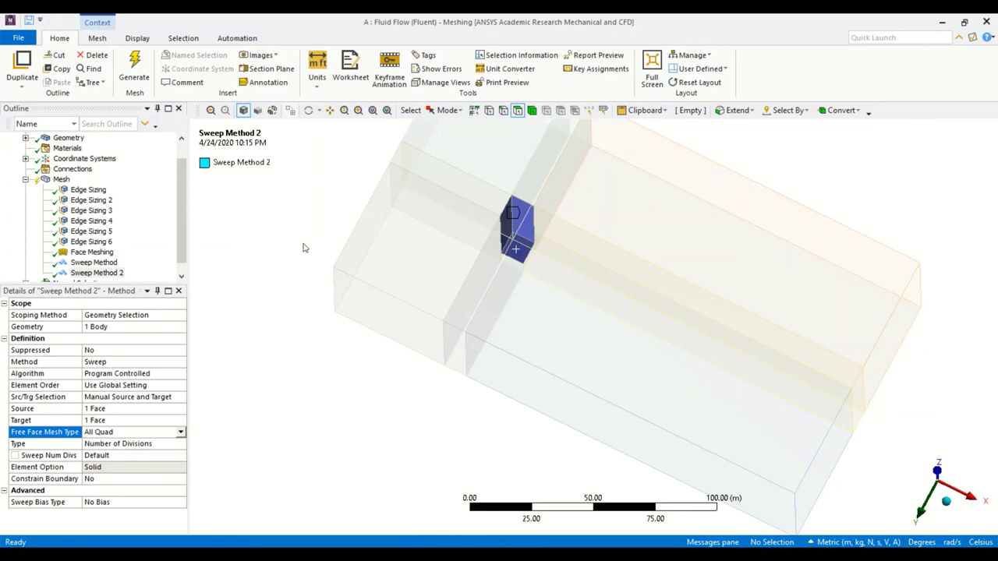
{"action": "middle_click_drag", "start_coordinate": [338, 215], "coordinate": [381, 348]}
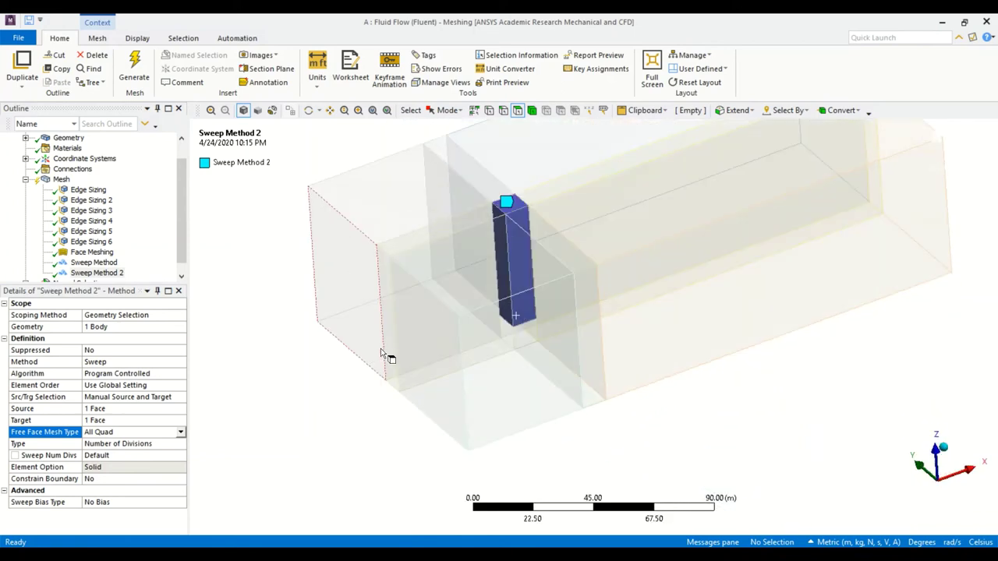
Show the overall Mesh settings with the whole fluid domain in view
{"action": "left_click", "coordinate": [61, 180]}
{"action": "middle_click_drag", "start_coordinate": [517, 294], "coordinate": [546, 277]}
{"action": "scroll", "coordinate": [581, 178], "scroll_direction": "up", "scroll_amount": 1}
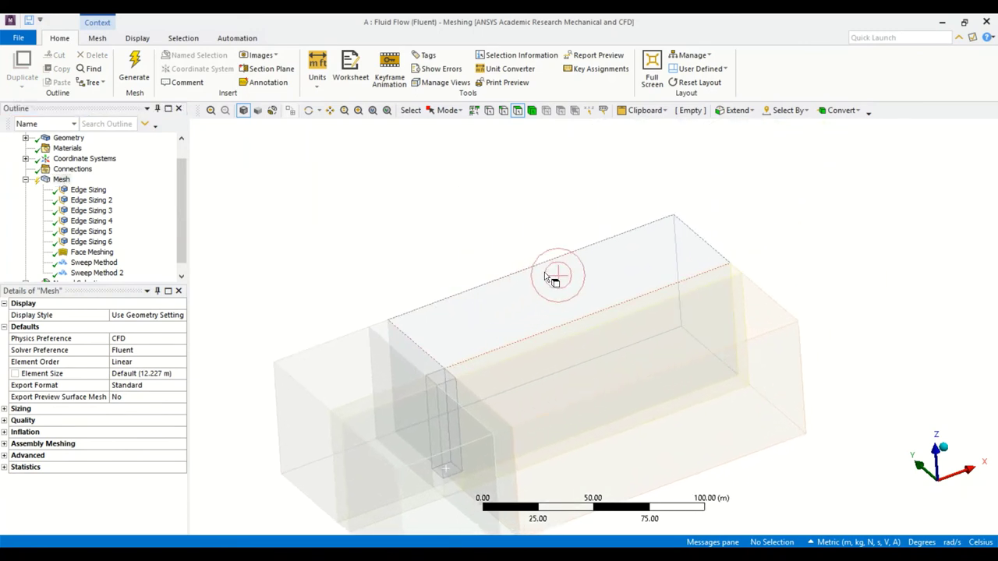
{"action": "scroll", "coordinate": [523, 234], "scroll_direction": "up", "scroll_amount": 1}
{"action": "middle_click_drag", "start_coordinate": [523, 234], "coordinate": [642, 115], "text": "ctrl"}
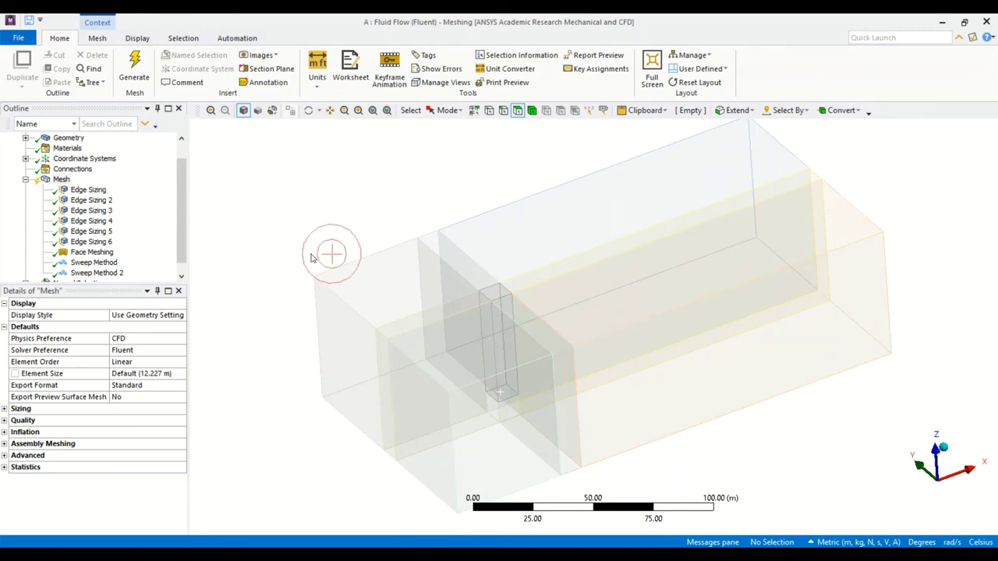
Save the project and check the Workbench project schematic
{"action": "left_click", "coordinate": [15, 42]}
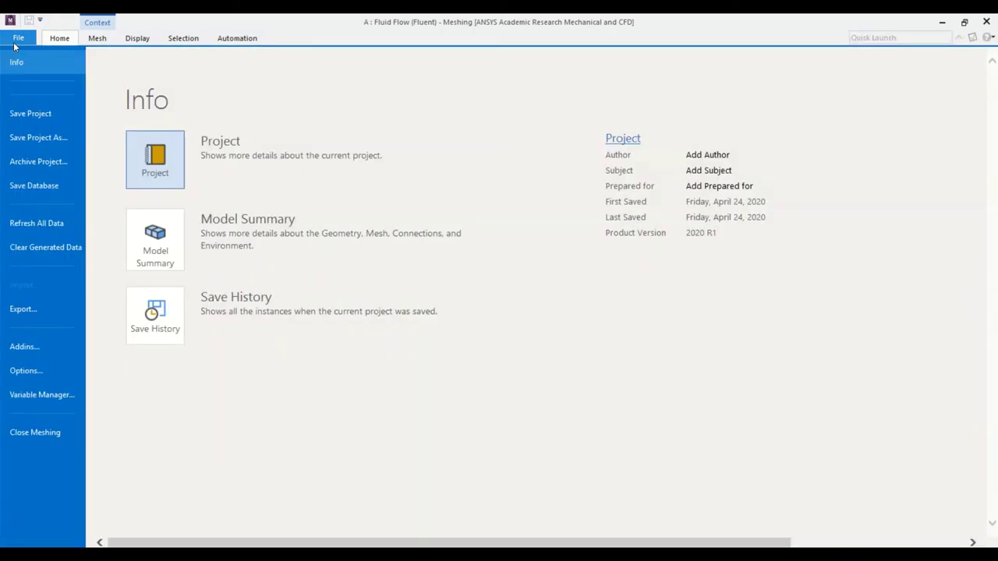
{"action": "left_click", "coordinate": [41, 115]}
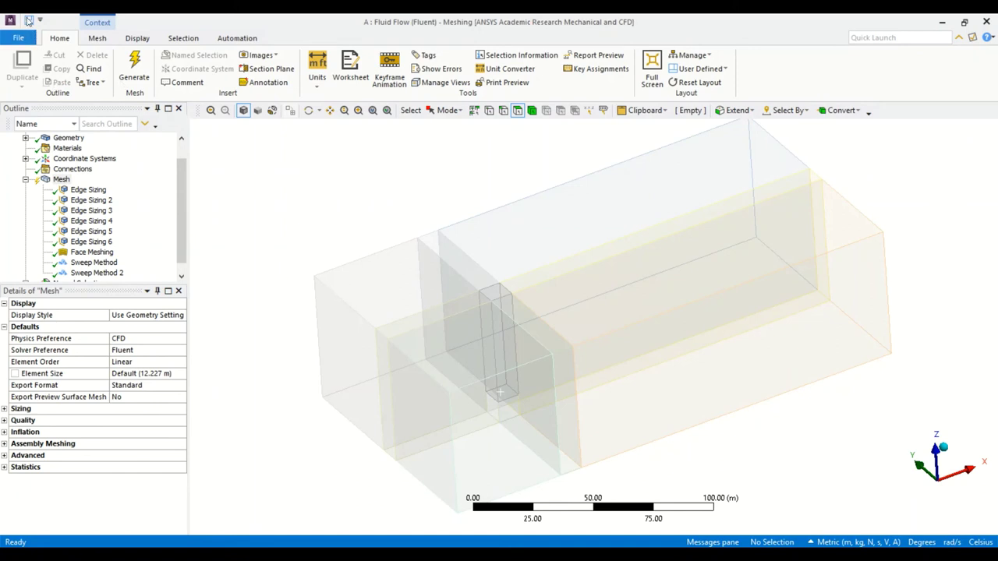
{"action": "left_click", "coordinate": [30, 22]}
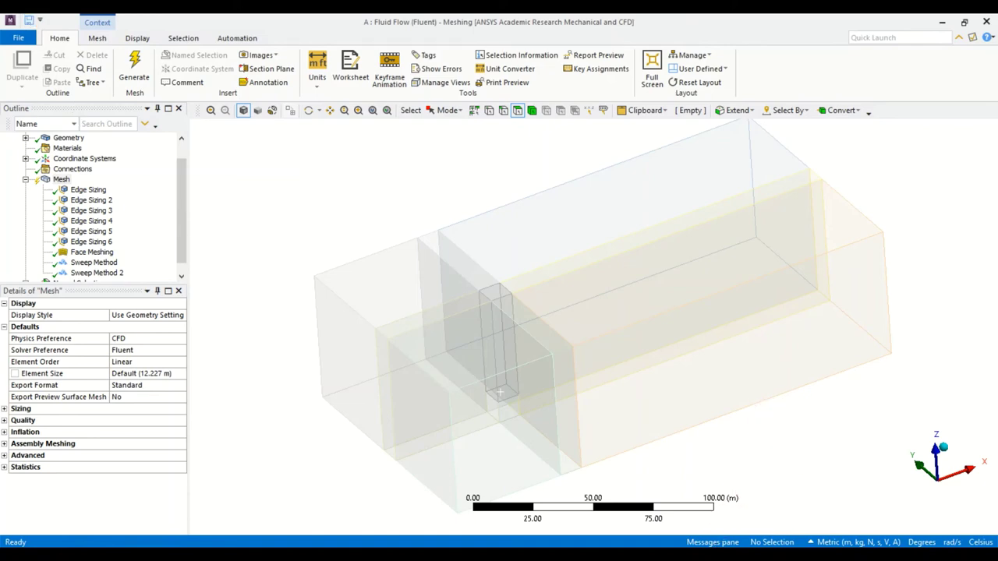
{"action": "key", "text": "alt+Tab"}
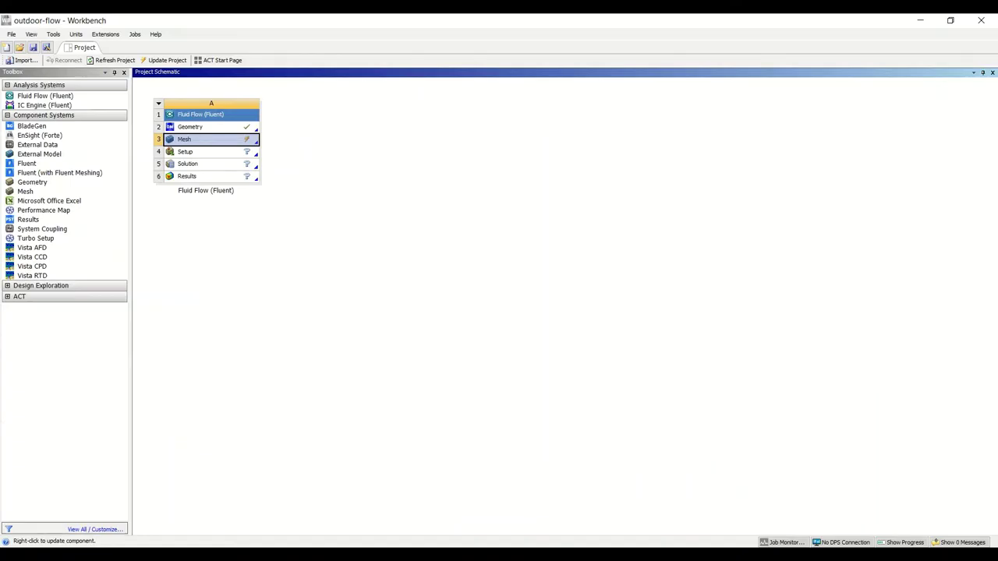
{"action": "key", "text": "alt+Tab"}
{"action": "left_click", "coordinate": [421, 156]}
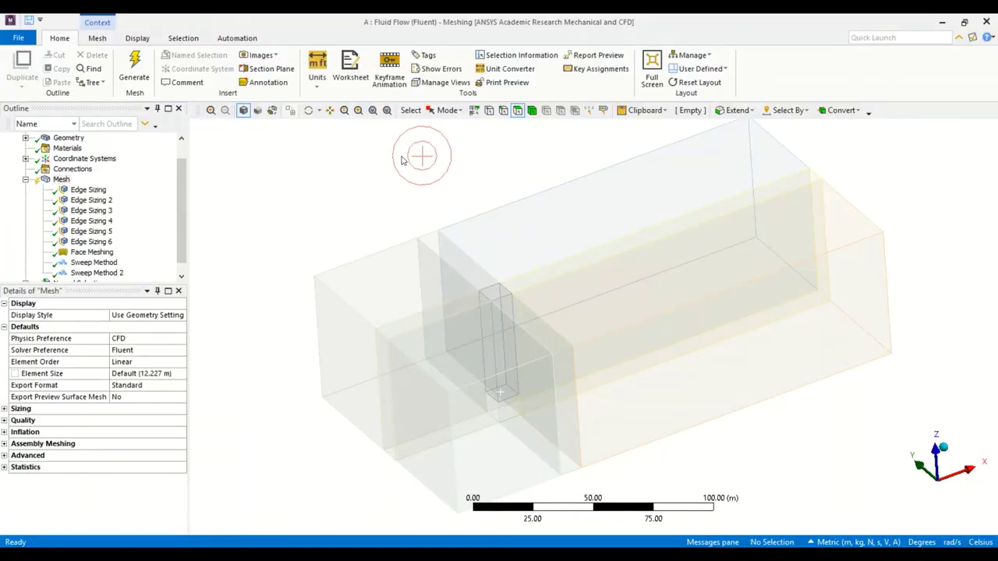
{"action": "left_click", "coordinate": [231, 200]}
{"action": "left_click", "coordinate": [283, 188]}
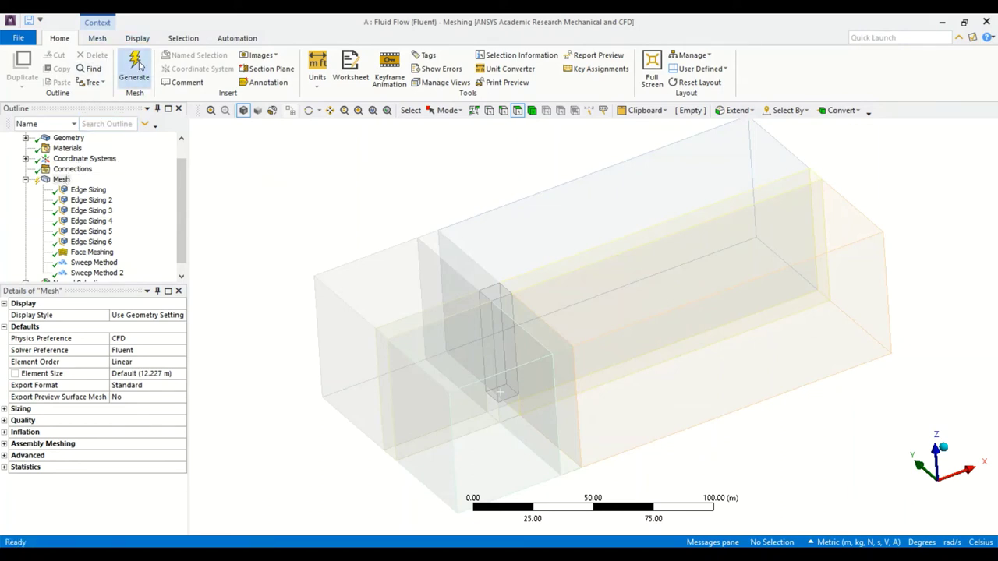
Generate the hexahedral mesh from the Mesh node's context menu
{"action": "left_click", "coordinate": [60, 180]}
{"action": "right_click", "coordinate": [59, 180]}
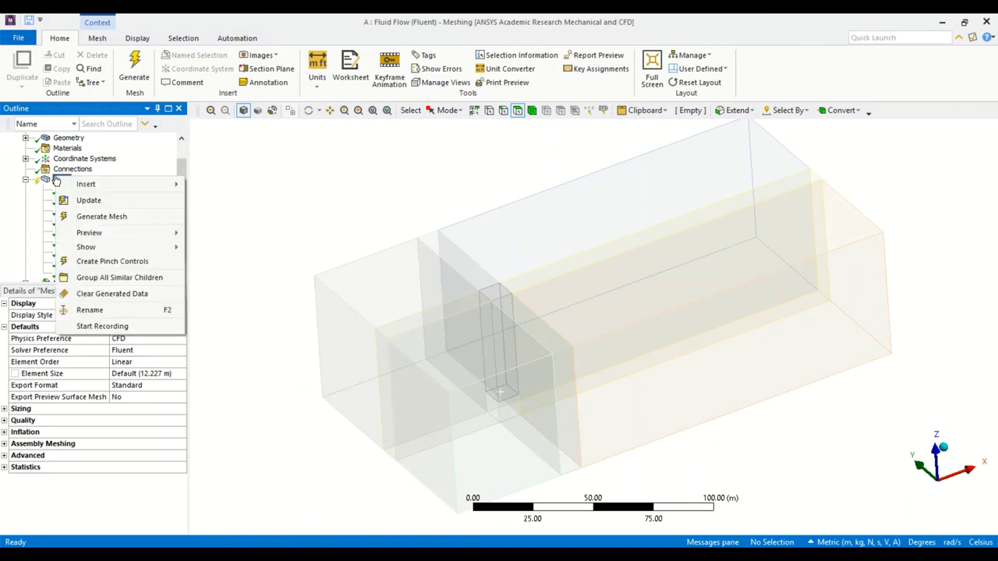
{"action": "left_click", "coordinate": [95, 221]}
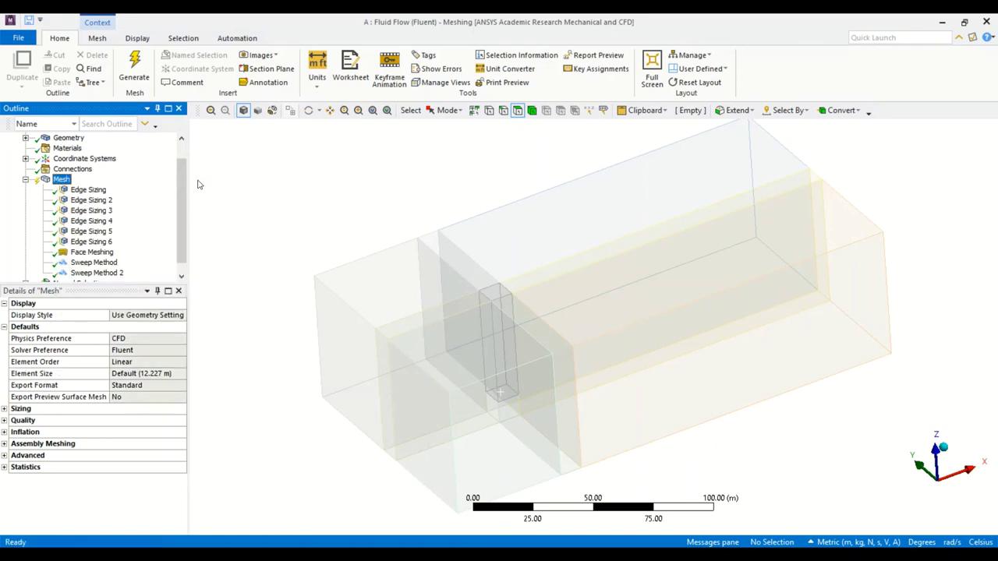
{"action": "left_click", "coordinate": [253, 206]}
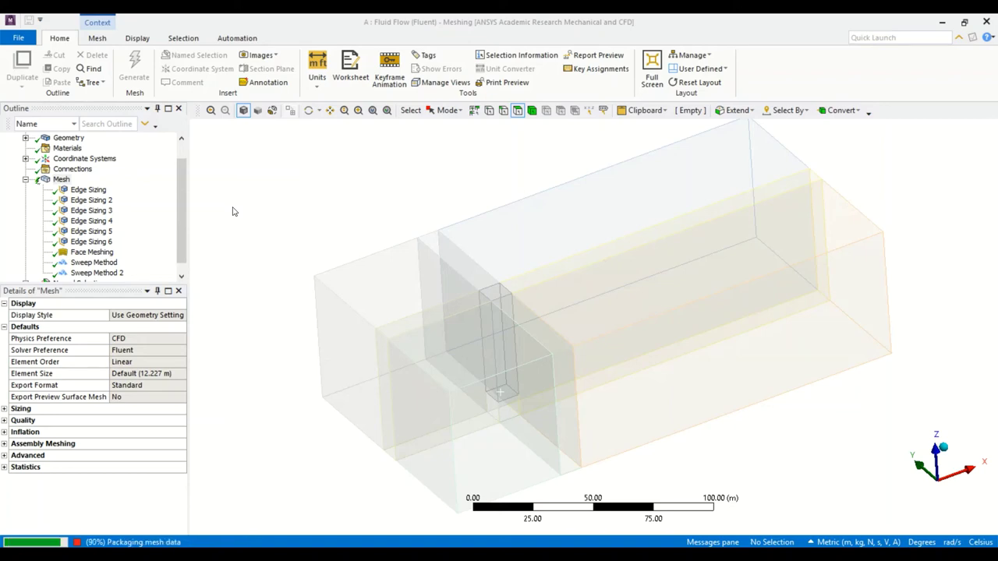
{"action": "left_click", "coordinate": [232, 212]}
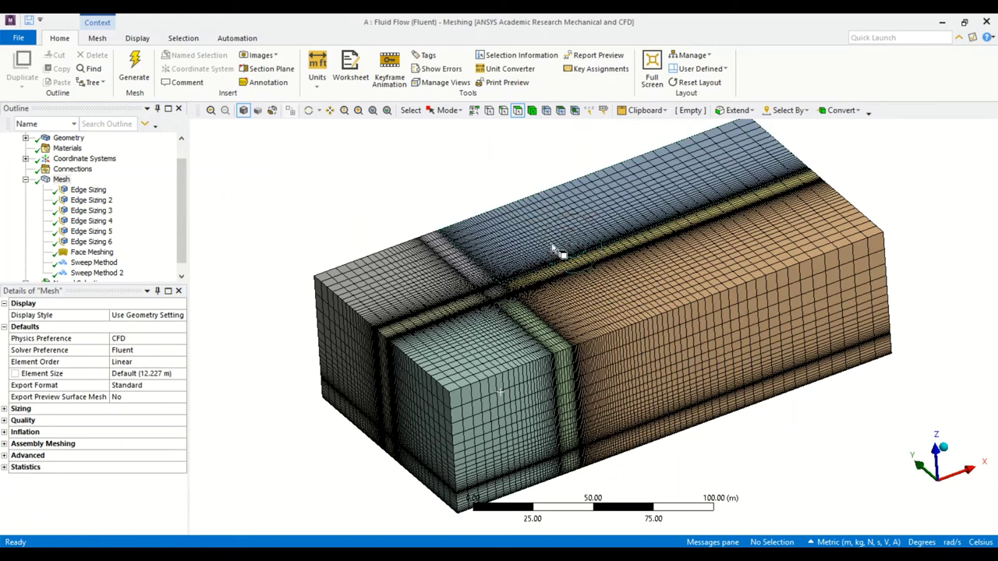
{"action": "left_click", "coordinate": [472, 211]}
{"action": "left_click", "coordinate": [706, 297]}
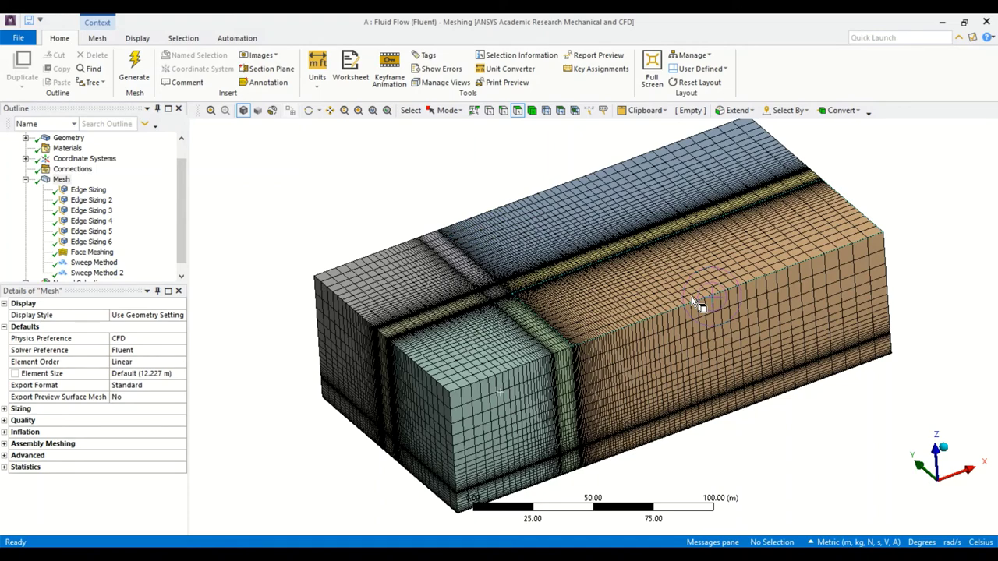
{"action": "left_click", "coordinate": [940, 471]}
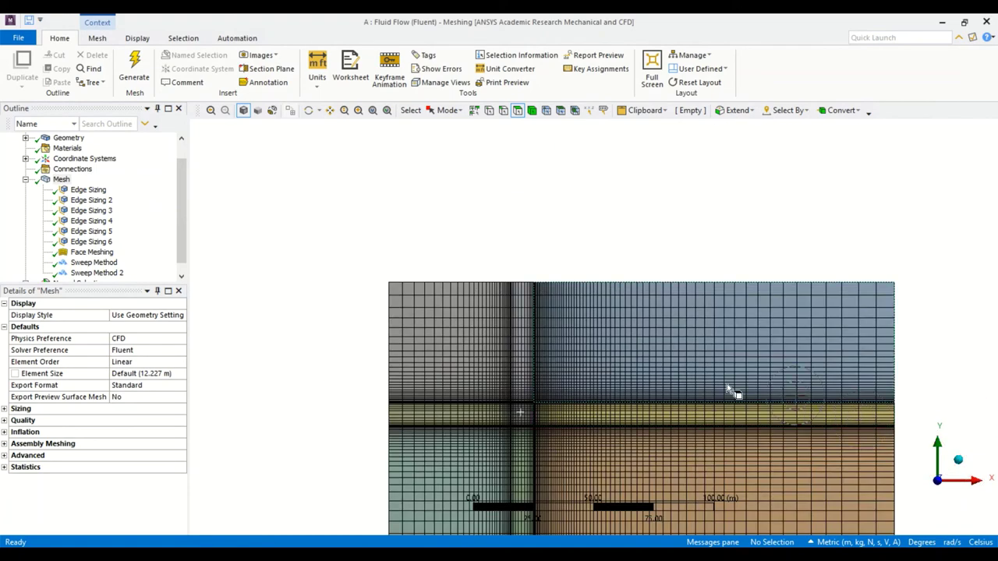
{"action": "scroll", "coordinate": [693, 481], "scroll_direction": "down", "scroll_amount": 2}
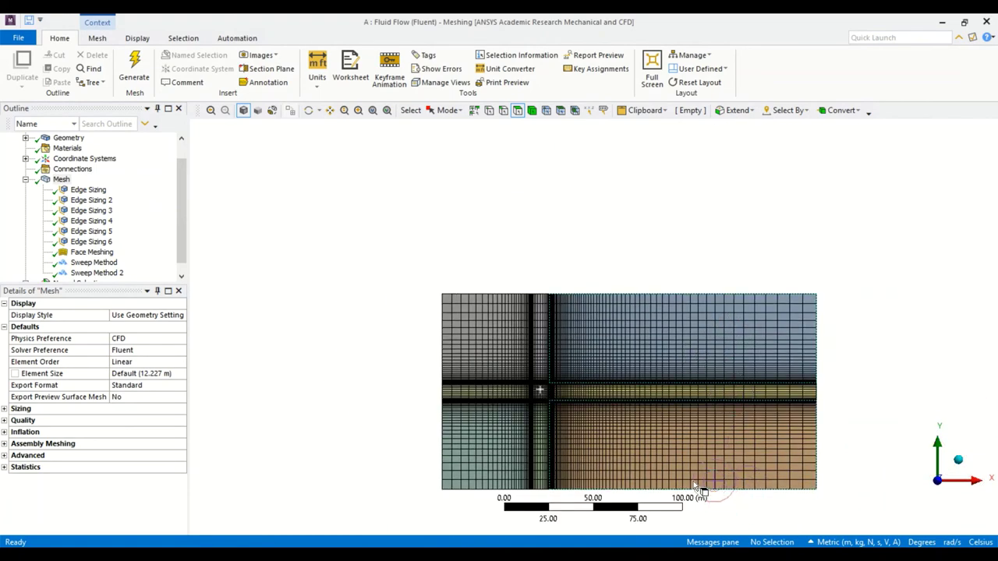
{"action": "scroll", "coordinate": [694, 481], "scroll_direction": "up", "scroll_amount": 2}
{"action": "scroll", "coordinate": [693, 481], "scroll_direction": "up", "scroll_amount": 1}
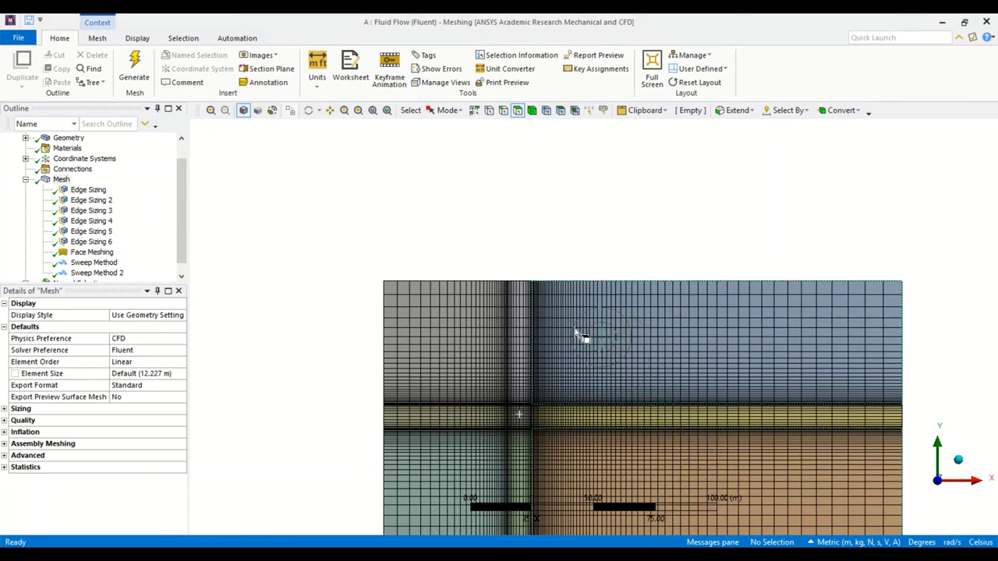
{"action": "middle_click_drag", "start_coordinate": [561, 314], "coordinate": [504, 183], "text": "ctrl"}
{"action": "scroll", "coordinate": [471, 210], "scroll_direction": "up", "scroll_amount": 2}
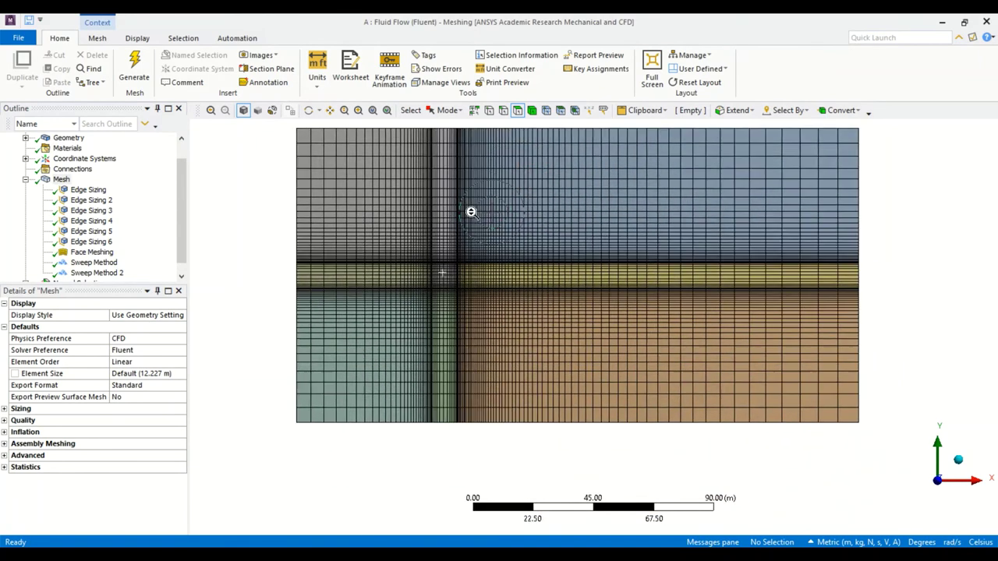
{"action": "scroll", "coordinate": [472, 204], "scroll_direction": "down", "scroll_amount": 2}
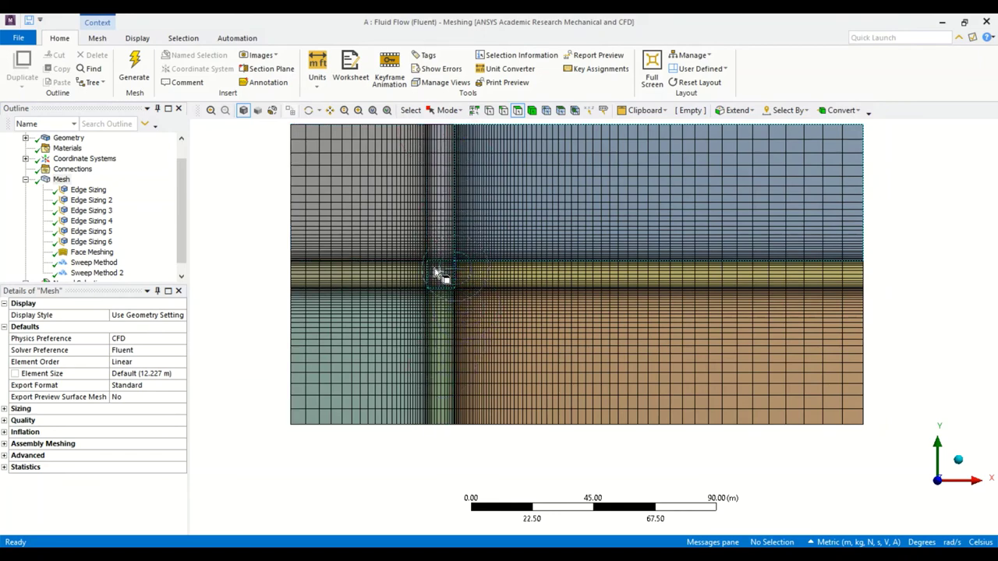
{"action": "scroll", "coordinate": [436, 271], "scroll_direction": "up", "scroll_amount": 2}
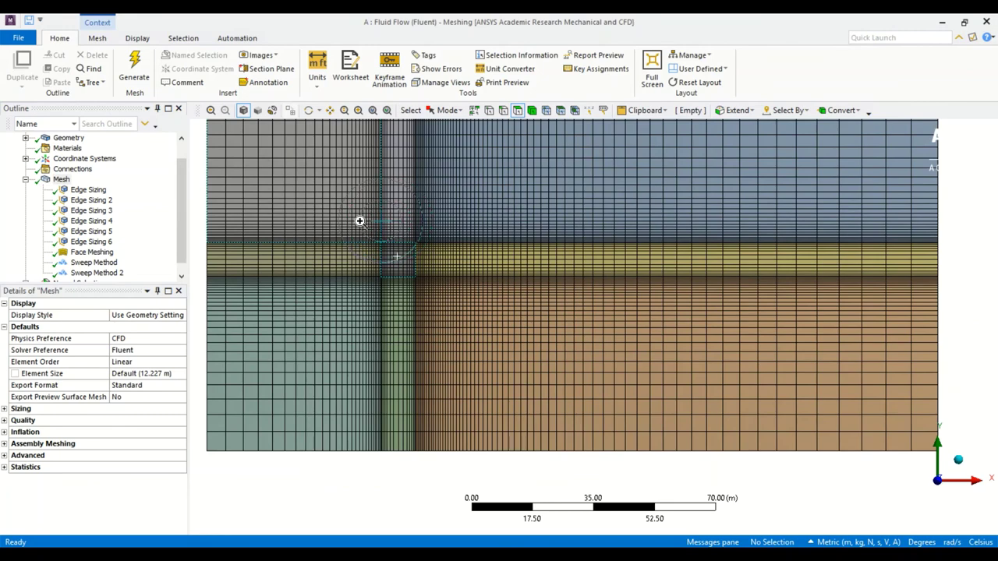
{"action": "right_click_drag", "start_coordinate": [359, 221], "coordinate": [433, 285]}
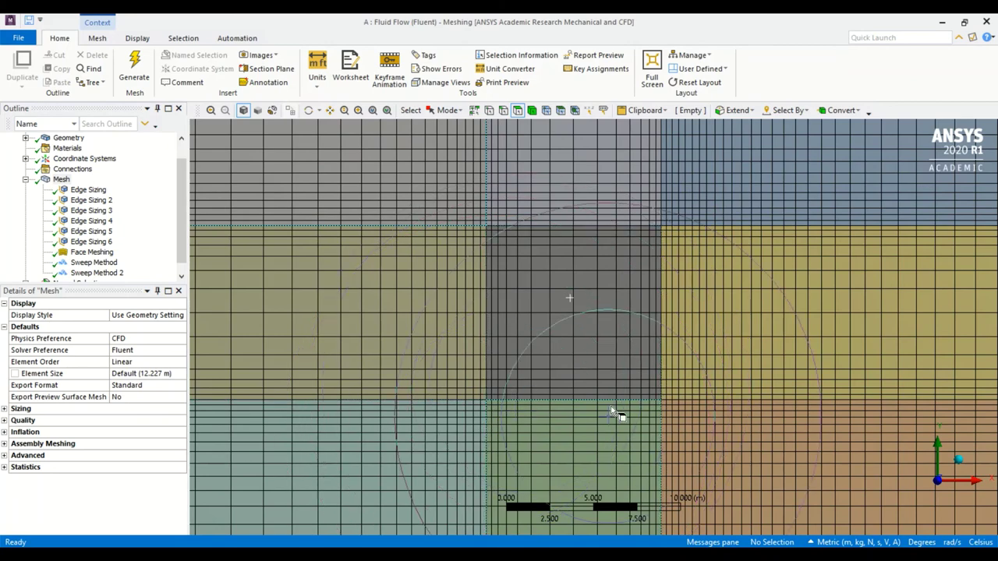
{"action": "scroll", "coordinate": [565, 322], "scroll_direction": "down", "scroll_amount": 2}
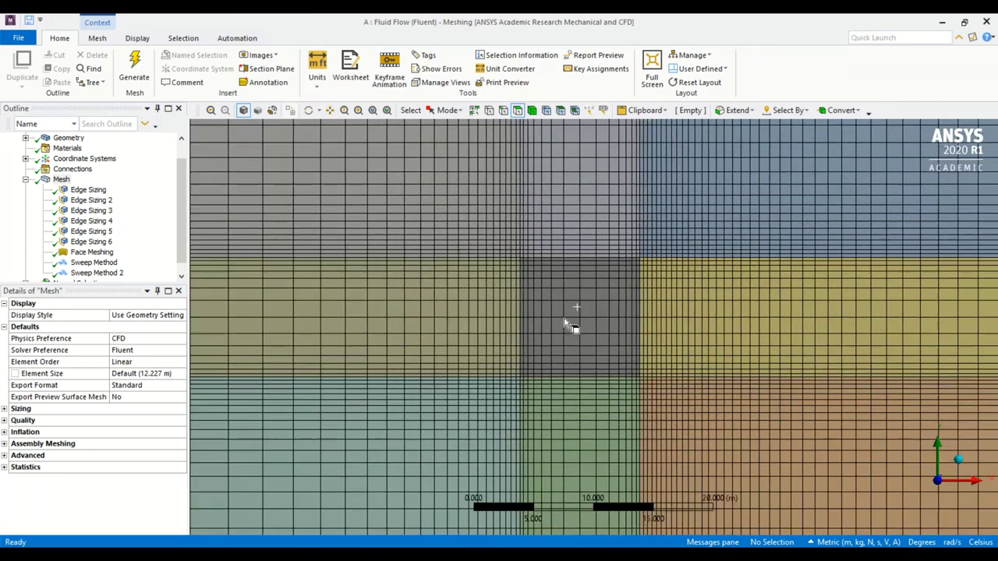
{"action": "scroll", "coordinate": [566, 320], "scroll_direction": "down", "scroll_amount": 4}
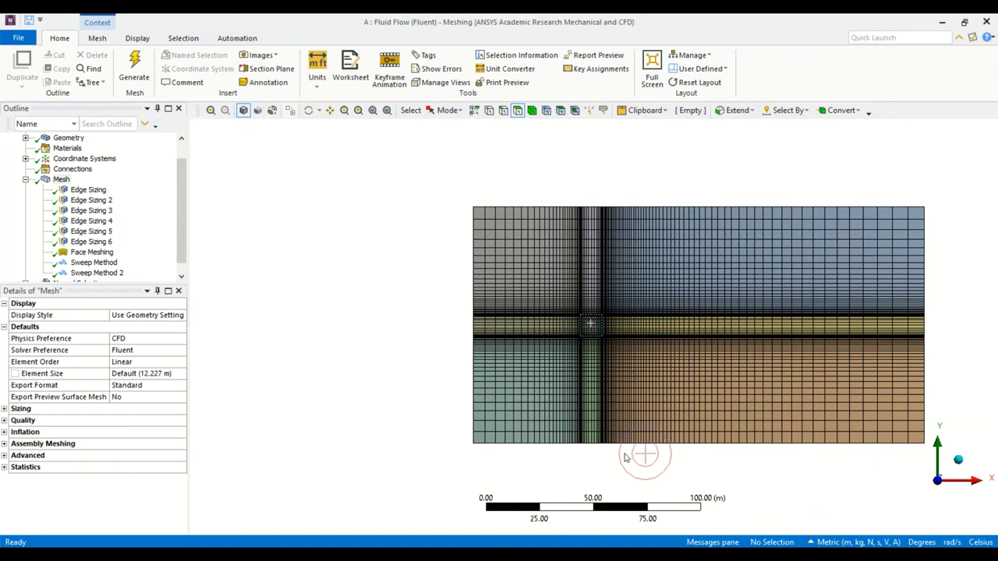
{"action": "middle_click_drag", "start_coordinate": [623, 458], "coordinate": [662, 359]}
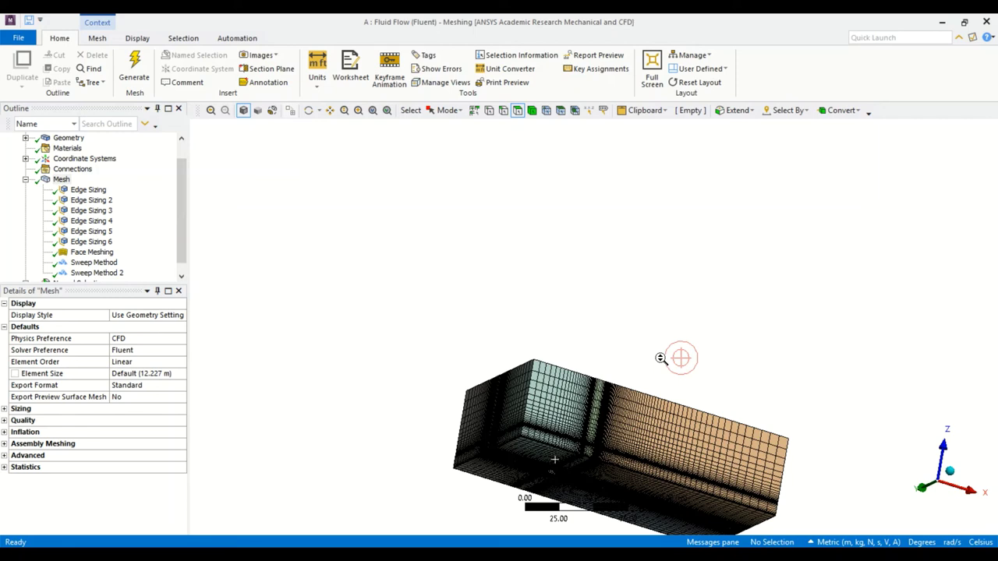
{"action": "left_click", "coordinate": [969, 494]}
{"action": "scroll", "coordinate": [698, 434], "scroll_direction": "up", "scroll_amount": 3}
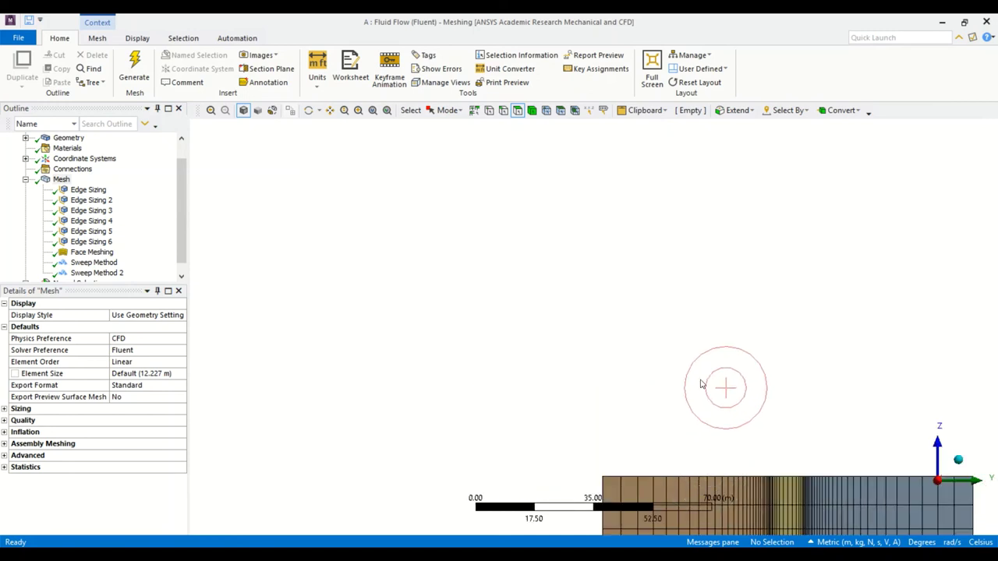
{"action": "middle_click_drag", "start_coordinate": [701, 383], "coordinate": [624, 205], "text": "ctrl"}
{"action": "middle_click_drag", "start_coordinate": [729, 348], "coordinate": [603, 156], "text": "ctrl"}
{"action": "scroll", "coordinate": [665, 450], "scroll_direction": "up", "scroll_amount": 3}
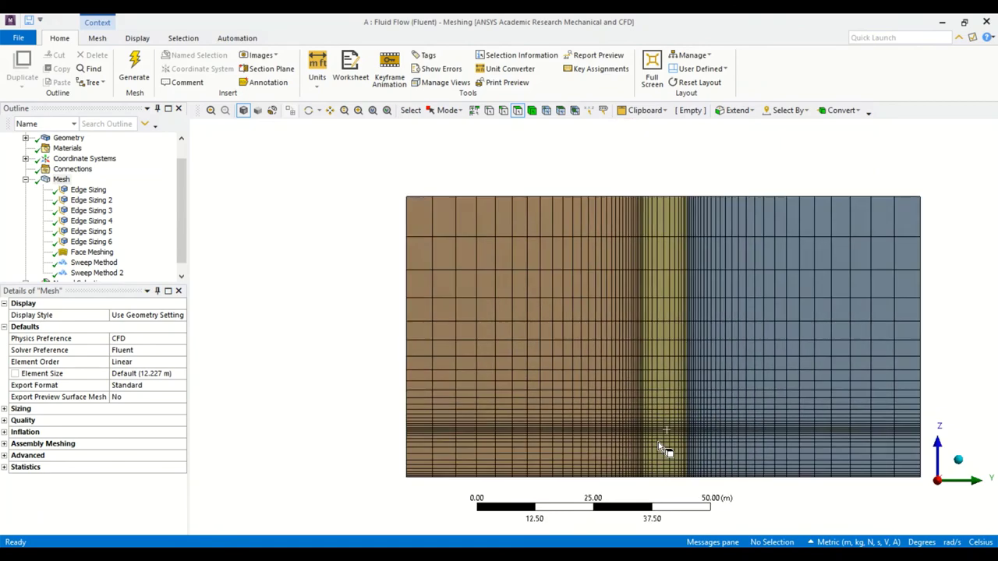
{"action": "middle_click_drag", "start_coordinate": [678, 434], "coordinate": [507, 441], "text": "ctrl"}
{"action": "scroll", "coordinate": [541, 405], "scroll_direction": "up", "scroll_amount": 2}
{"action": "scroll", "coordinate": [546, 406], "scroll_direction": "down", "scroll_amount": 4}
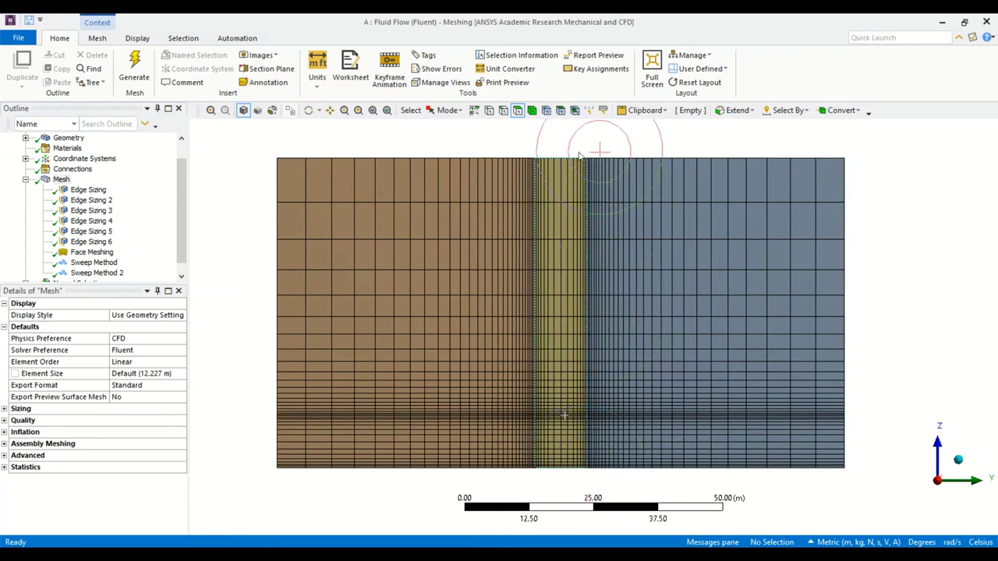
{"action": "scroll", "coordinate": [564, 459], "scroll_direction": "up", "scroll_amount": 1}
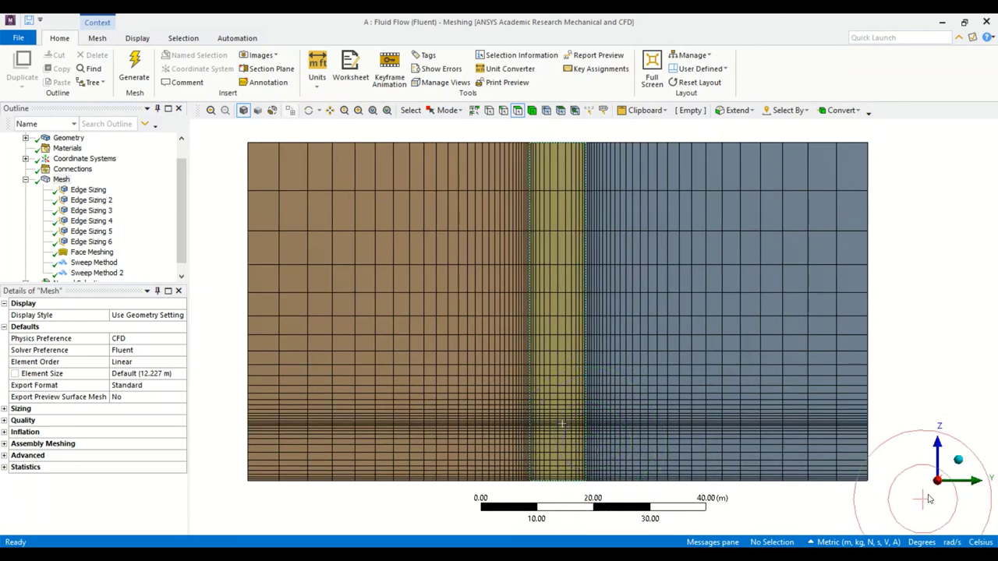
{"action": "left_click", "coordinate": [961, 483]}
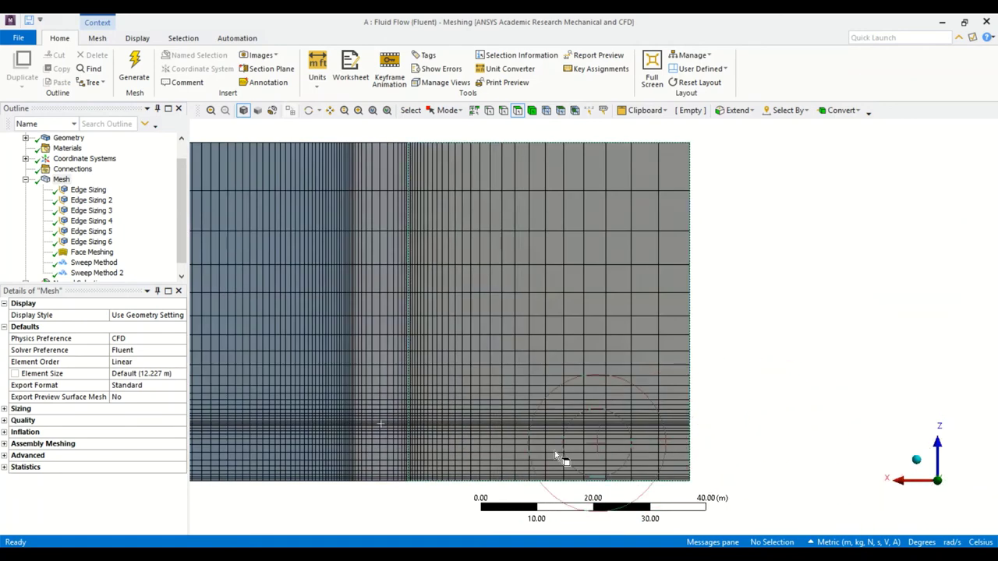
{"action": "scroll", "coordinate": [599, 429], "scroll_direction": "down", "scroll_amount": 3}
{"action": "scroll", "coordinate": [464, 346], "scroll_direction": "up", "scroll_amount": 4}
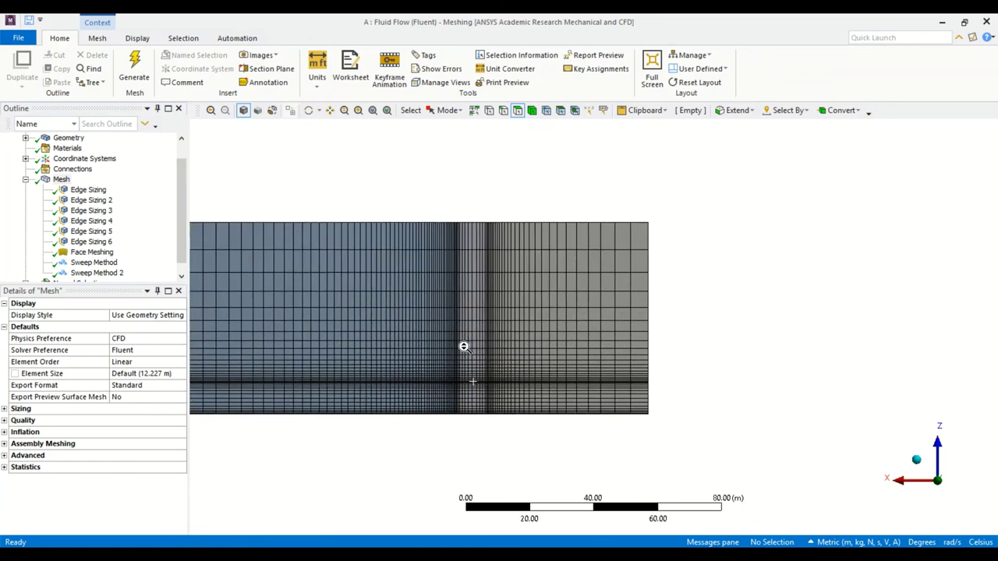
{"action": "scroll", "coordinate": [695, 339], "scroll_direction": "down", "scroll_amount": 3}
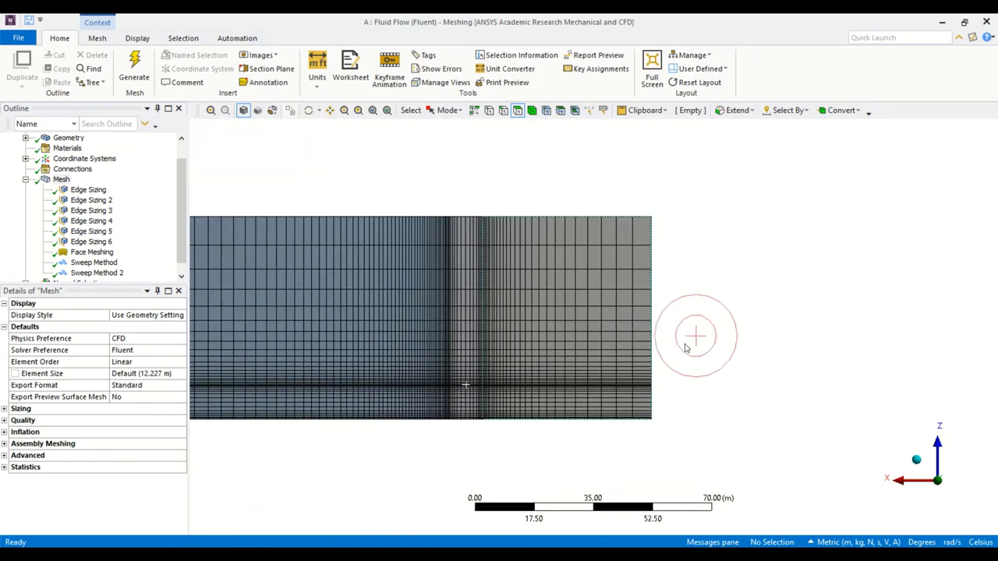
{"action": "middle_click_drag", "start_coordinate": [709, 287], "coordinate": [397, 380]}
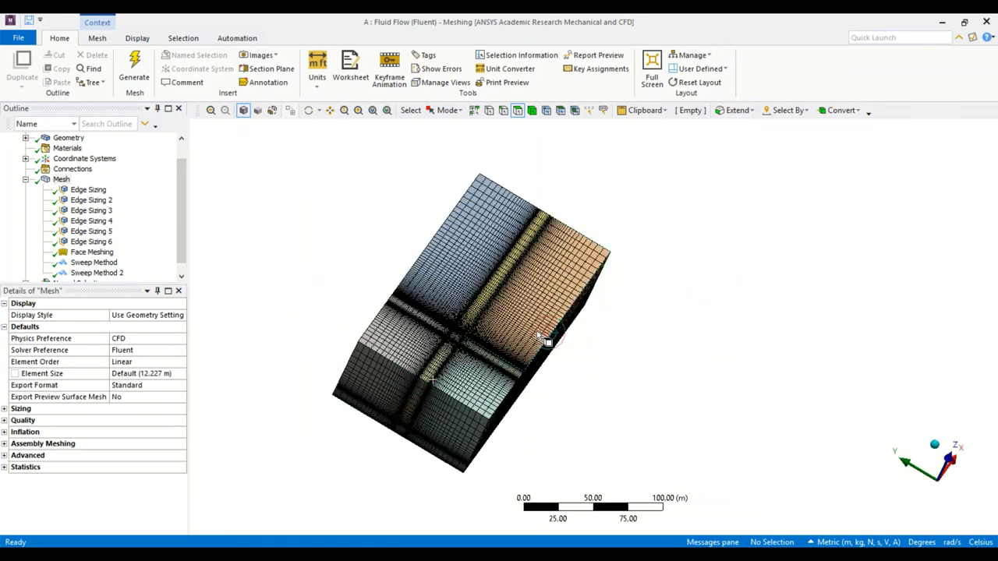
Orbit and zoom the meshed fluid block to inspect it, including its underside
{"action": "middle_click_drag", "start_coordinate": [624, 305], "coordinate": [561, 290]}
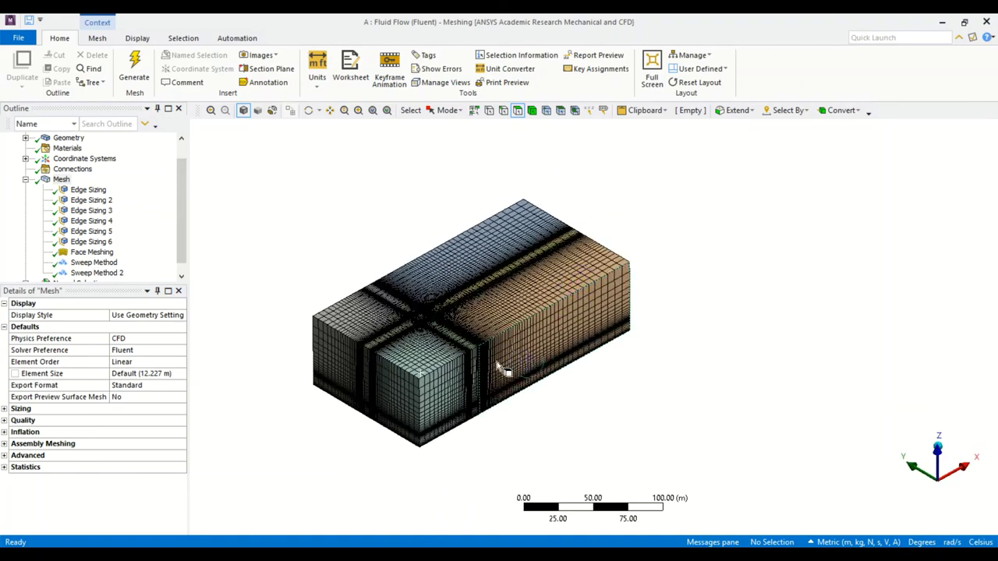
{"action": "scroll", "coordinate": [546, 327], "scroll_direction": "down", "scroll_amount": 2}
{"action": "scroll", "coordinate": [407, 355], "scroll_direction": "up", "scroll_amount": 2}
{"action": "mouse_move", "coordinate": [379, 335]}
{"action": "middle_mouse_down"}
{"action": "mouse_move", "coordinate": [379, 372]}
{"action": "mouse_move", "coordinate": [408, 257]}
{"action": "mouse_move", "coordinate": [429, 236]}
{"action": "mouse_move", "coordinate": [388, 404]}
{"action": "mouse_move", "coordinate": [335, 417]}
{"action": "mouse_move", "coordinate": [406, 357]}
{"action": "middle_mouse_up"}
{"action": "scroll", "coordinate": [755, 254], "scroll_direction": "up", "scroll_amount": 5}
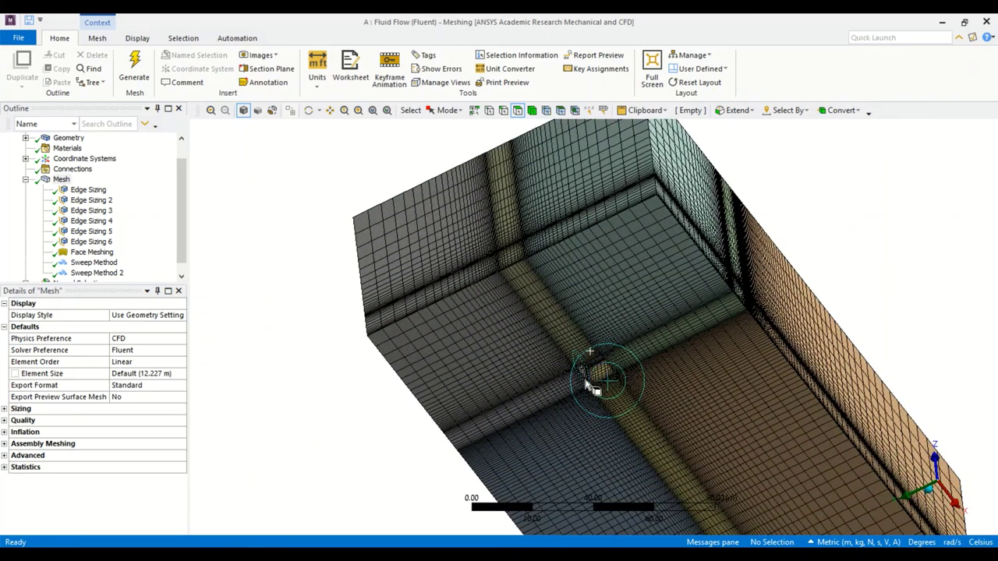
{"action": "scroll", "coordinate": [590, 383], "scroll_direction": "up", "scroll_amount": 2}
{"action": "scroll", "coordinate": [599, 402], "scroll_direction": "down", "scroll_amount": 6}
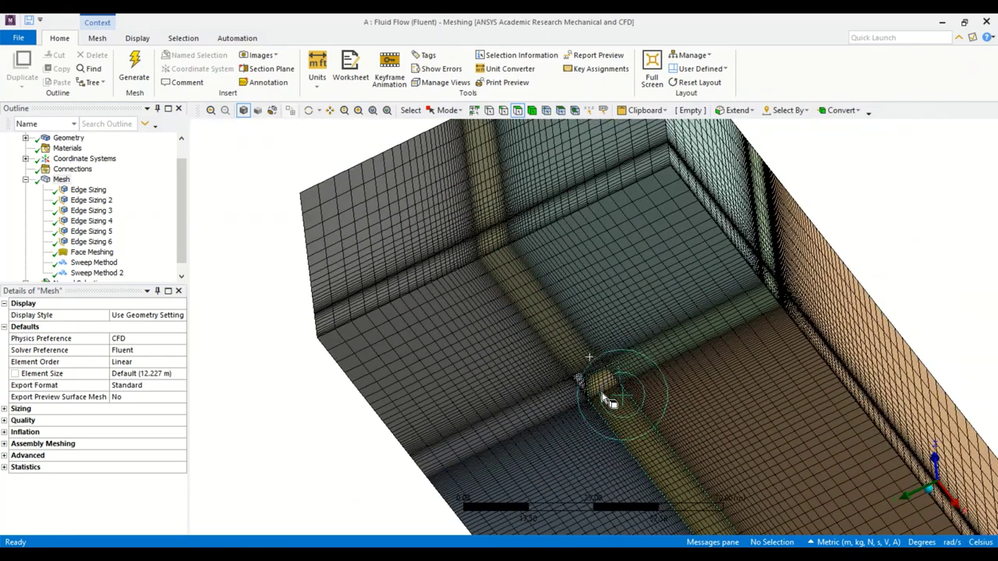
Return to an upright isometric view and expand mesh Statistics: 251209 nodes, 237704 elements
{"action": "mouse_move", "coordinate": [683, 273]}
{"action": "middle_mouse_down"}
{"action": "mouse_move", "coordinate": [708, 242]}
{"action": "mouse_move", "coordinate": [644, 389]}
{"action": "mouse_move", "coordinate": [616, 340]}
{"action": "mouse_move", "coordinate": [644, 274]}
{"action": "middle_mouse_up"}
{"action": "scroll", "coordinate": [577, 245], "scroll_direction": "up", "scroll_amount": 3}
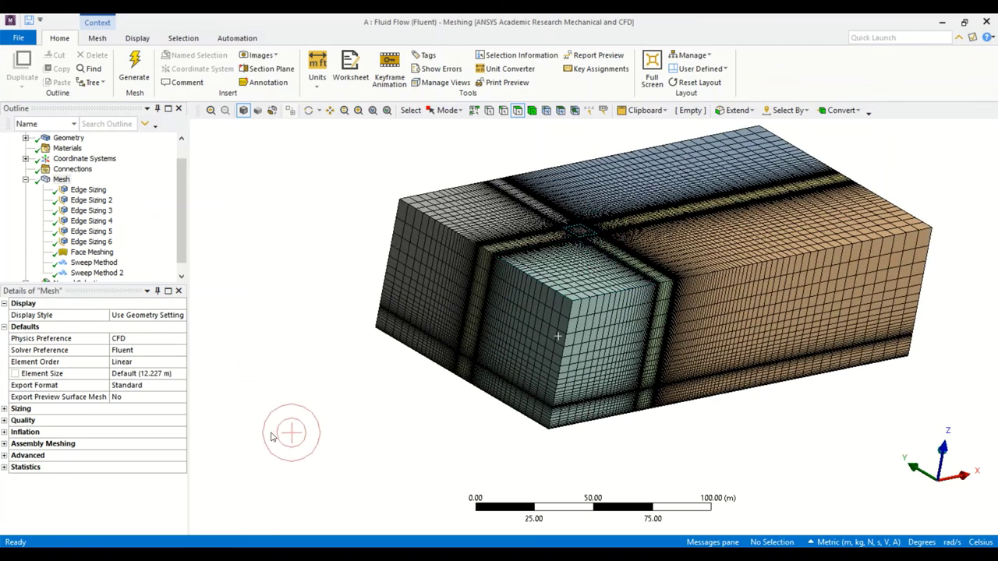
{"action": "left_click", "coordinate": [6, 467]}
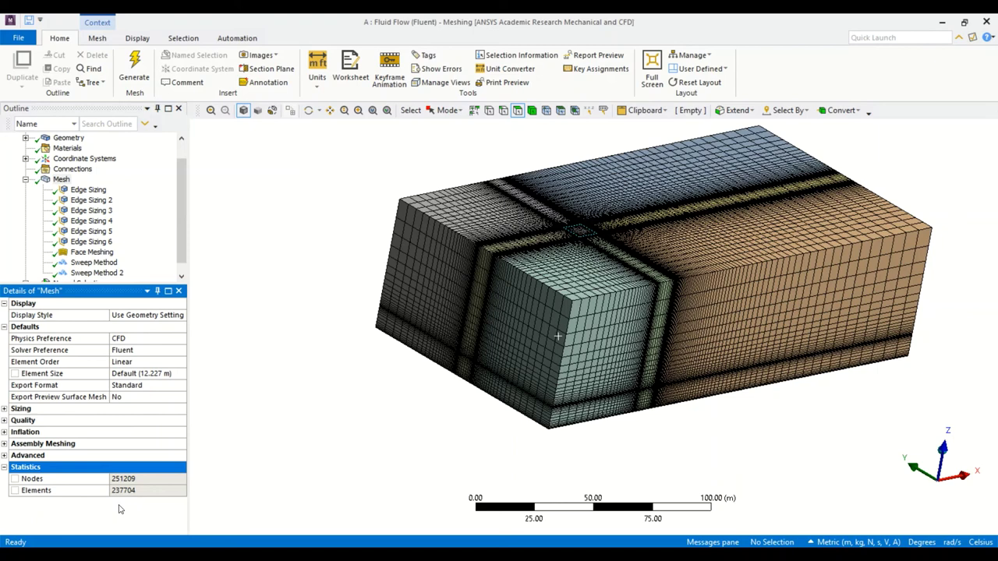
Report Aspect Ratio as the mesh metric in the Quality settings
{"action": "left_click", "coordinate": [5, 421]}
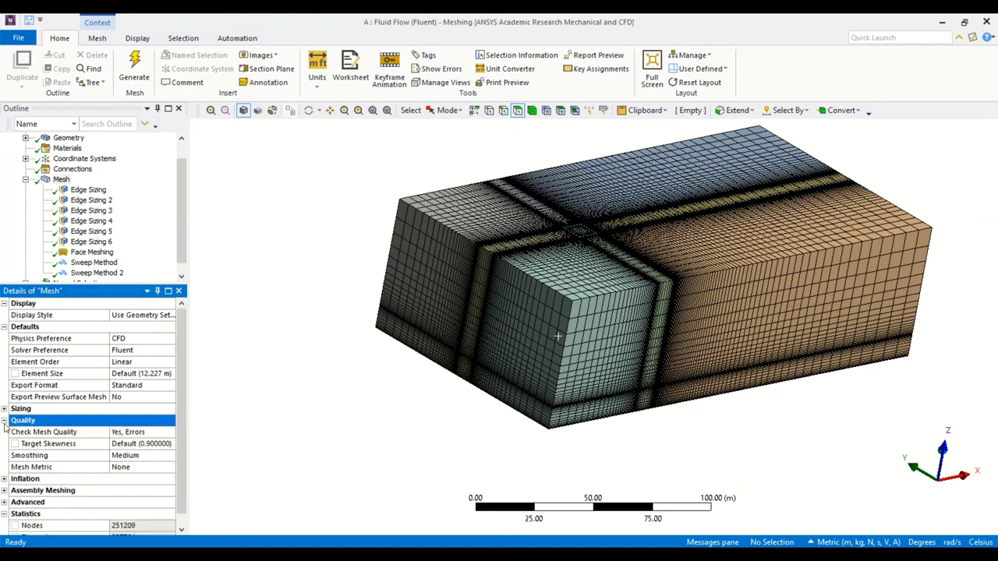
{"action": "left_click", "coordinate": [170, 467]}
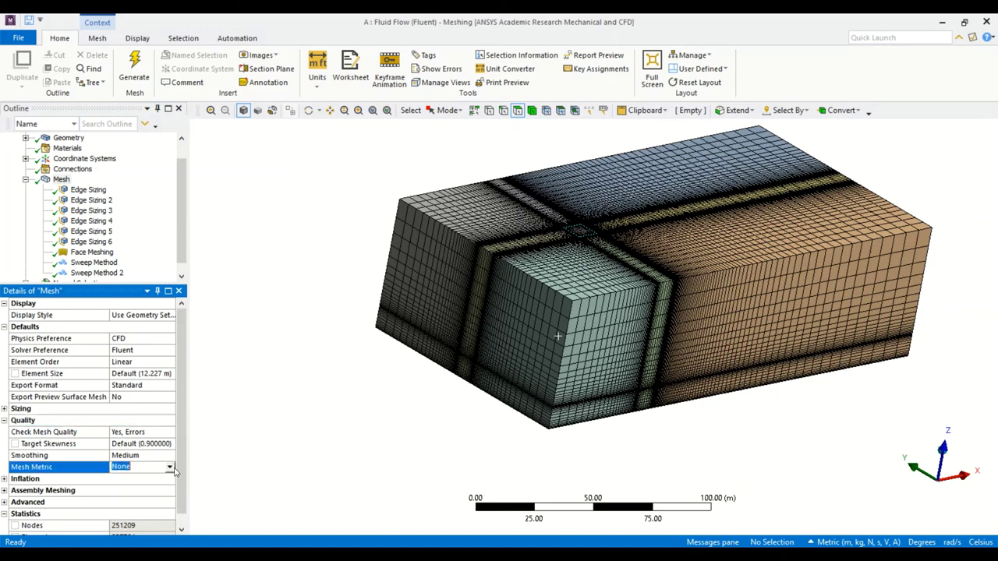
{"action": "left_click", "coordinate": [170, 467]}
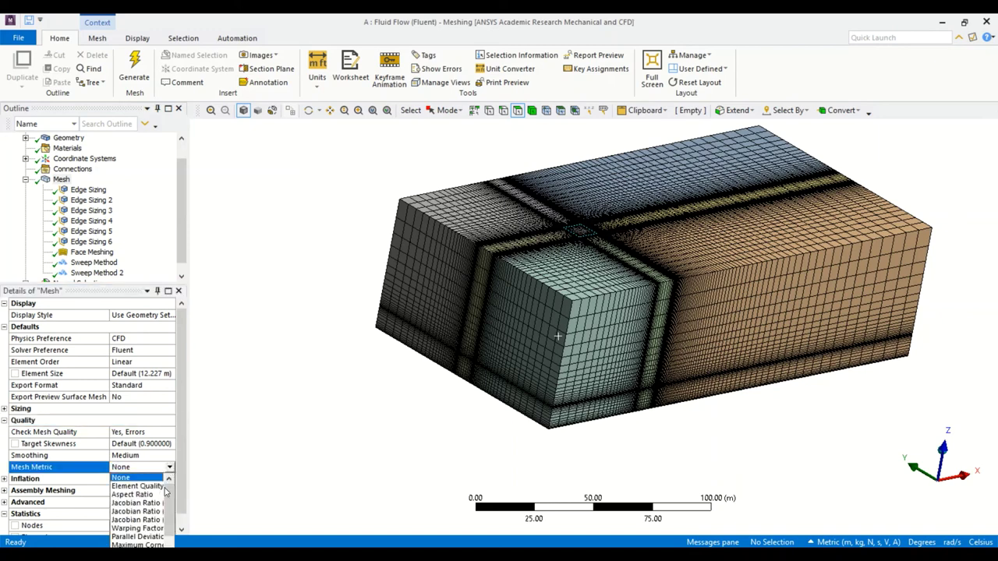
{"action": "left_click", "coordinate": [157, 495]}
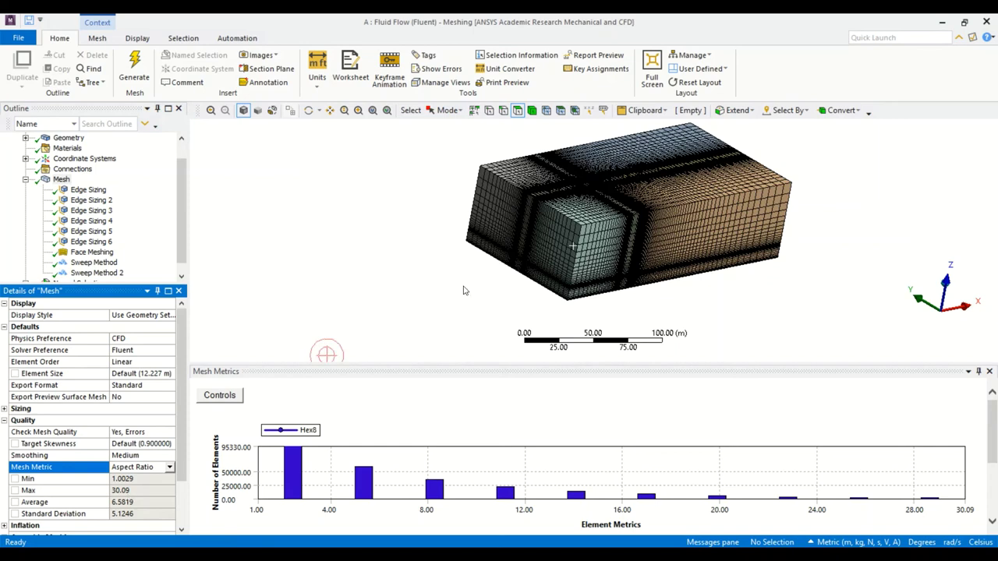
Switch the mesh metric to Skewness, with a maximum of 1.3099e-010, and collapse Quality
{"action": "left_click", "coordinate": [169, 467]}
{"action": "left_click", "coordinate": [133, 553]}
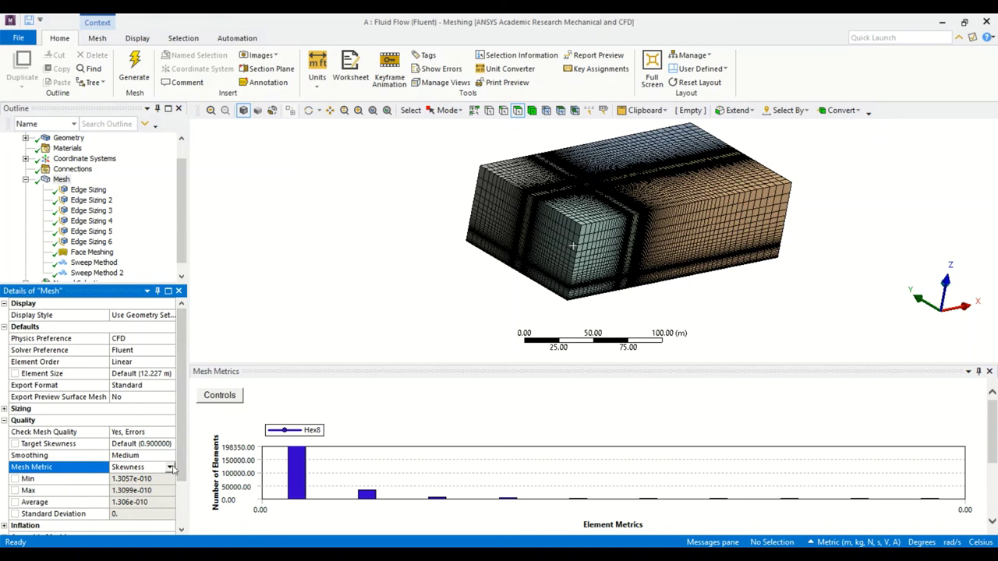
{"action": "left_click", "coordinate": [5, 421]}
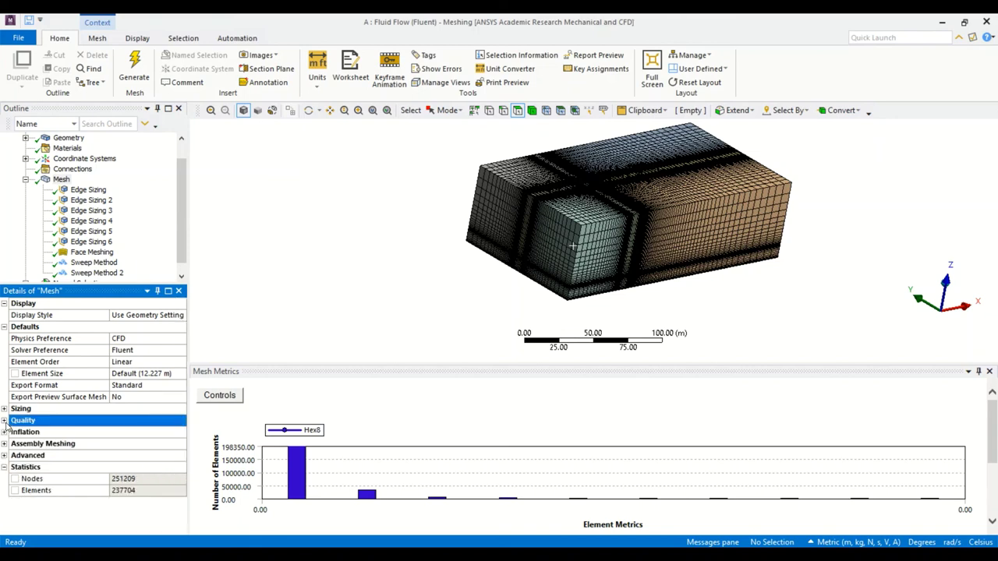
View the mesh from the top along +Z and recentre it in the view
{"action": "middle_click_drag", "start_coordinate": [593, 234], "coordinate": [835, 245]}
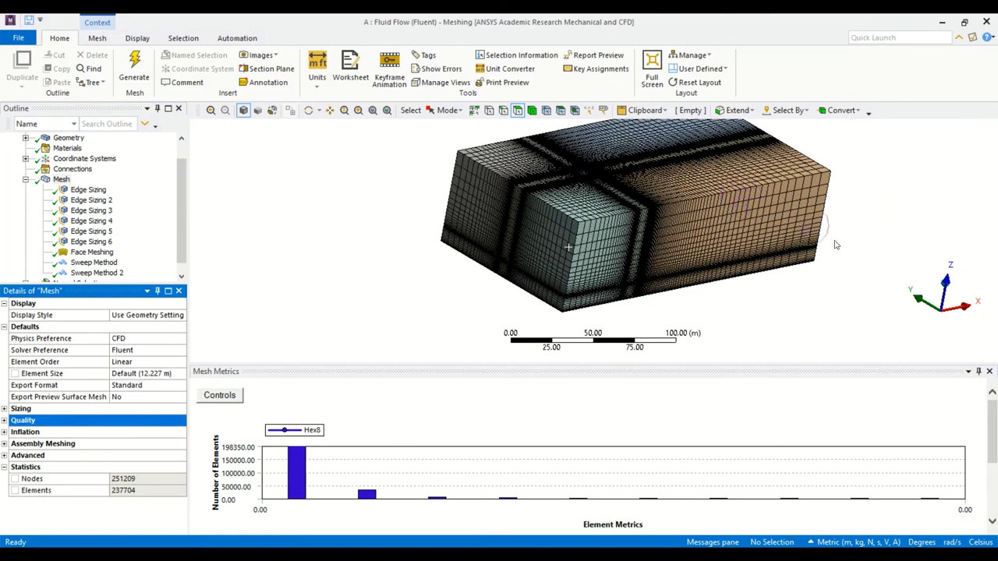
{"action": "left_click", "coordinate": [948, 280]}
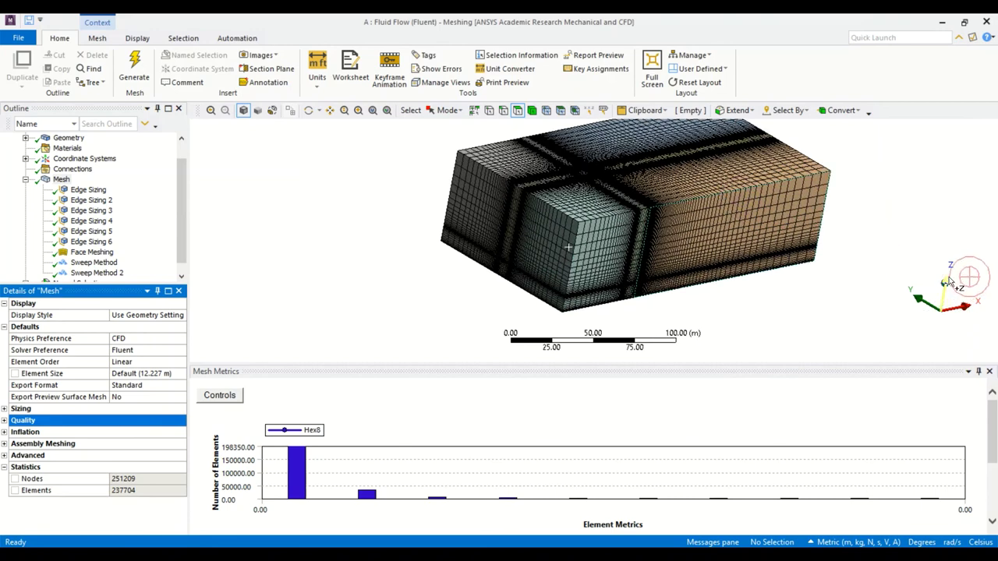
{"action": "scroll", "coordinate": [733, 156], "scroll_direction": "down", "scroll_amount": 3}
{"action": "scroll", "coordinate": [686, 146], "scroll_direction": "up", "scroll_amount": 2}
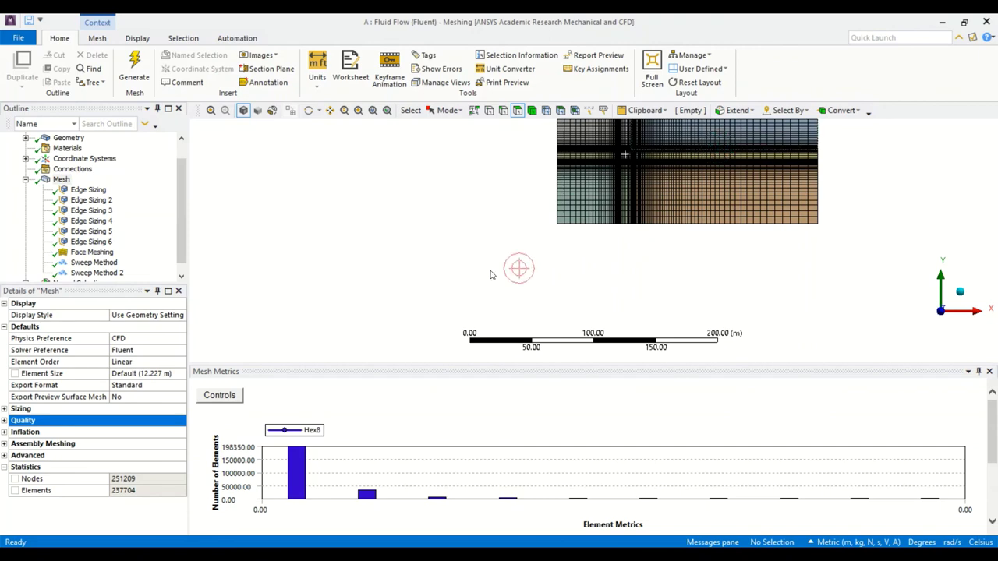
{"action": "middle_click_drag", "start_coordinate": [866, 160], "coordinate": [666, 240], "text": "ctrl"}
{"action": "scroll", "coordinate": [546, 226], "scroll_direction": "up", "scroll_amount": 4}
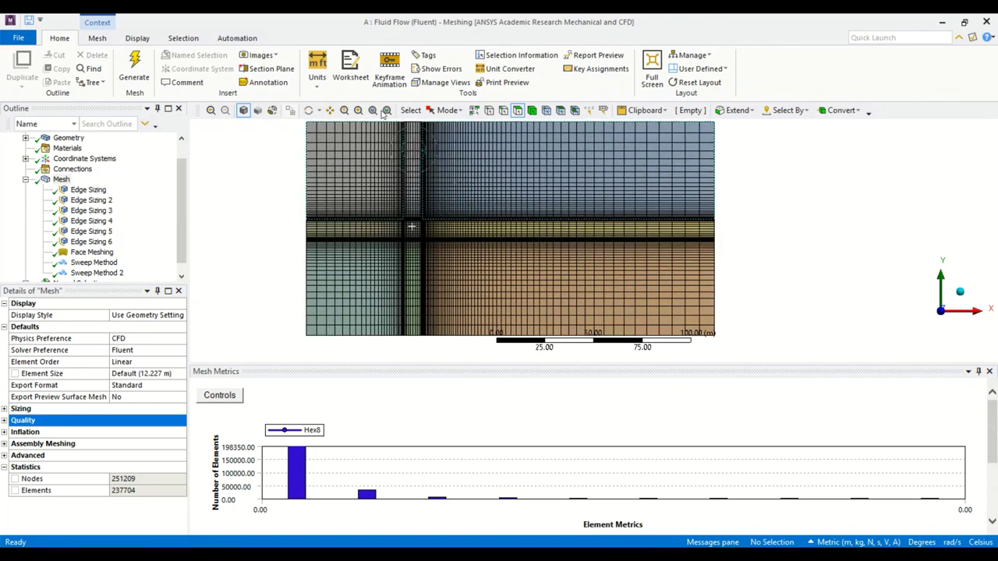
Display the mesh as wireframe and tilt it into a 3-D view
{"action": "left_click", "coordinate": [287, 178]}
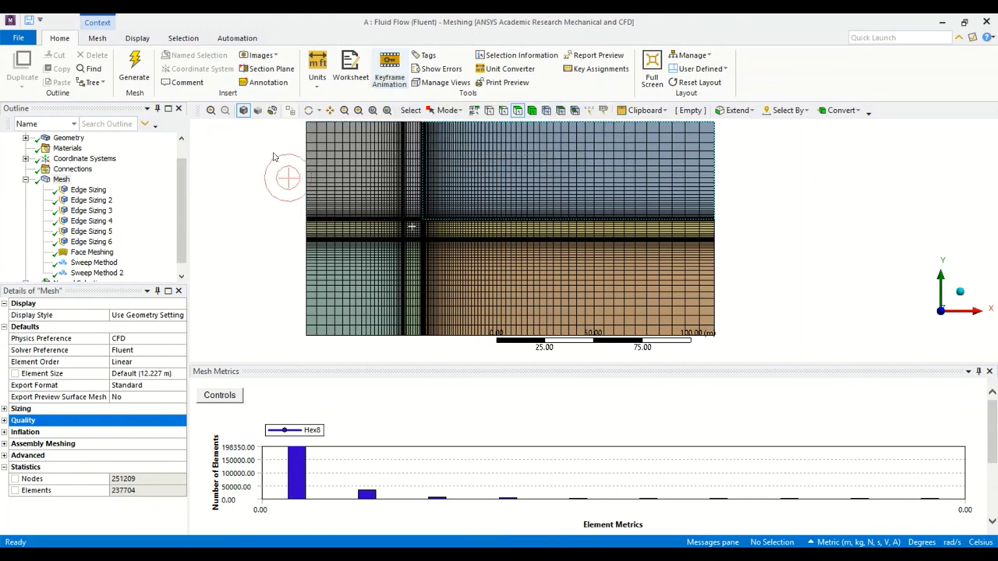
{"action": "left_click", "coordinate": [273, 111]}
{"action": "scroll", "coordinate": [427, 269], "scroll_direction": "down", "scroll_amount": 2}
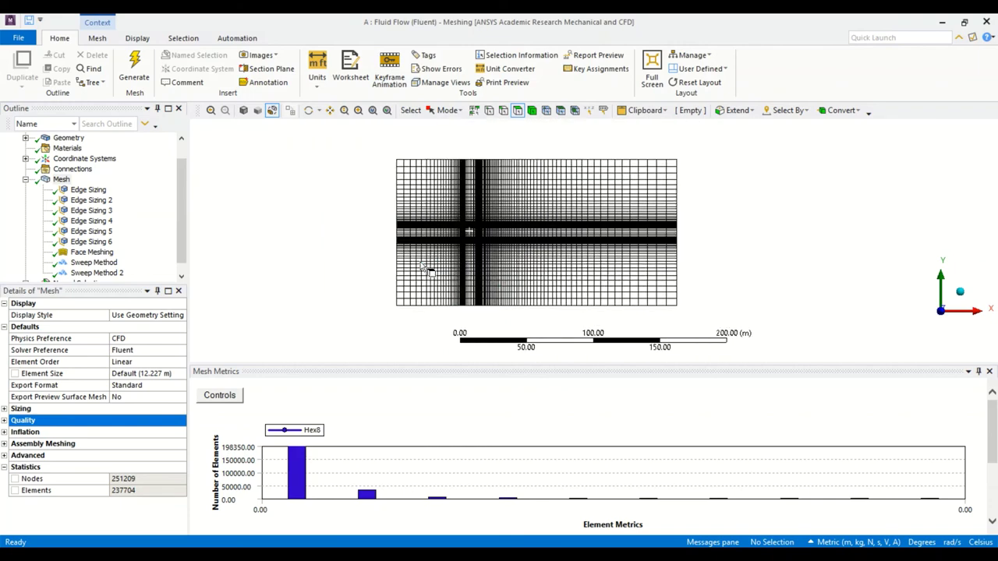
{"action": "scroll", "coordinate": [433, 176], "scroll_direction": "up", "scroll_amount": 2}
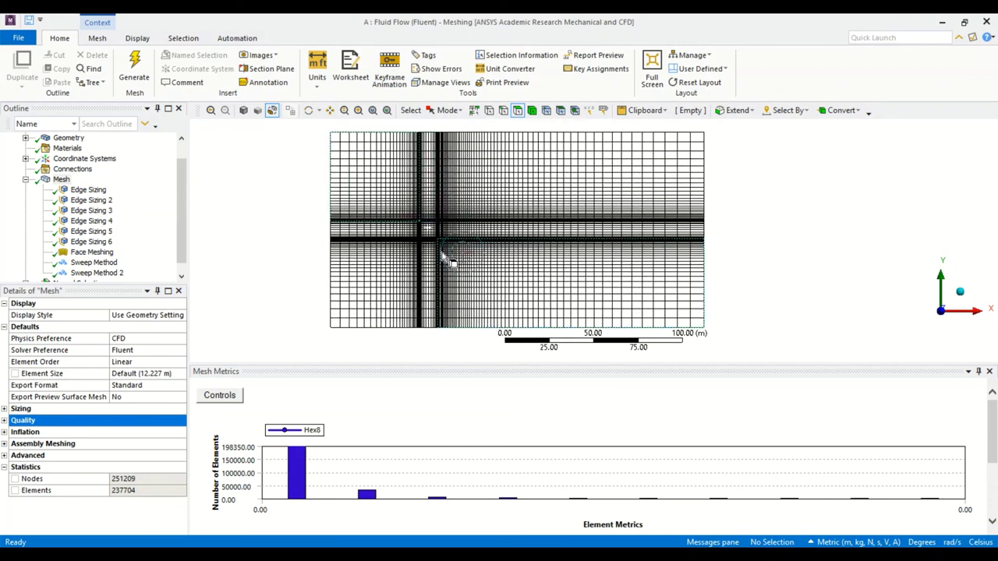
{"action": "middle_click_drag", "start_coordinate": [445, 262], "coordinate": [515, 205]}
{"action": "scroll", "coordinate": [520, 226], "scroll_direction": "down", "scroll_amount": 2}
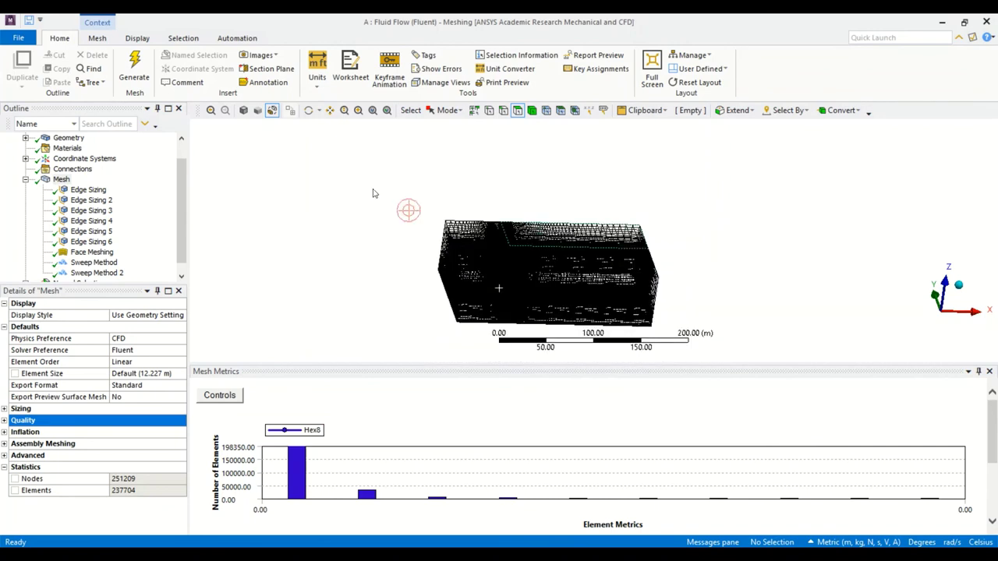
Return to Shaded Exterior and Edges and frame the mesh face-on in the XY plane, zoomed in
{"action": "left_click", "coordinate": [243, 110]}
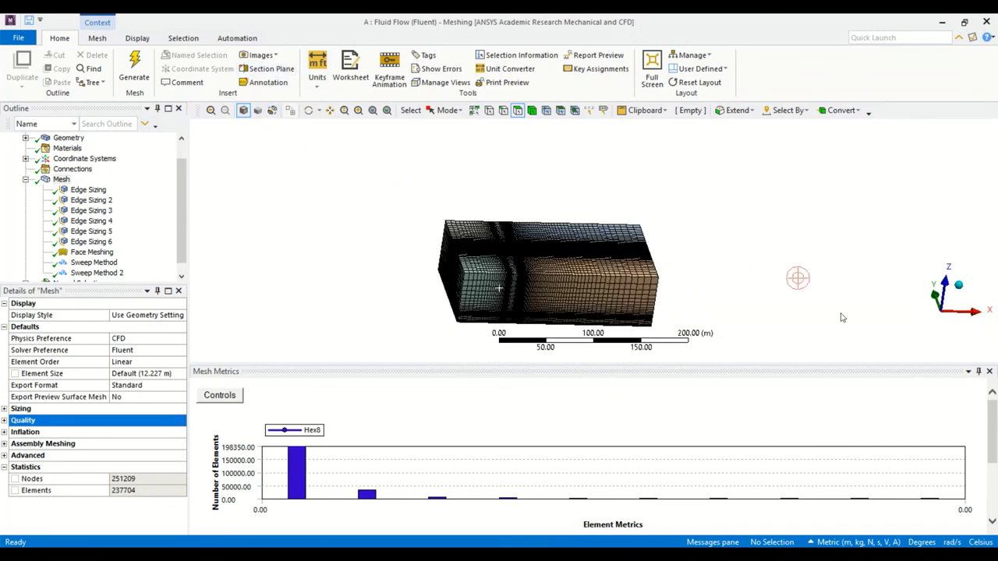
{"action": "left_click", "coordinate": [946, 288]}
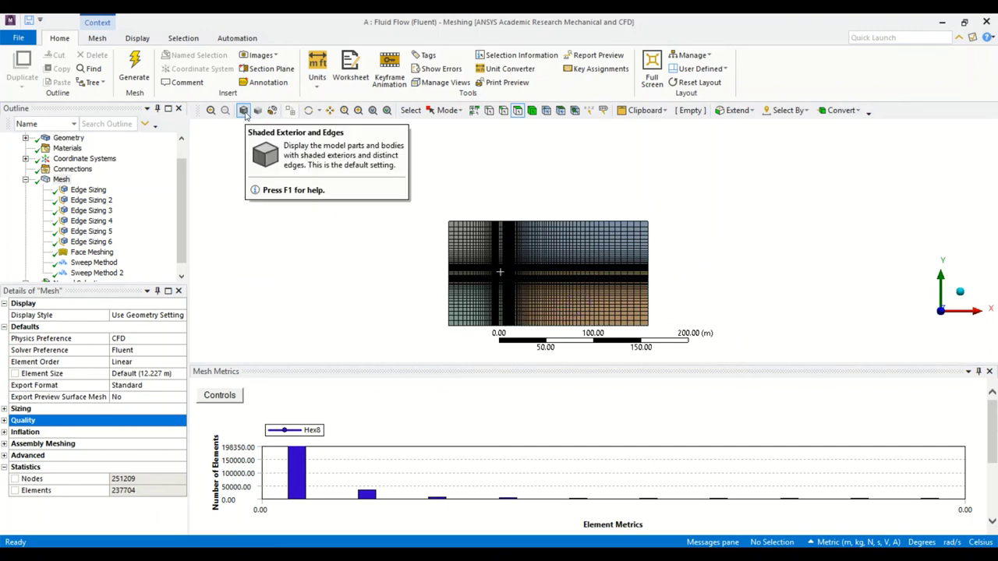
{"action": "scroll", "coordinate": [548, 326], "scroll_direction": "up", "scroll_amount": 2}
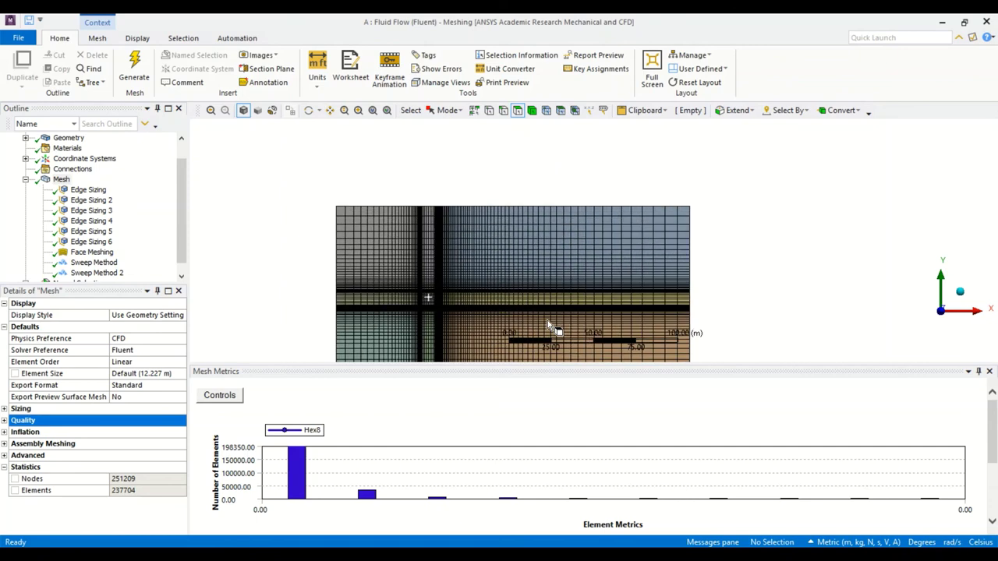
{"action": "scroll", "coordinate": [541, 299], "scroll_direction": "up", "scroll_amount": 1}
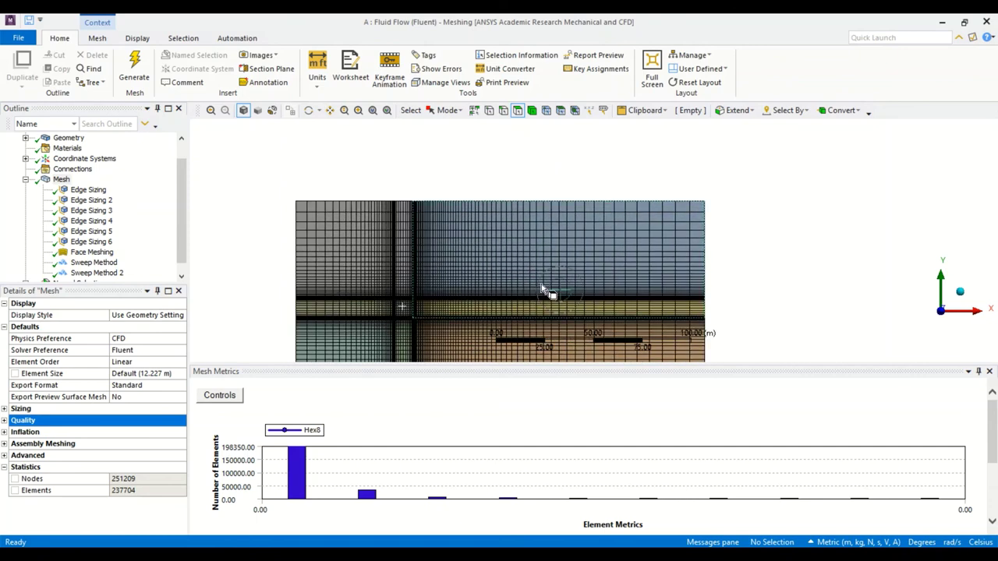
{"action": "middle_click_drag", "start_coordinate": [575, 209], "coordinate": [576, 166], "text": "ctrl"}
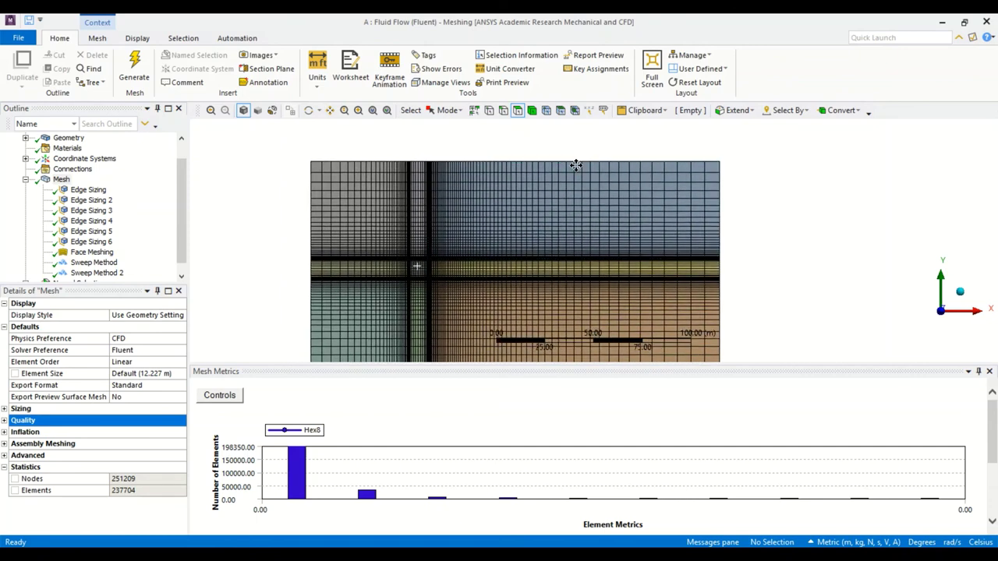
{"action": "scroll", "coordinate": [627, 242], "scroll_direction": "up", "scroll_amount": 1}
{"action": "middle_click_drag", "start_coordinate": [631, 252], "coordinate": [631, 214], "text": "ctrl"}
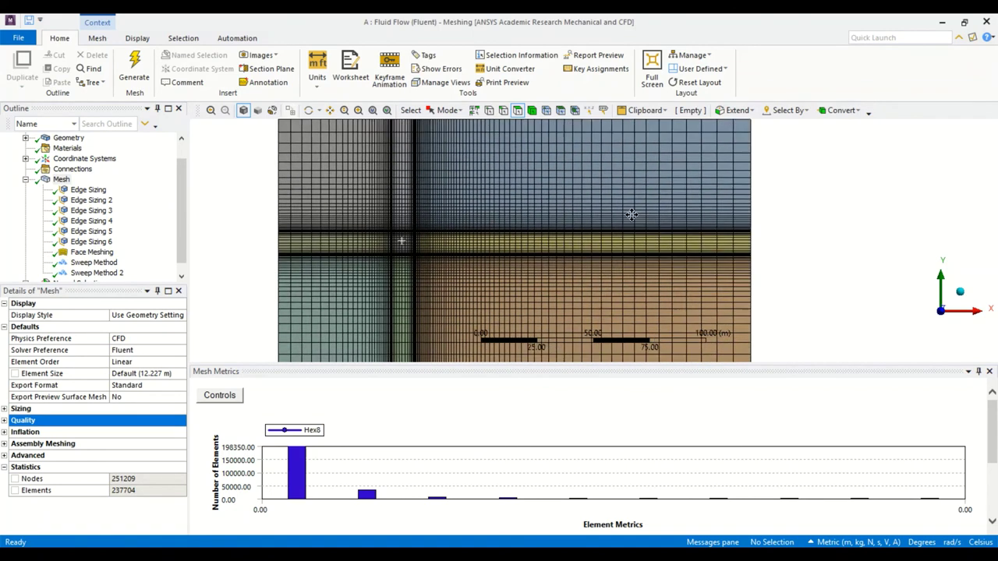
{"action": "scroll", "coordinate": [638, 216], "scroll_direction": "down", "scroll_amount": 1}
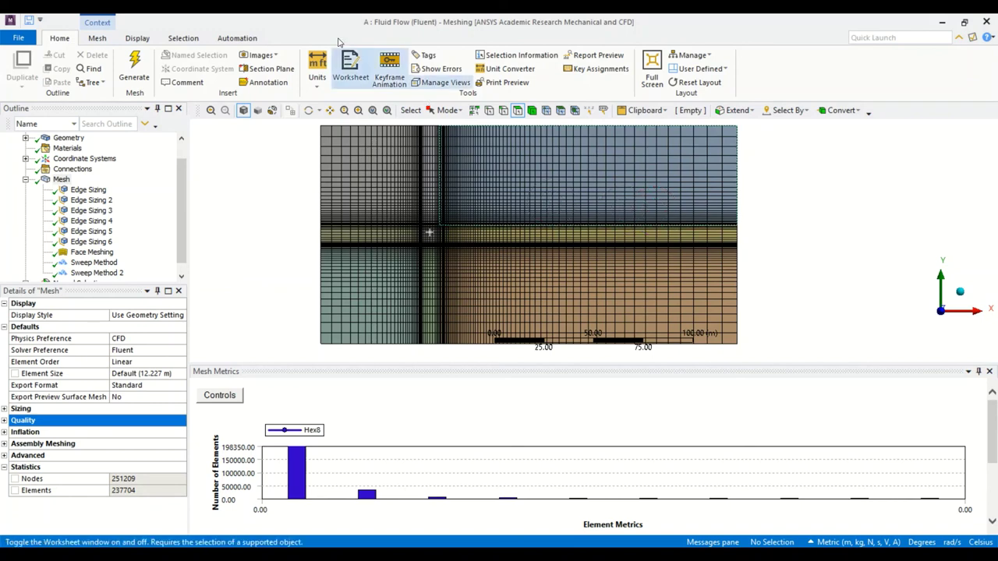
Slice the mesh with Section Plane 1 to inspect the interior, then disable the plane and close Meshing
{"action": "left_click", "coordinate": [282, 75]}
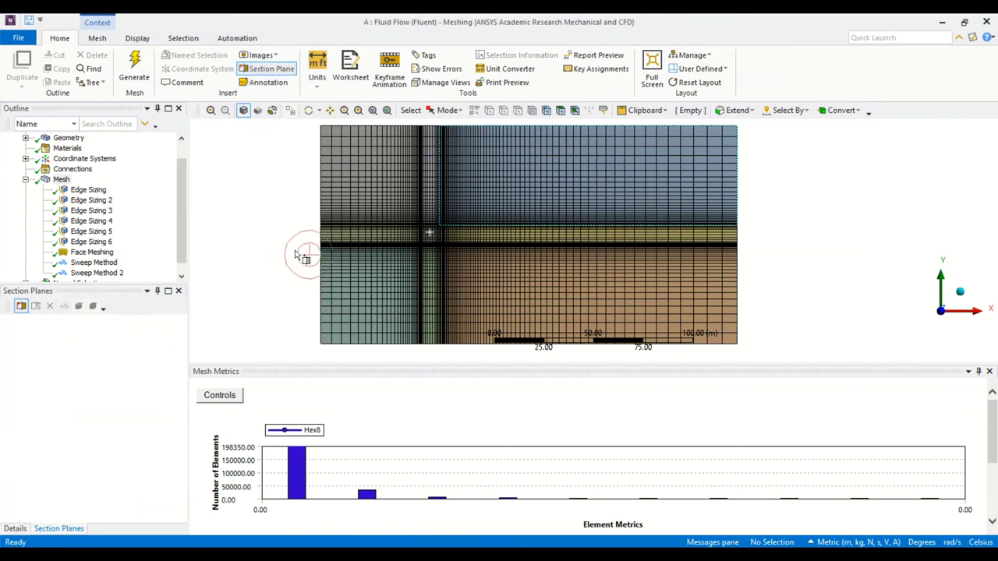
{"action": "left_click_drag", "start_coordinate": [307, 234], "coordinate": [812, 239]}
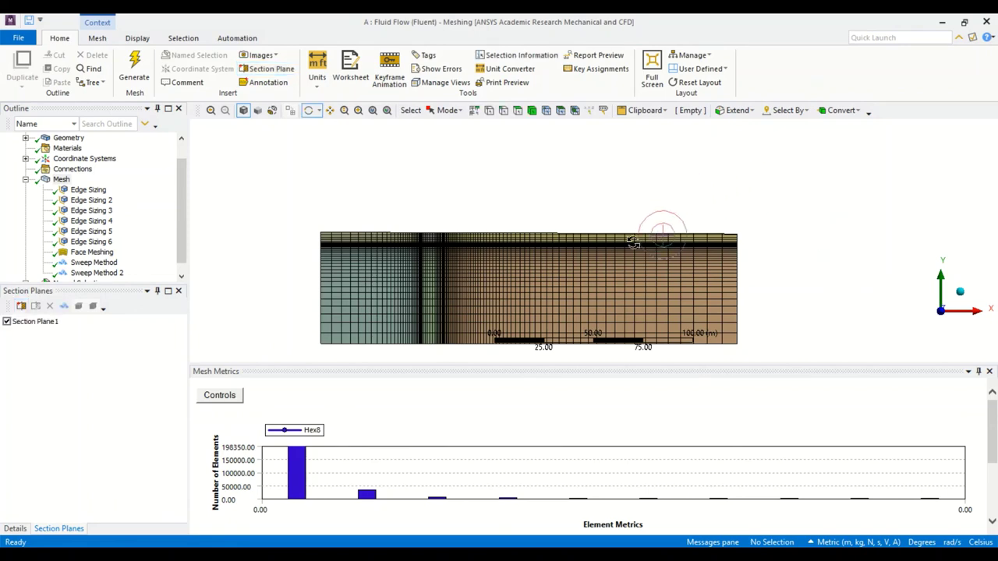
{"action": "left_click_drag", "start_coordinate": [544, 221], "coordinate": [590, 195]}
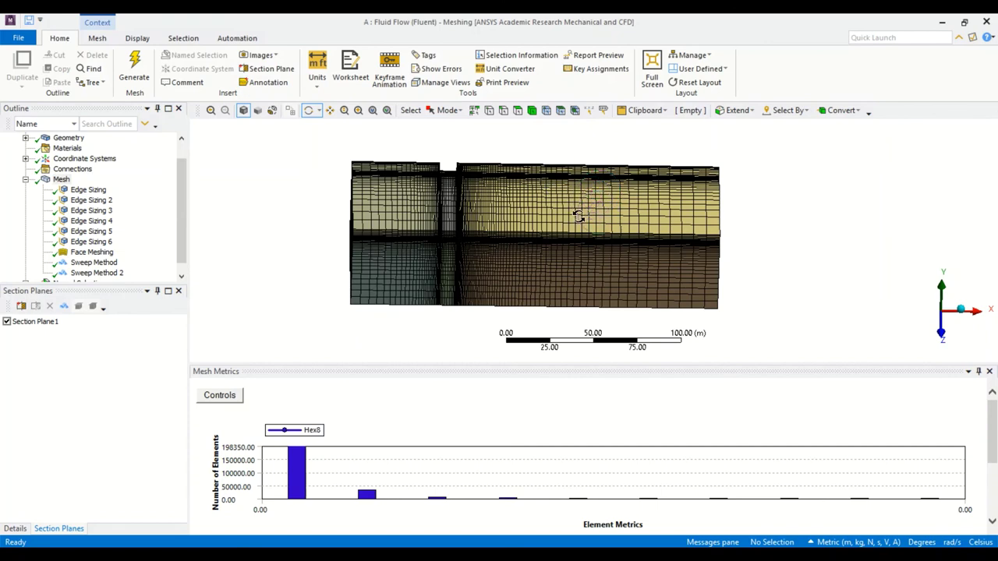
{"action": "left_click", "coordinate": [7, 323]}
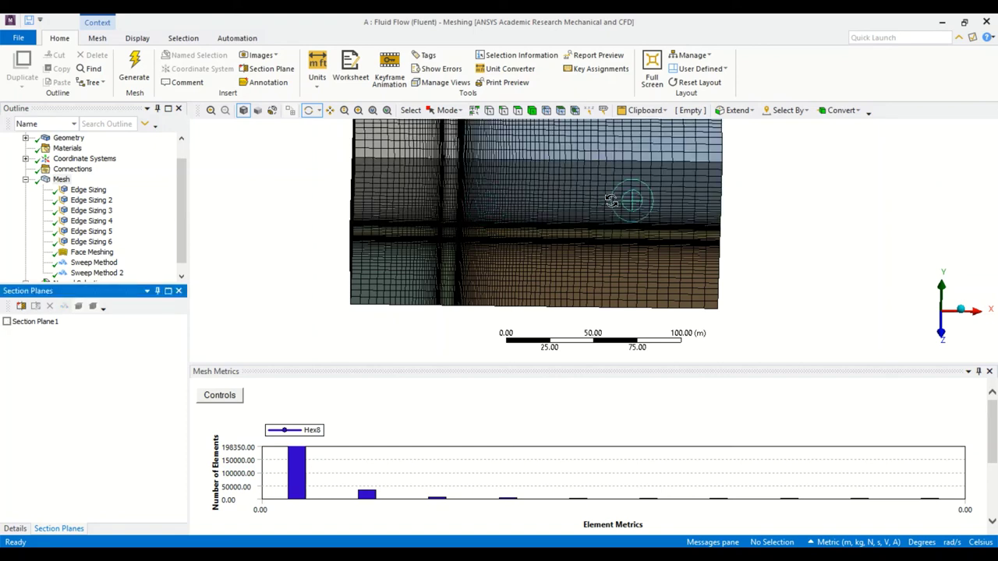
{"action": "left_click", "coordinate": [529, 275]}
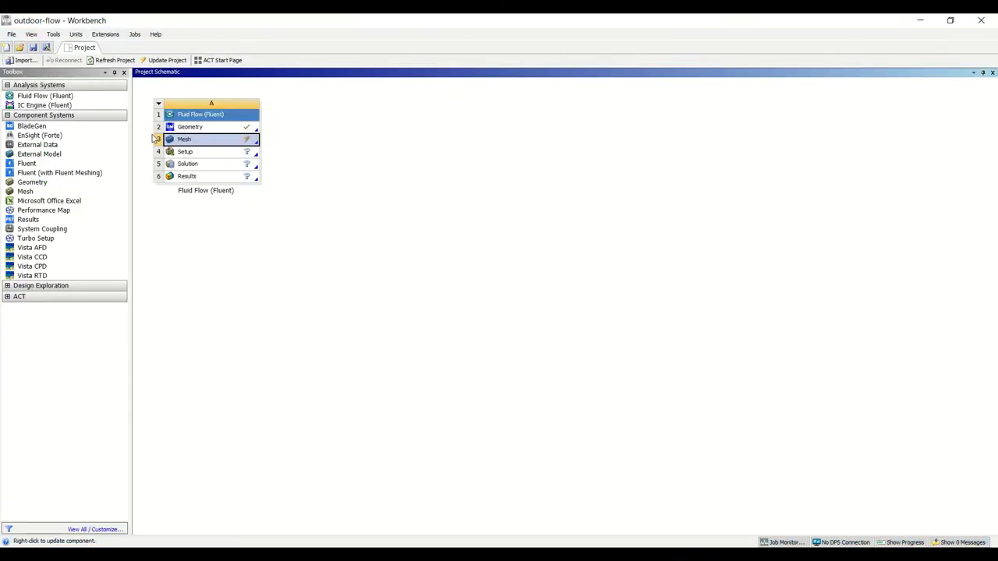
Update the Mesh cell of the Fluid Flow (Fluent) system and save the project
{"action": "right_click", "coordinate": [246, 142]}
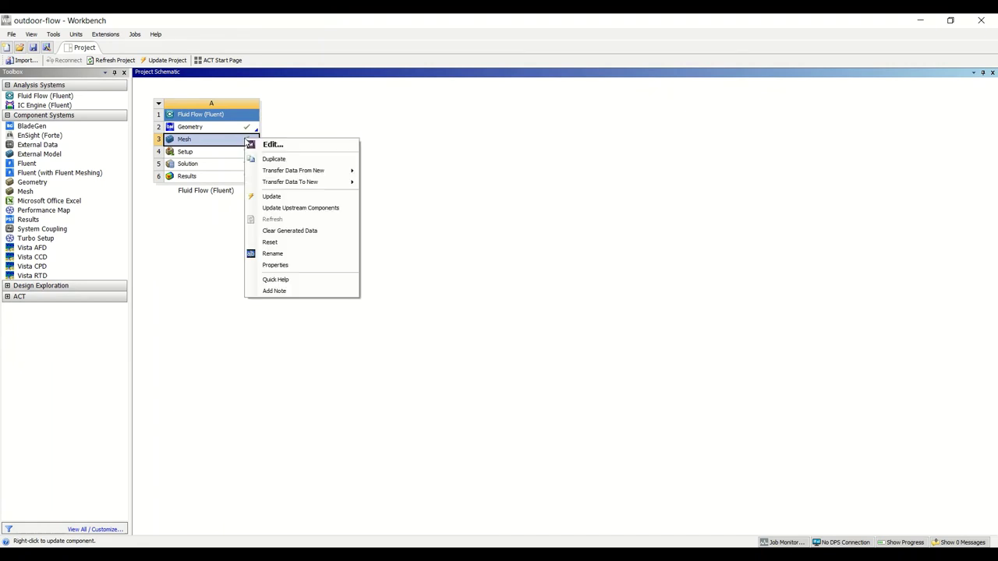
{"action": "left_click", "coordinate": [273, 197]}
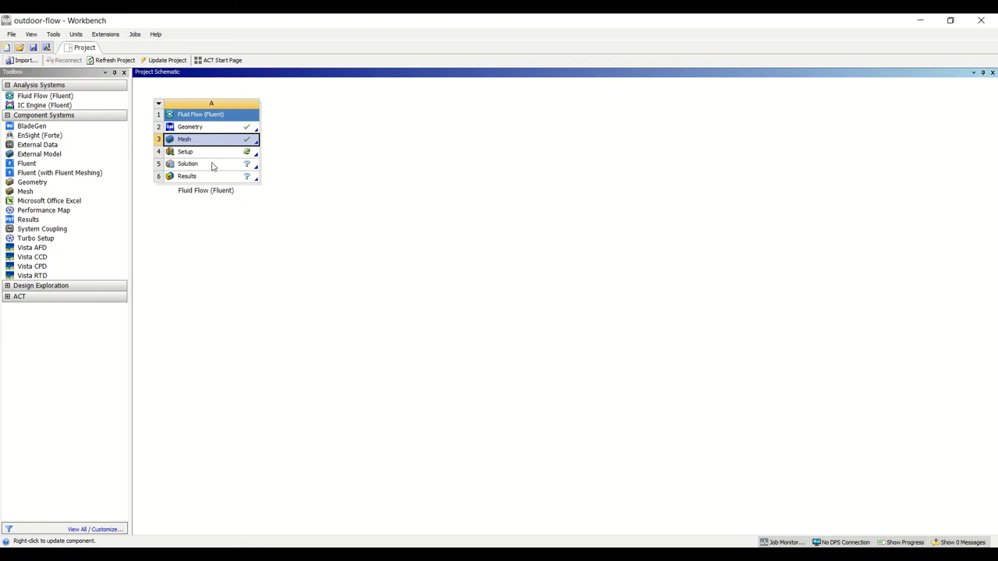
{"action": "left_click", "coordinate": [34, 47]}
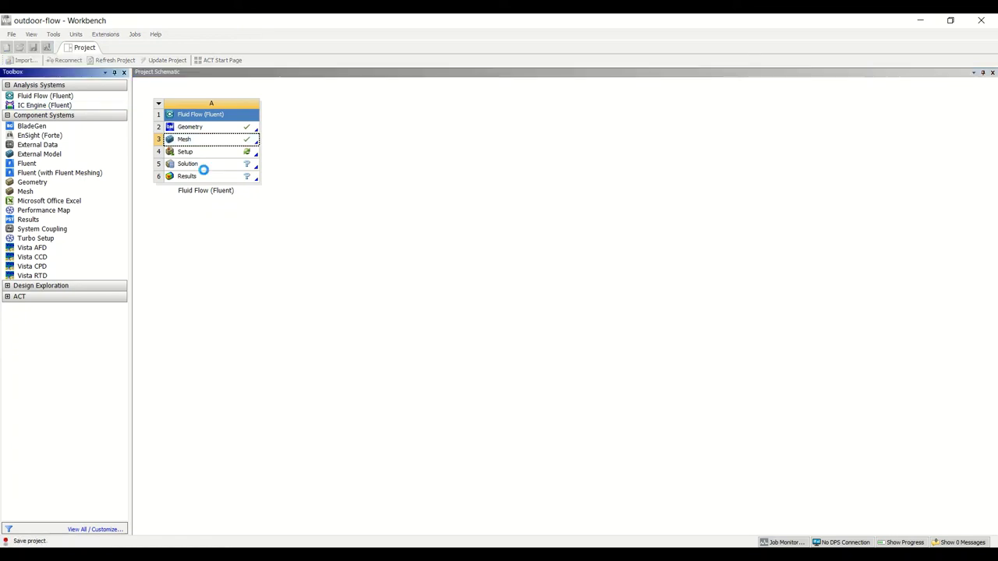